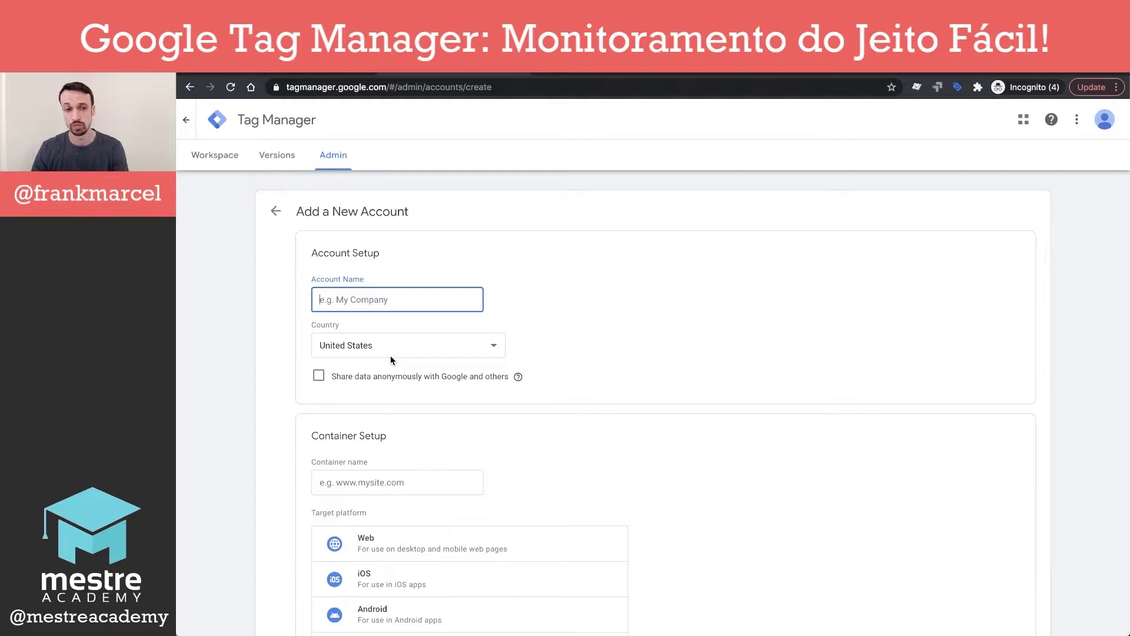
- Set the new account's country to Brazil and enable sharing data anonymously with Google and others
left_click(409, 344)
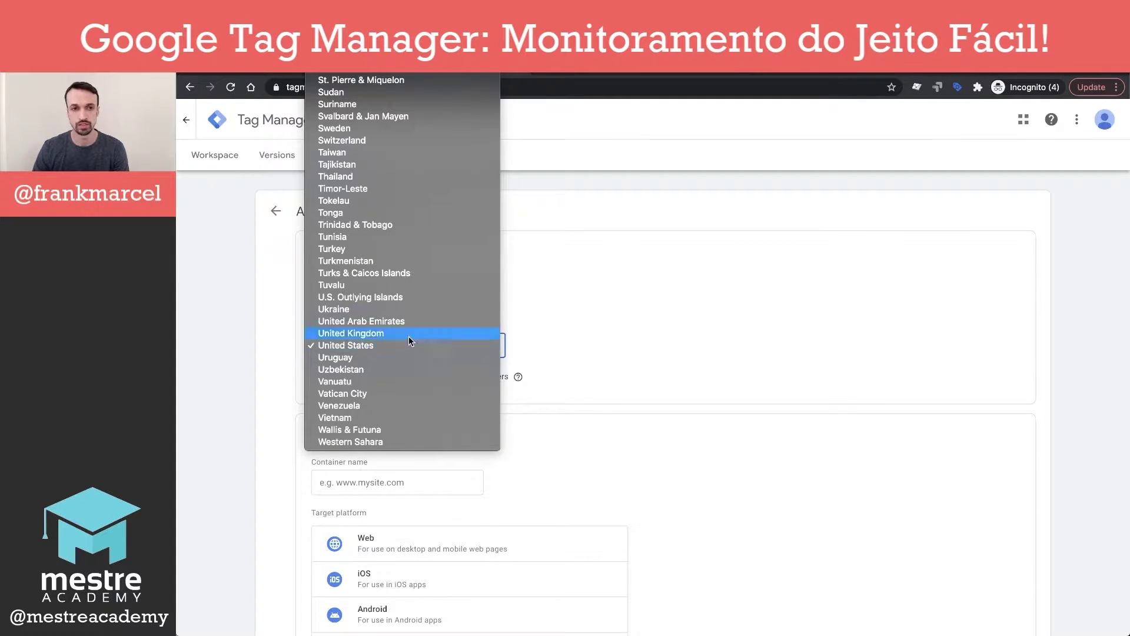
type("bra")
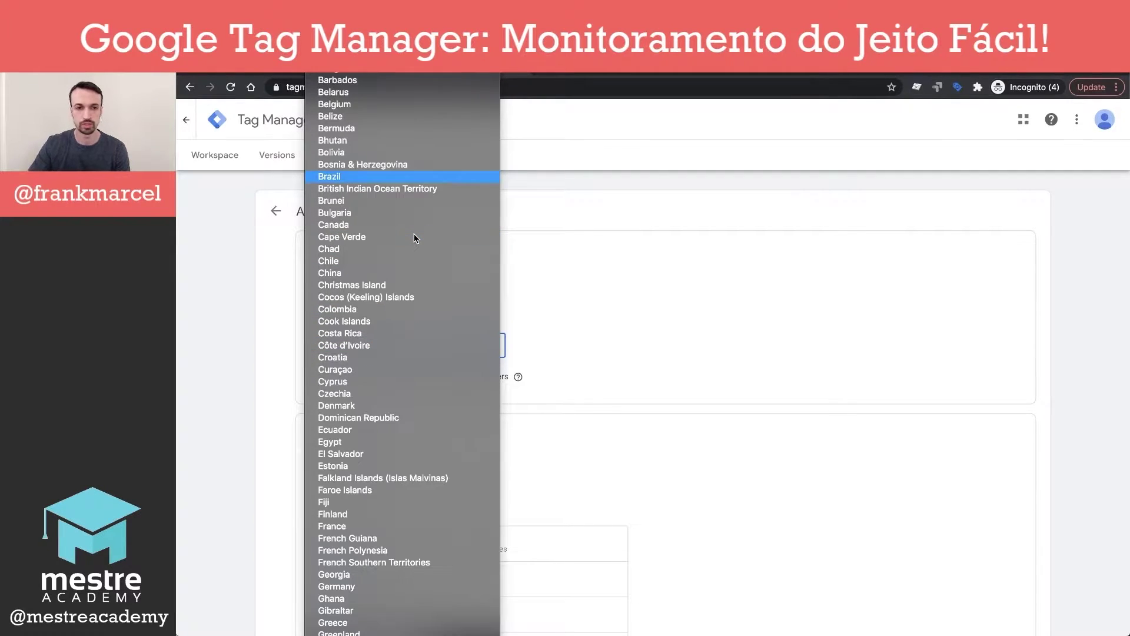
left_click(345, 177)
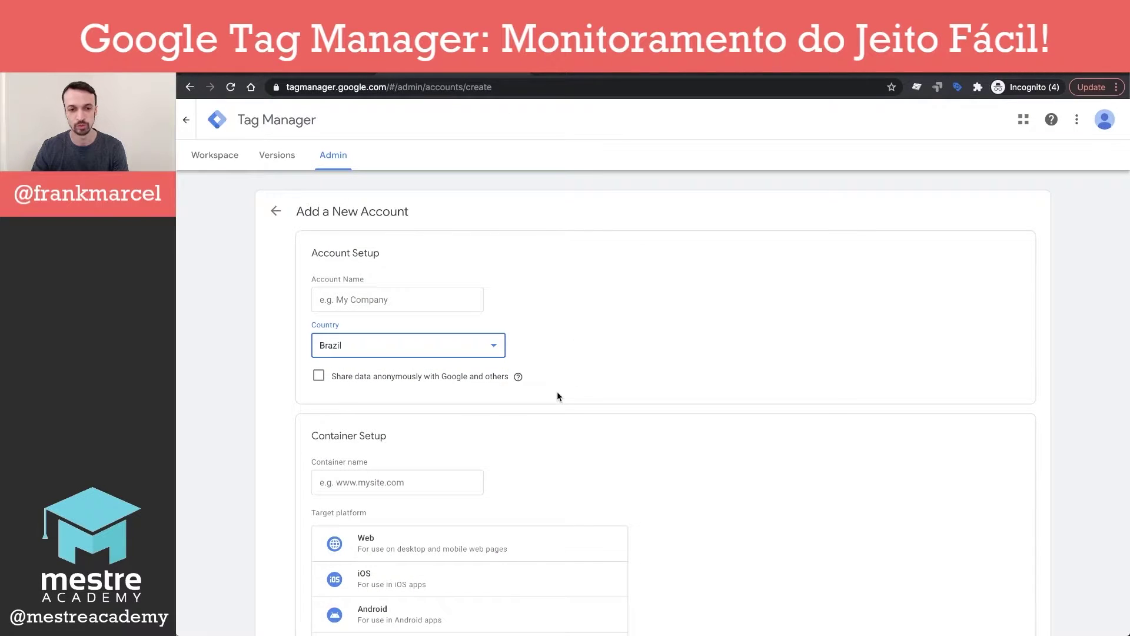
left_click(318, 380)
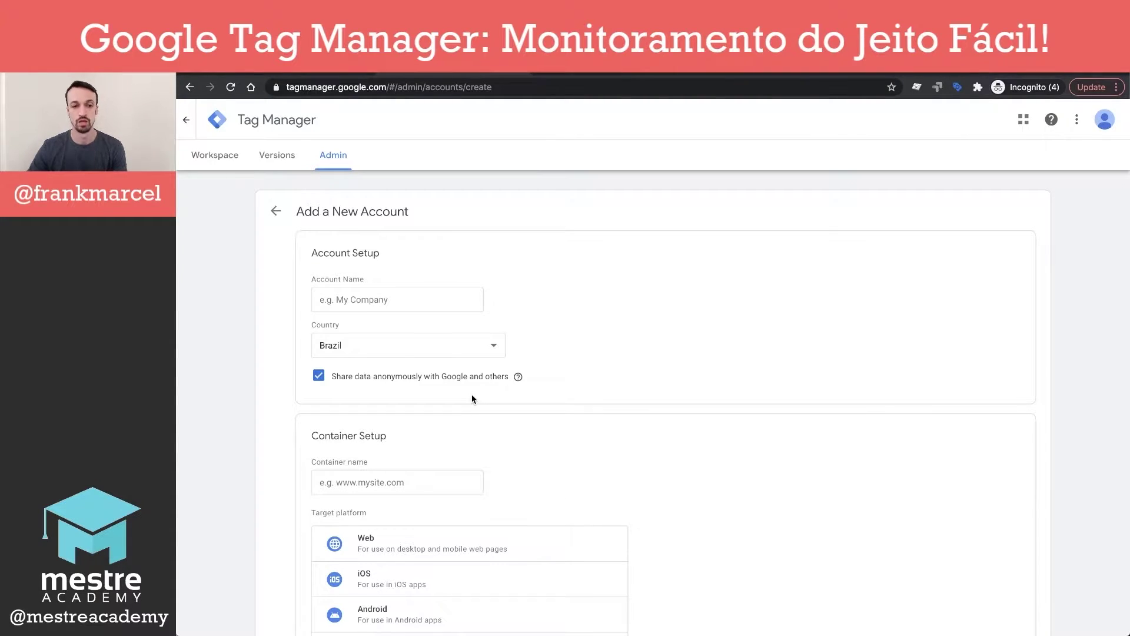
- Set the new container's target platform to Web
scroll(473, 399, "down", 3)
left_click(372, 334)
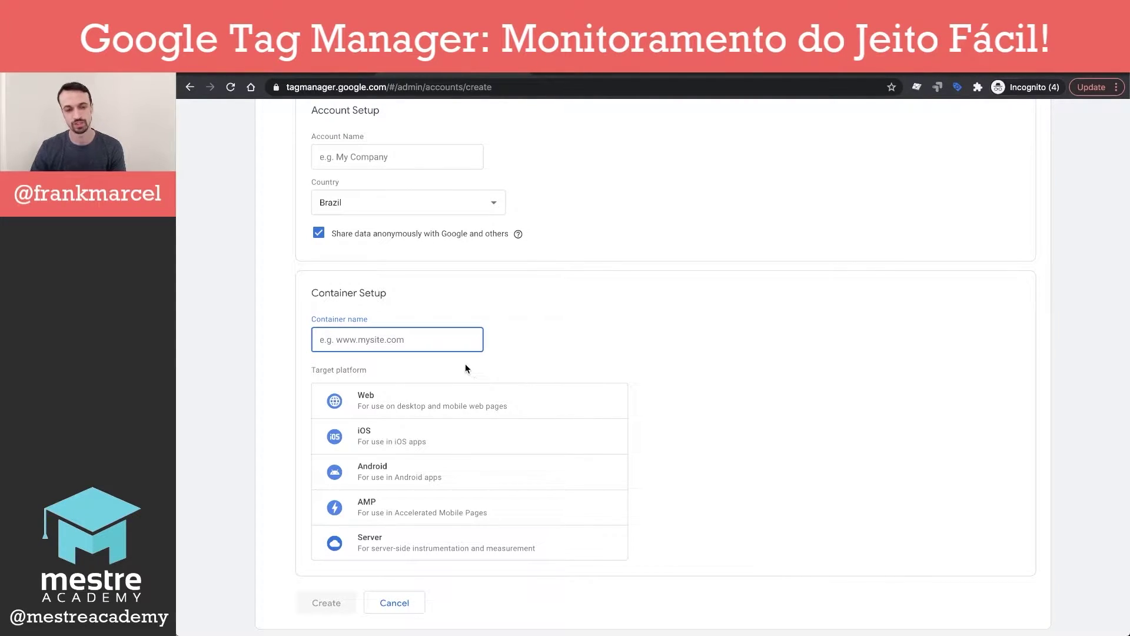
left_click(378, 399)
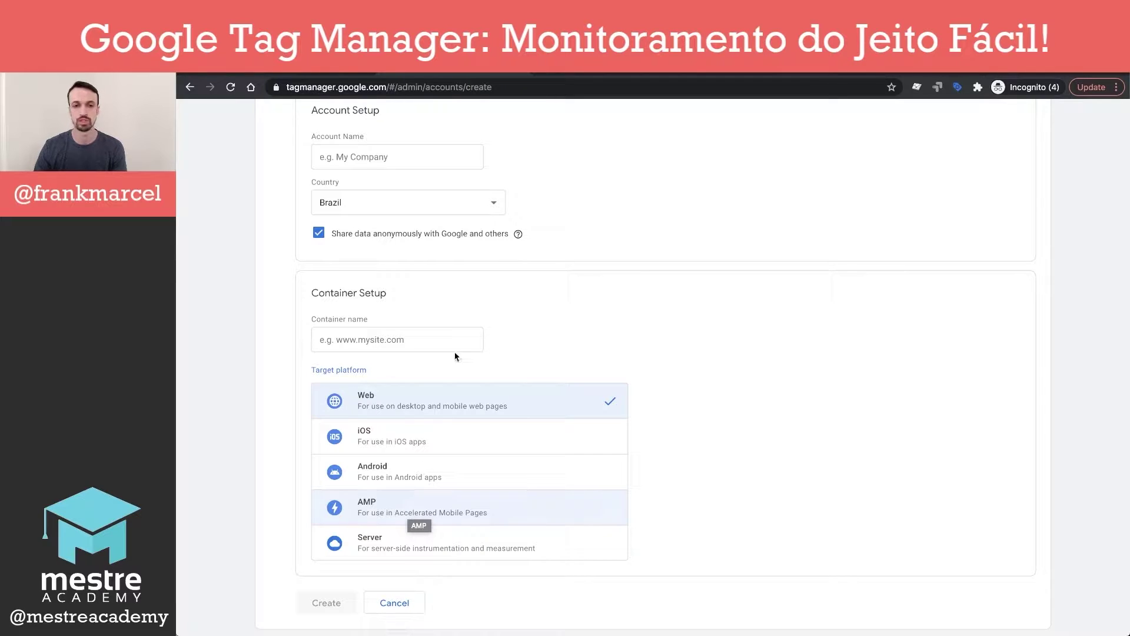
- Try the AMP and Server target platforms for the container and switch back to Web
left_click(532, 504)
left_click(532, 399)
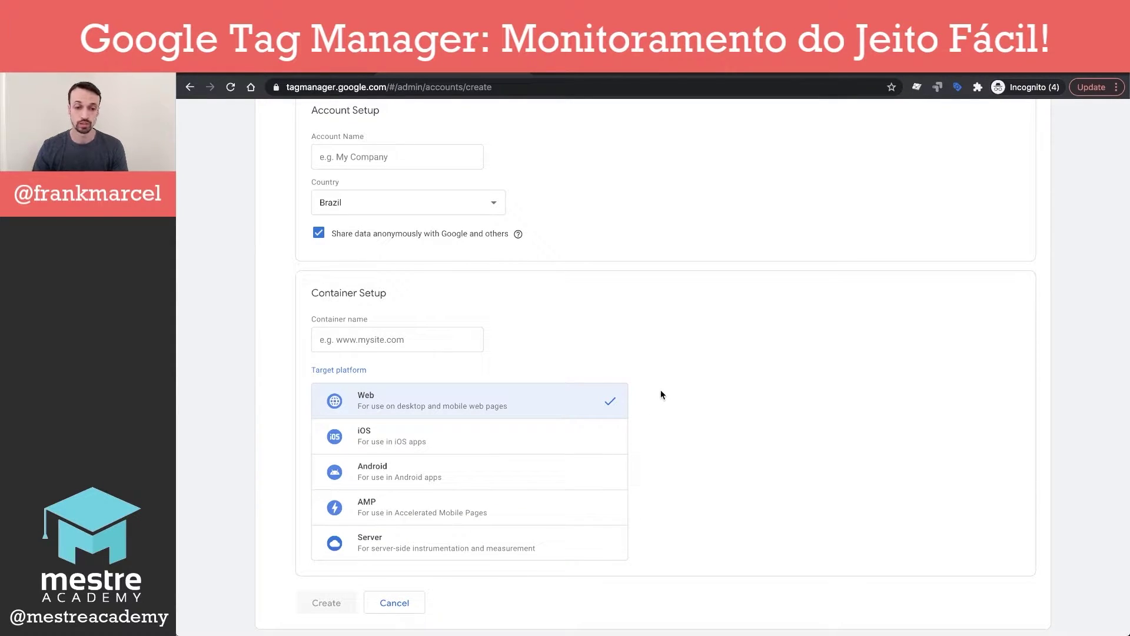
left_click(410, 550)
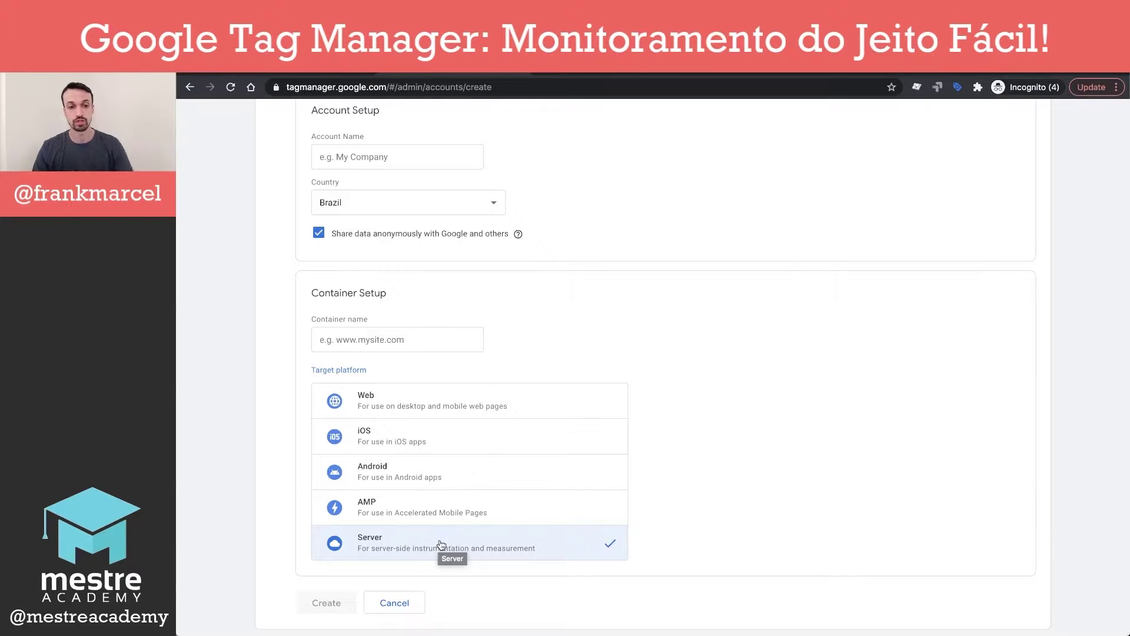
left_click(501, 398)
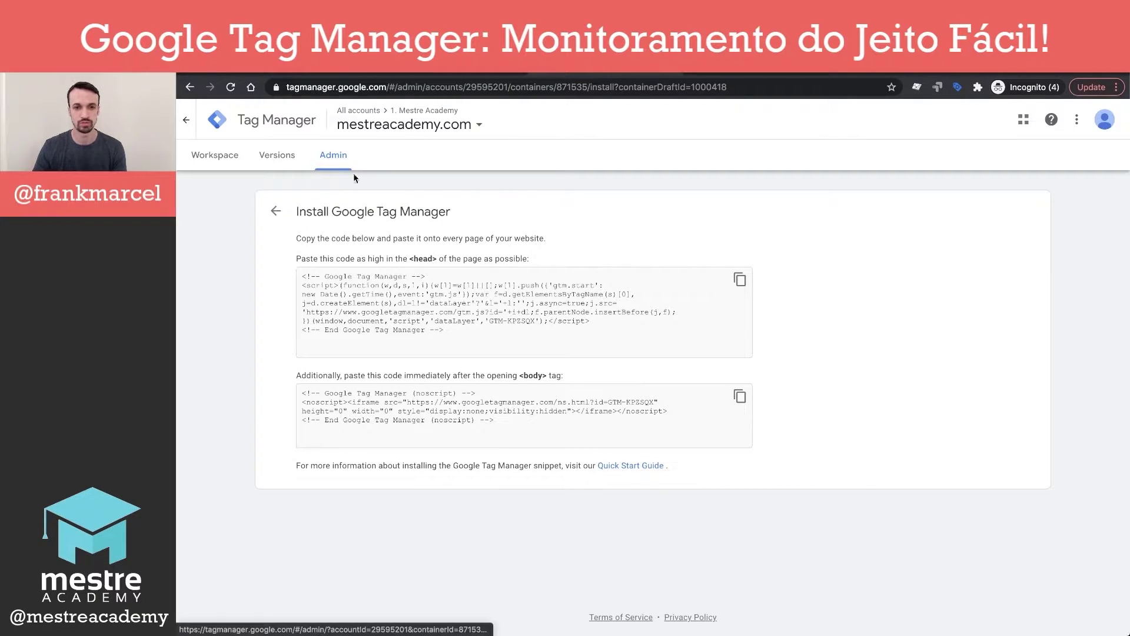
- Leave the installation instructions and look over the mestreacademy.com container's admin options and workspace overview
left_click(280, 212)
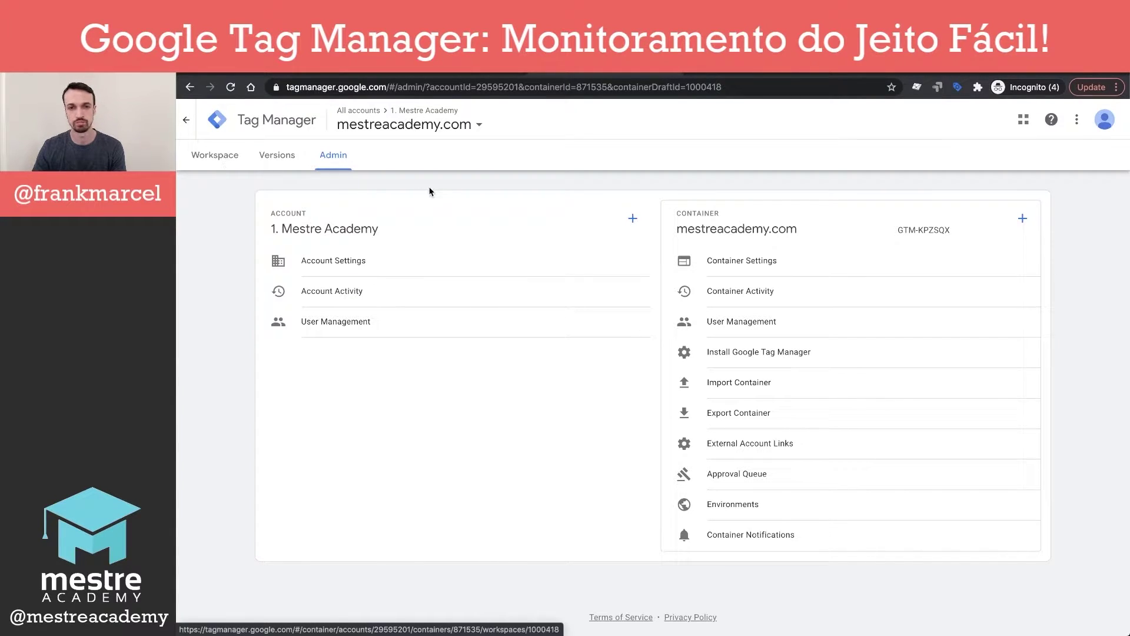
left_click(213, 154)
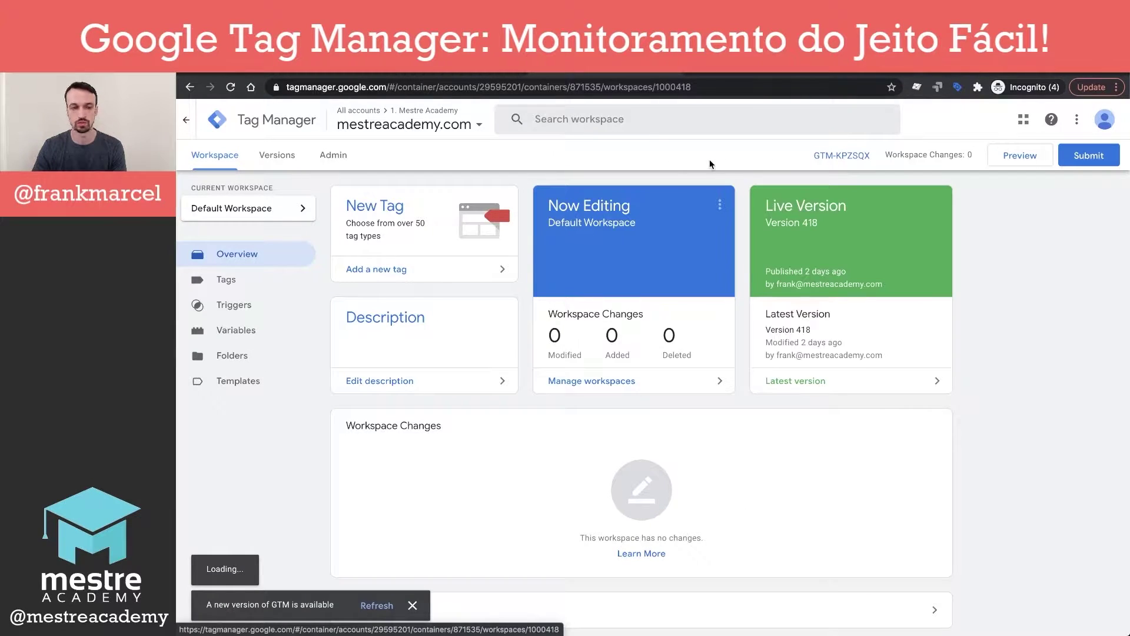
left_click(332, 155)
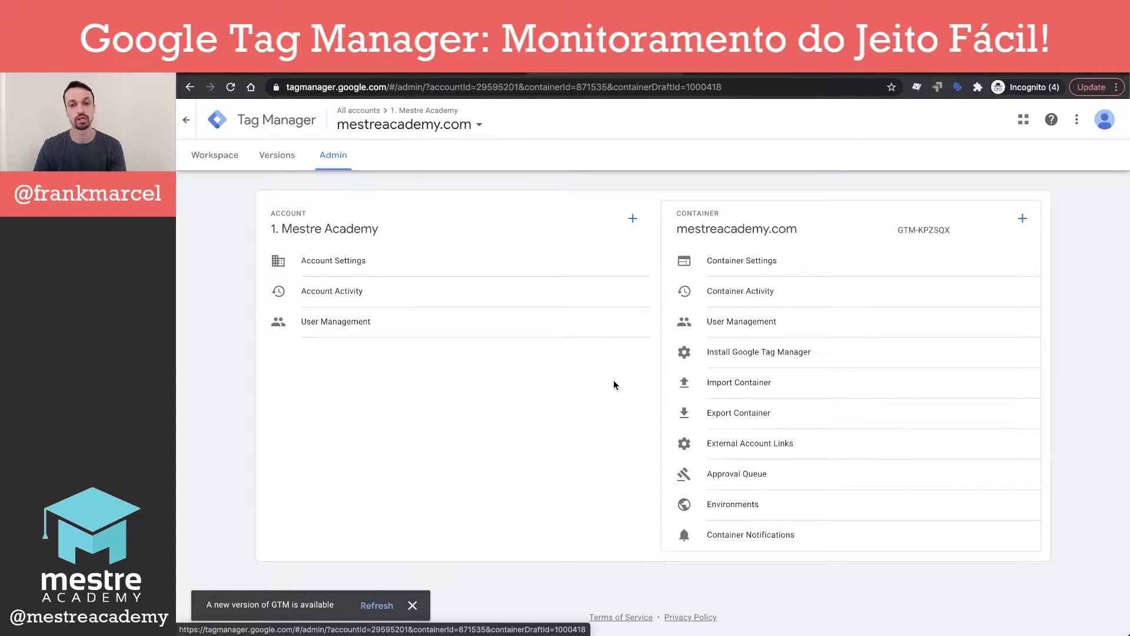
left_click(209, 157)
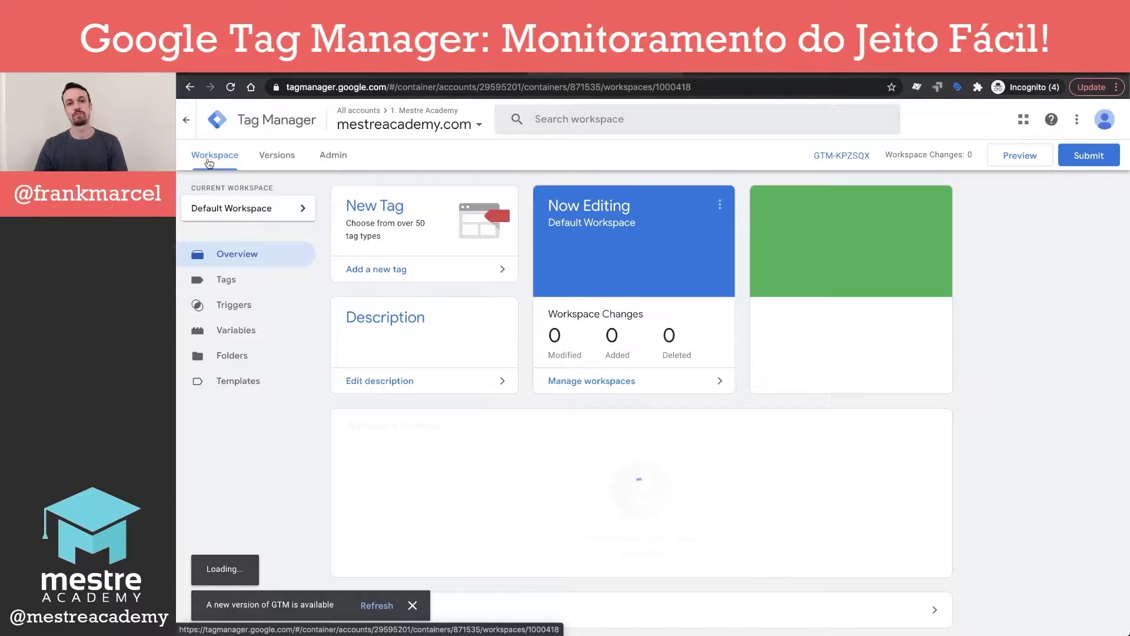
- Open the workspace's folder list and examine the items in the AdOpt folder, collapsing it when finished
left_click(239, 363)
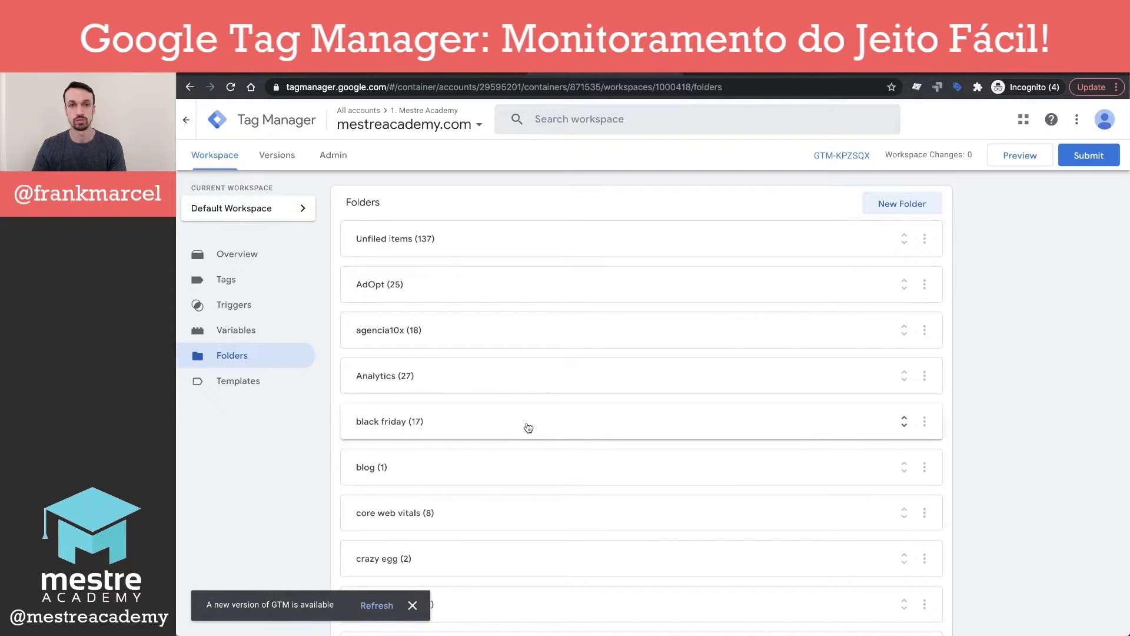
scroll(528, 427, "down", 2)
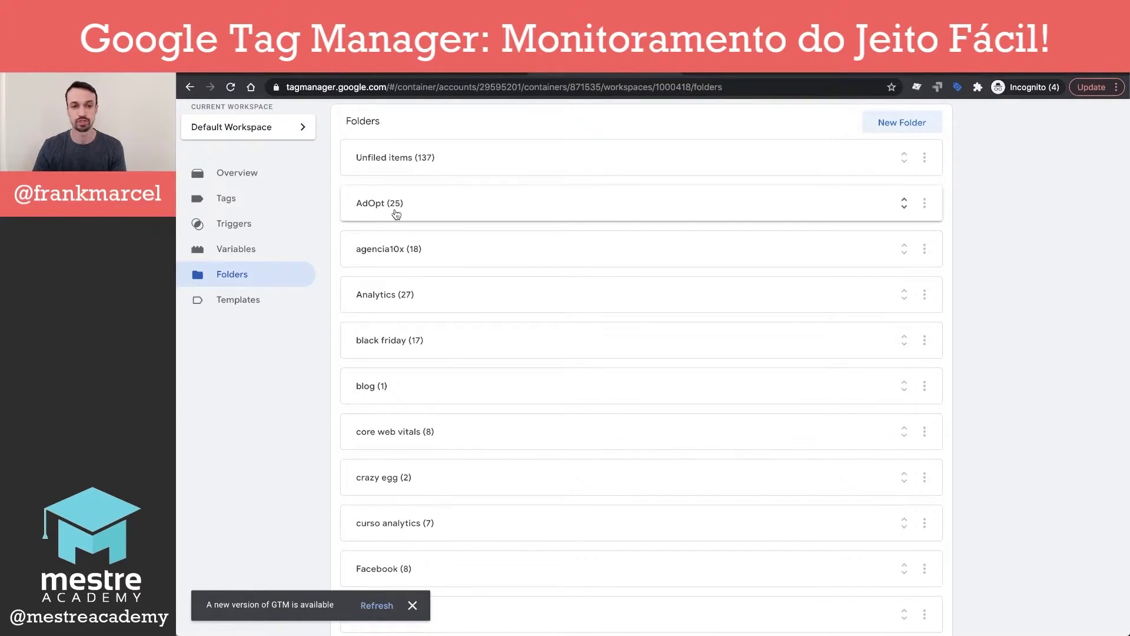
left_click(438, 203)
scroll(440, 224, "down", 4)
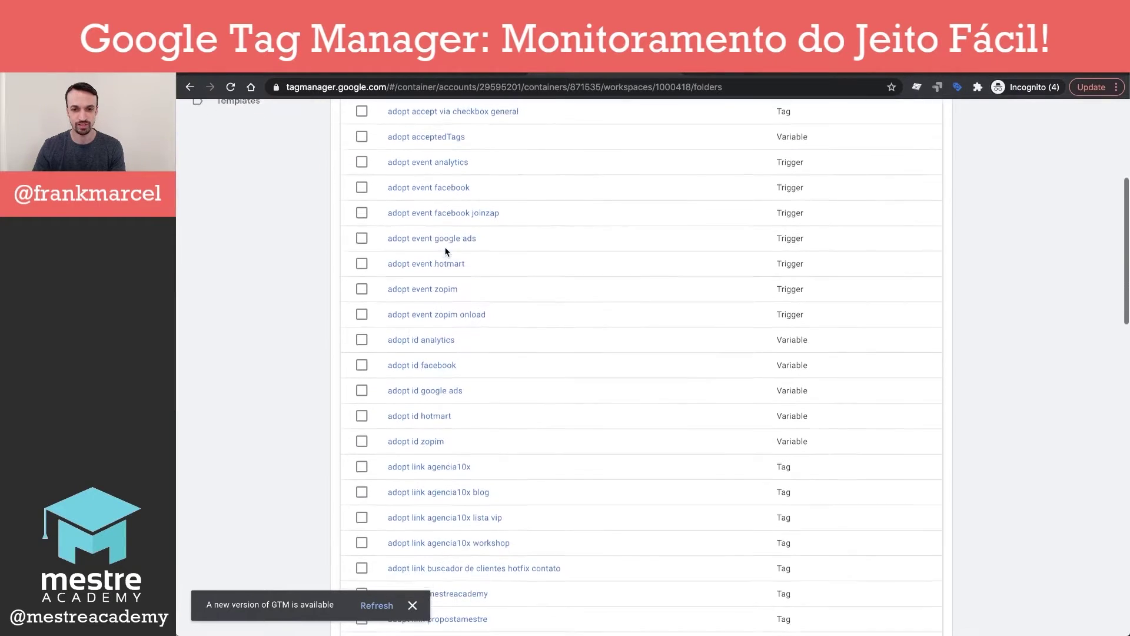
scroll(439, 385, "down", 5)
scroll(439, 385, "up", 10)
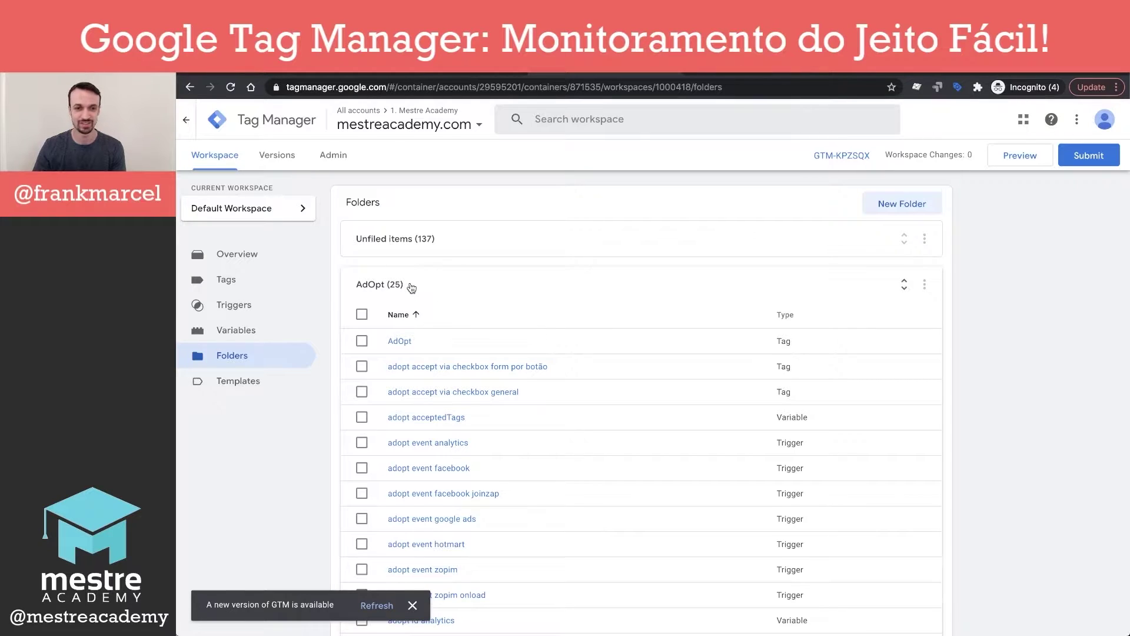
left_click(412, 287)
- Examine the tags, triggers and variables in the Analytics folder, collapsing it when finished
scroll(475, 283, "down", 1)
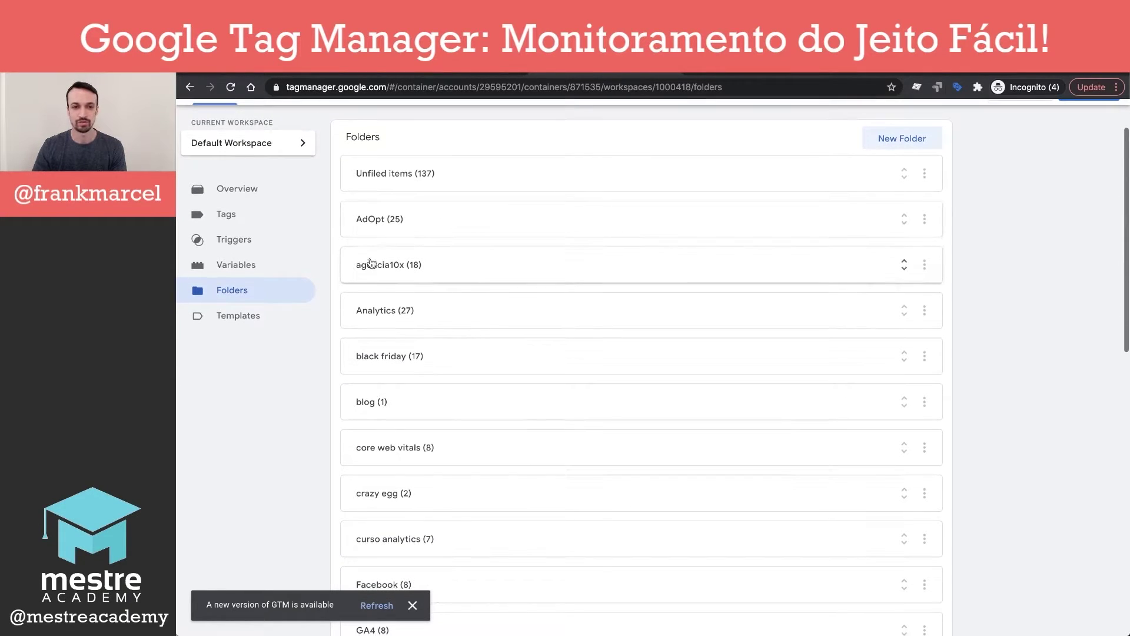
scroll(411, 341, "down", 1)
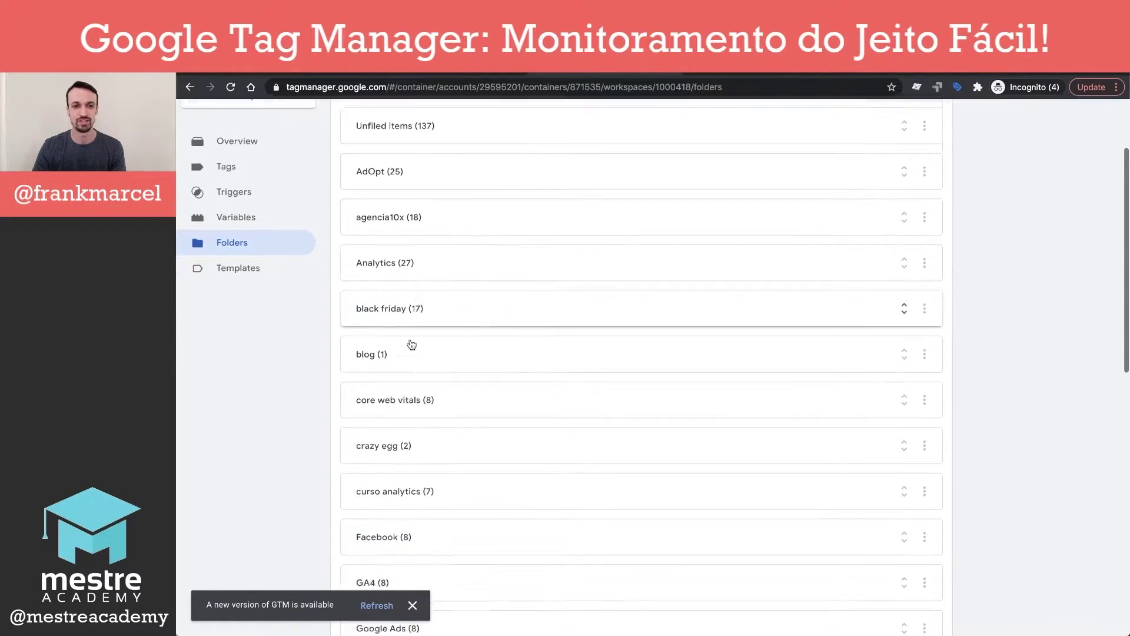
scroll(411, 344, "down", 1)
left_click(422, 214)
scroll(430, 383, "down", 5)
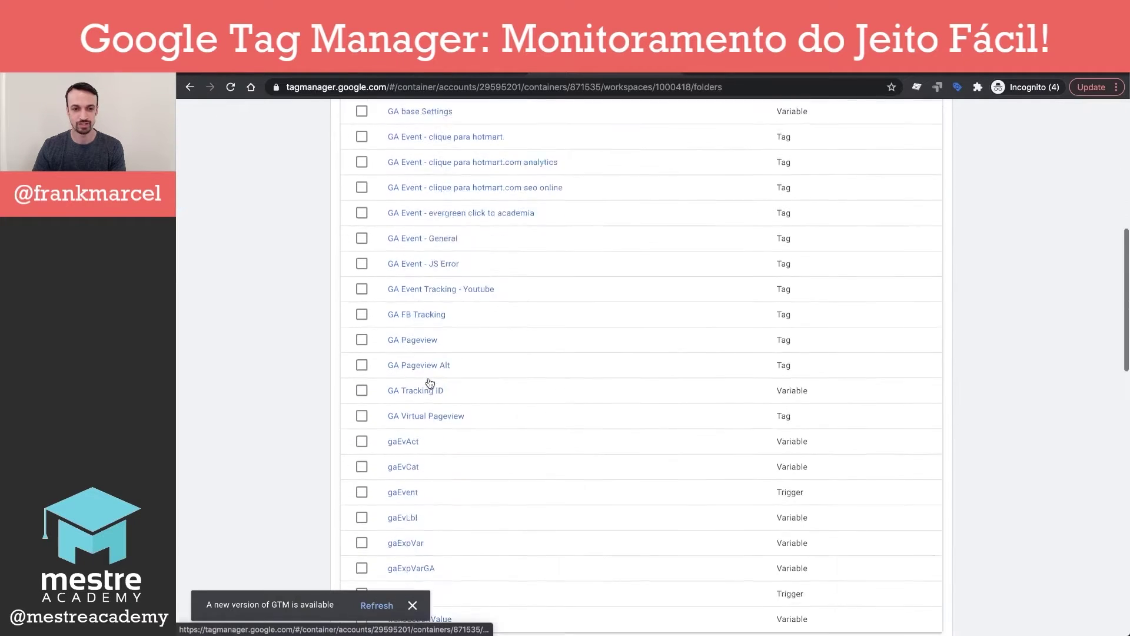
scroll(429, 383, "down", 3)
scroll(430, 383, "up", 4)
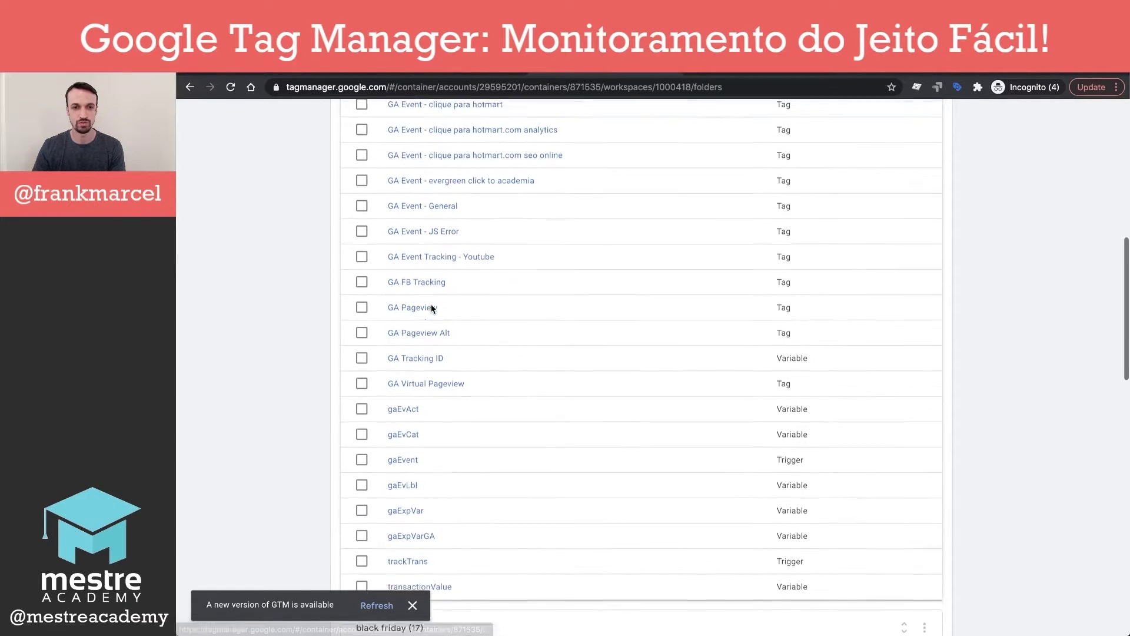
scroll(425, 304, "up", 2)
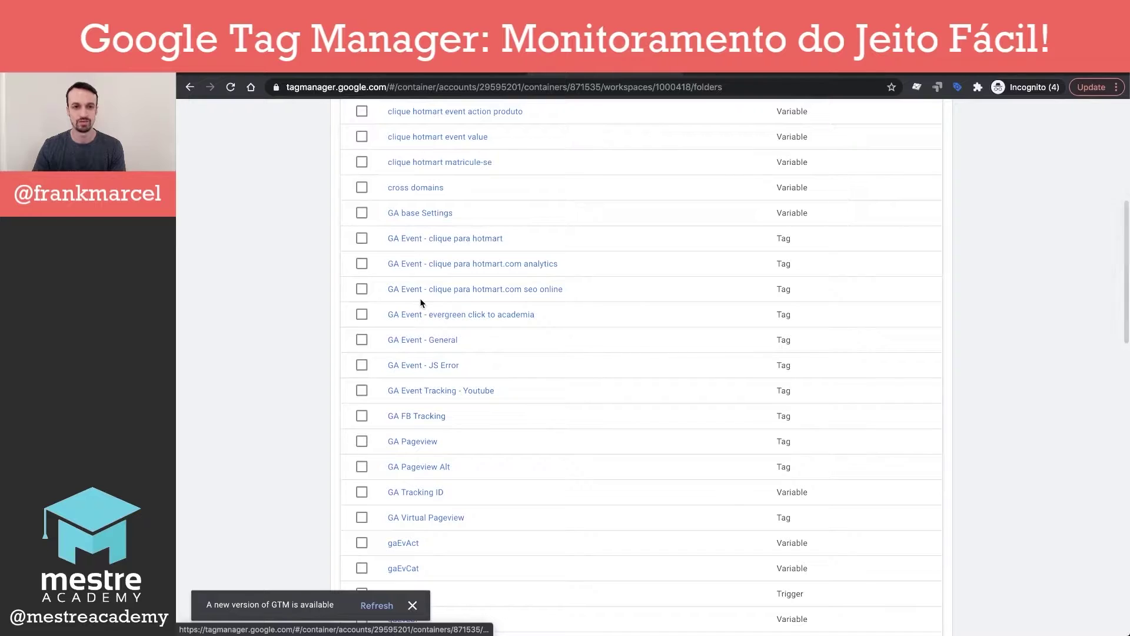
scroll(421, 302, "up", 5)
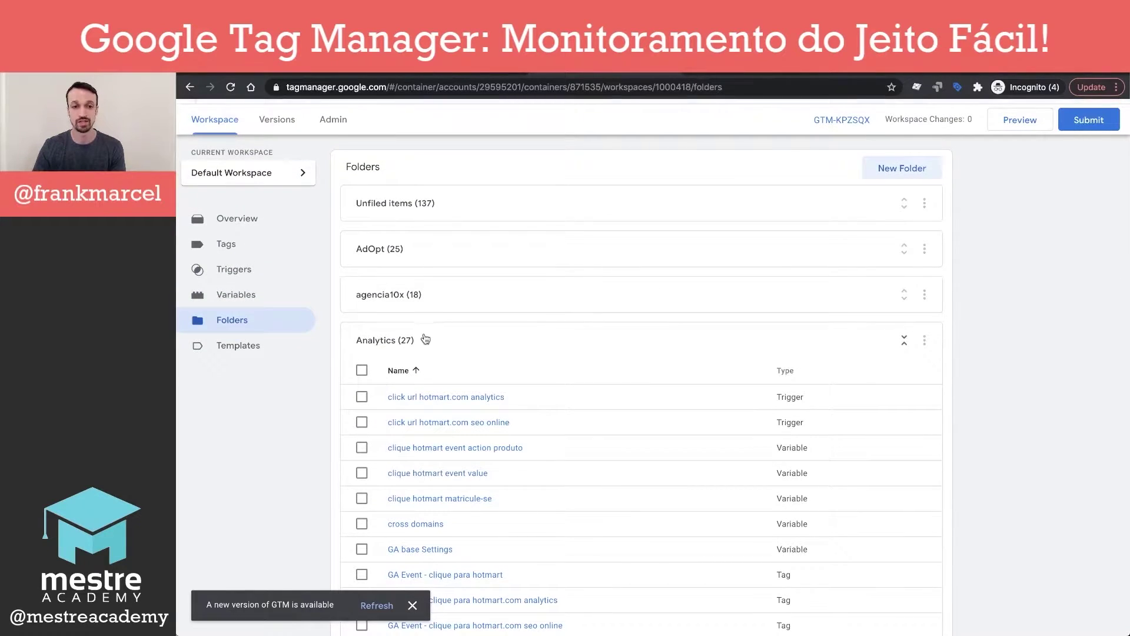
left_click(443, 342)
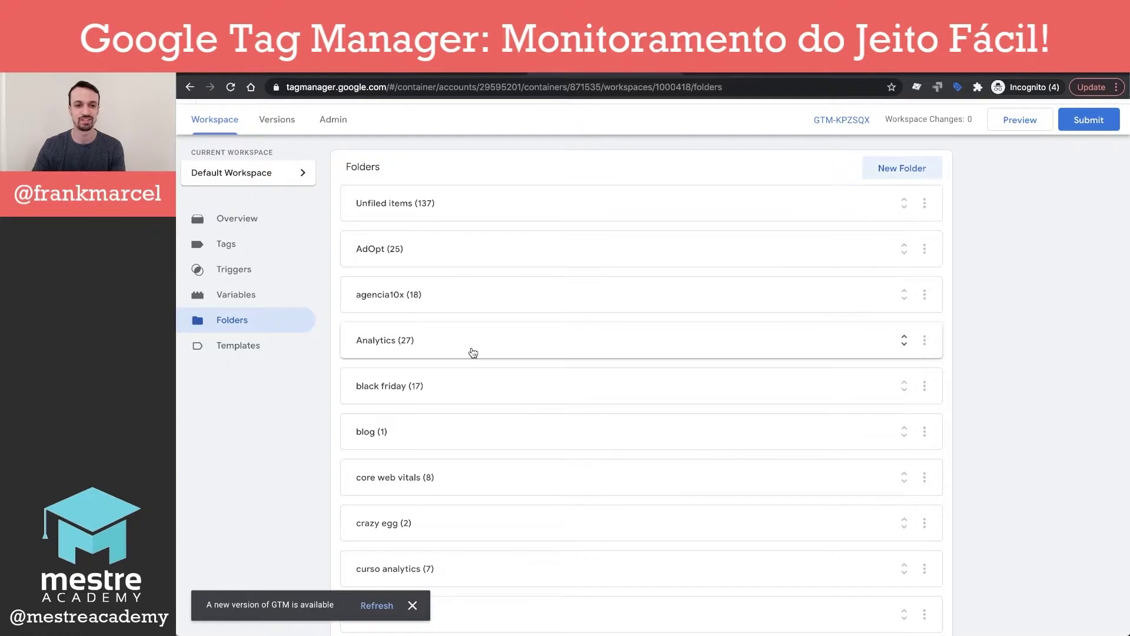
- Examine the tags in the Facebook folder, collapsing it when finished
scroll(474, 352, "down", 3)
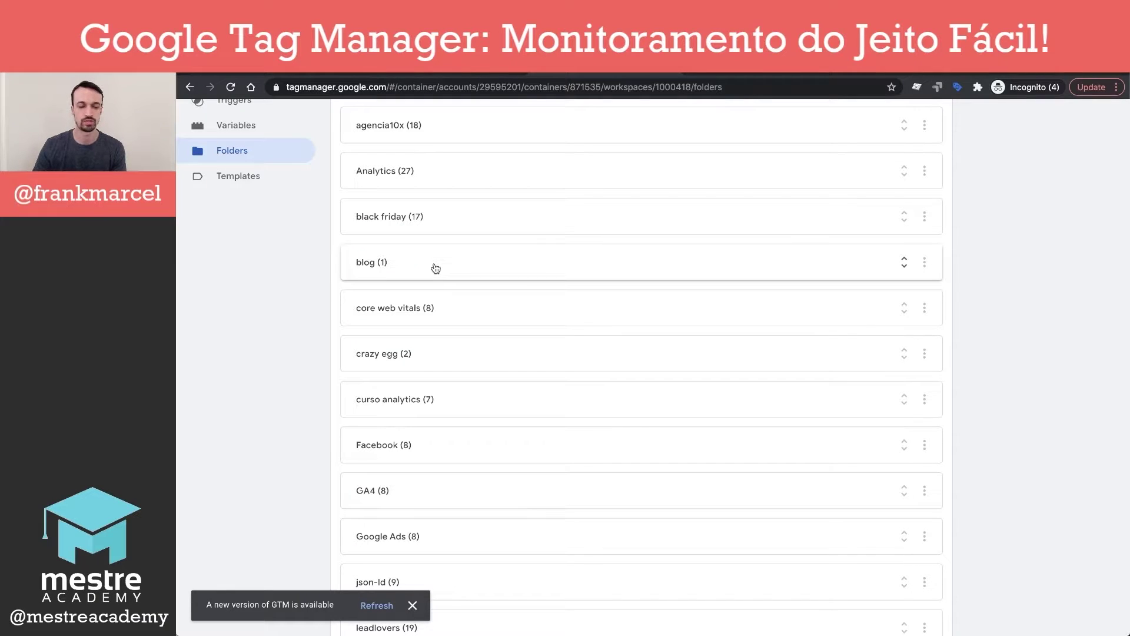
scroll(436, 268, "down", 1)
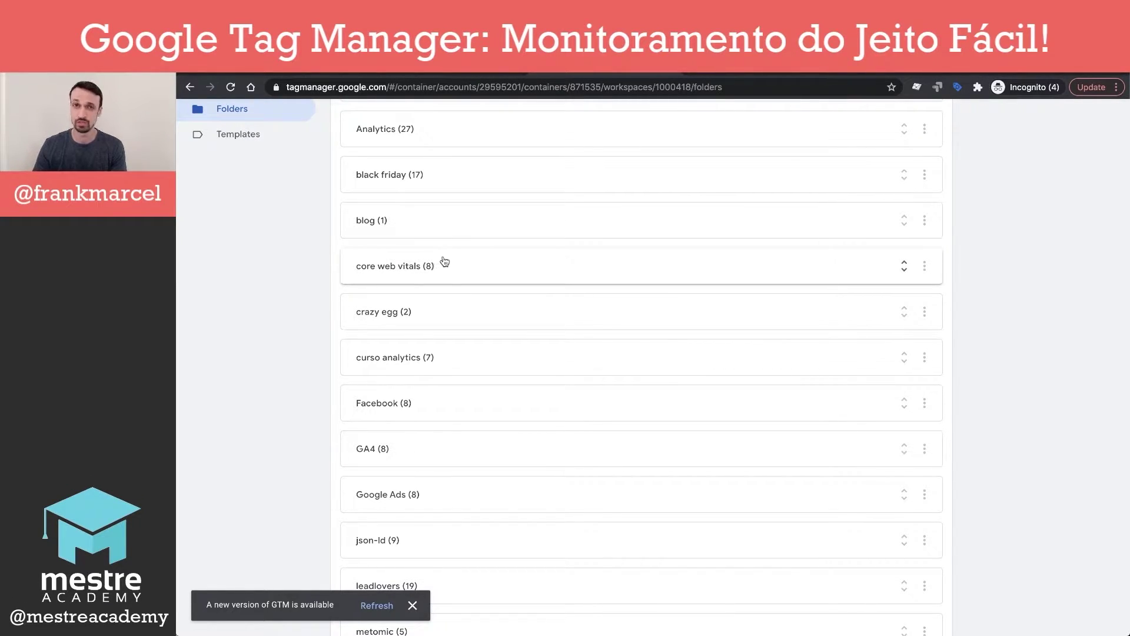
scroll(448, 288, "down", 1)
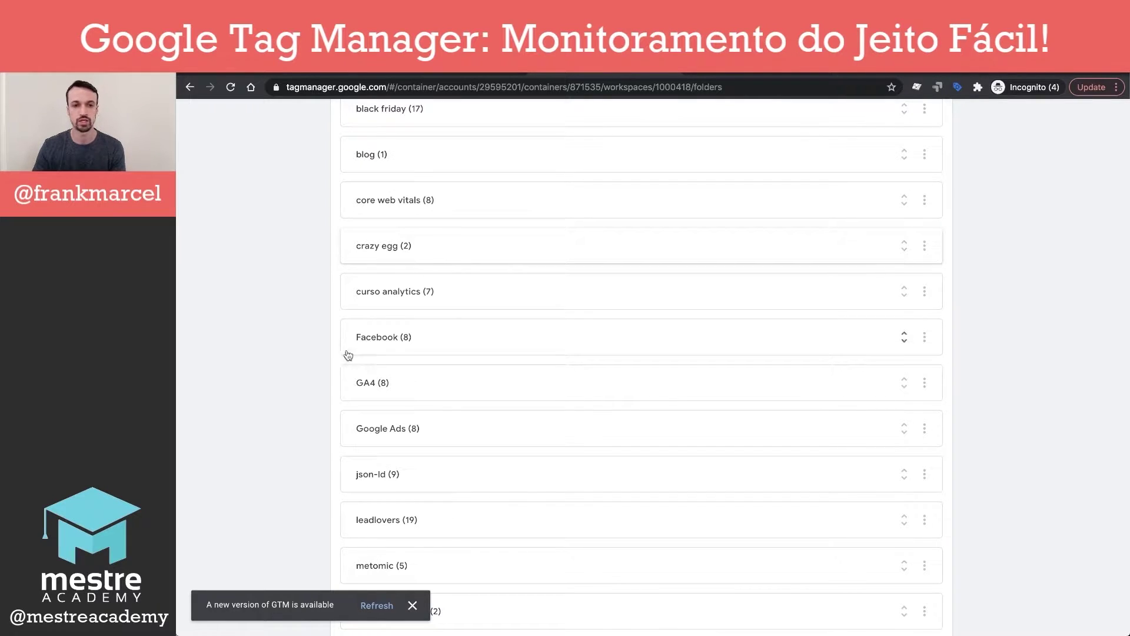
left_click(386, 352)
scroll(422, 348, "down", 1)
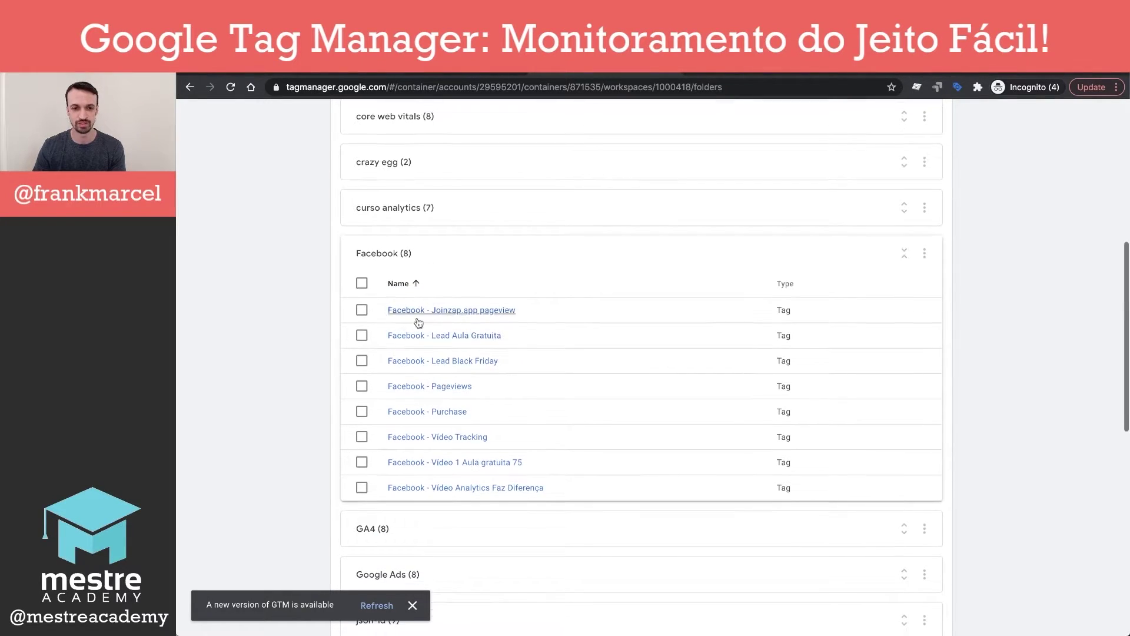
left_click(408, 254)
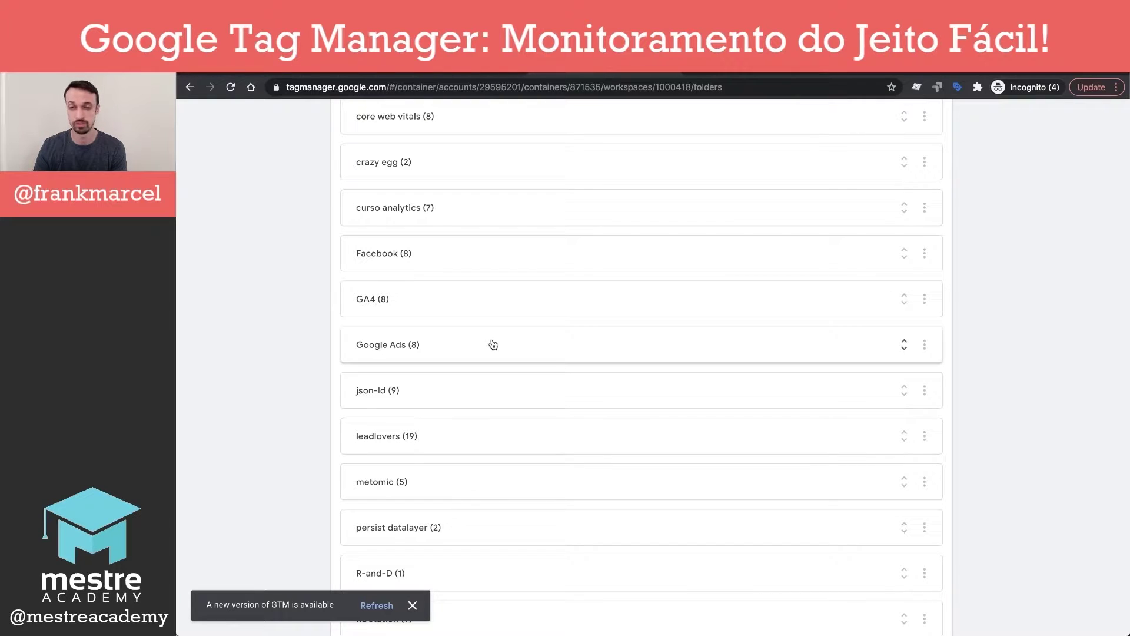
- Look through the remaining folders down to youtube and return to the start of the folder list
scroll(492, 343, "down", 5)
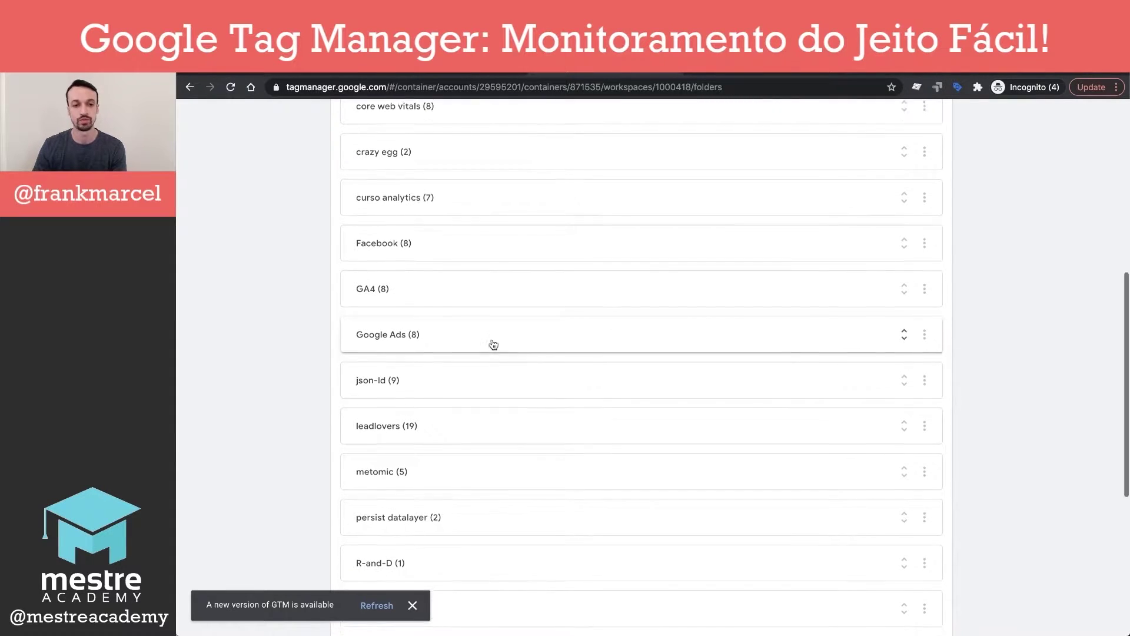
scroll(475, 260, "down", 1)
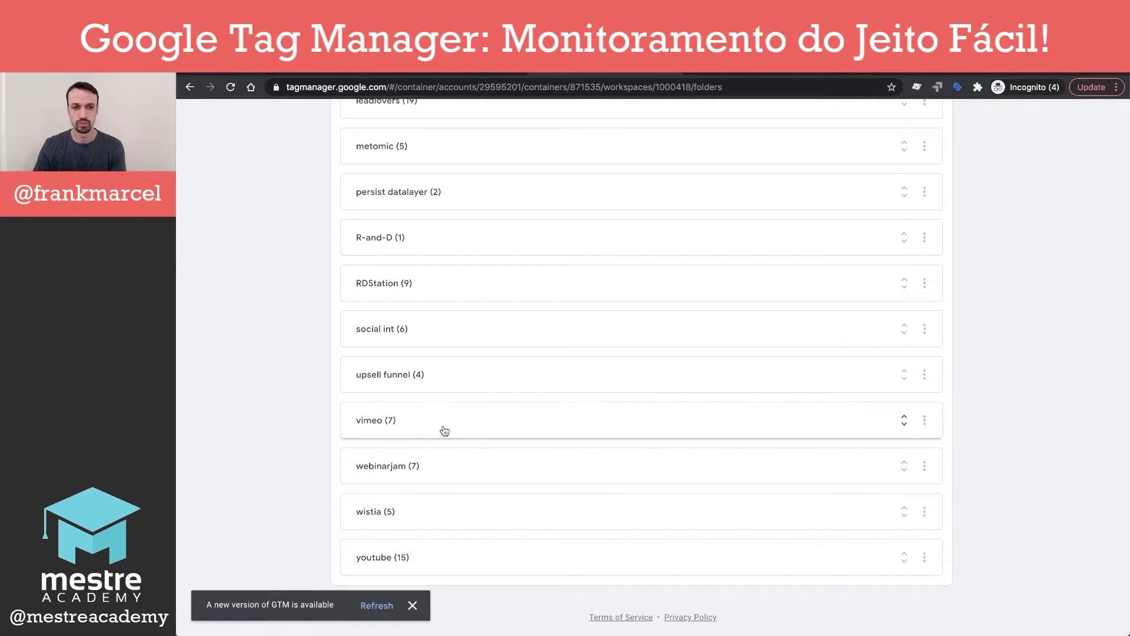
scroll(539, 373, "up", 1)
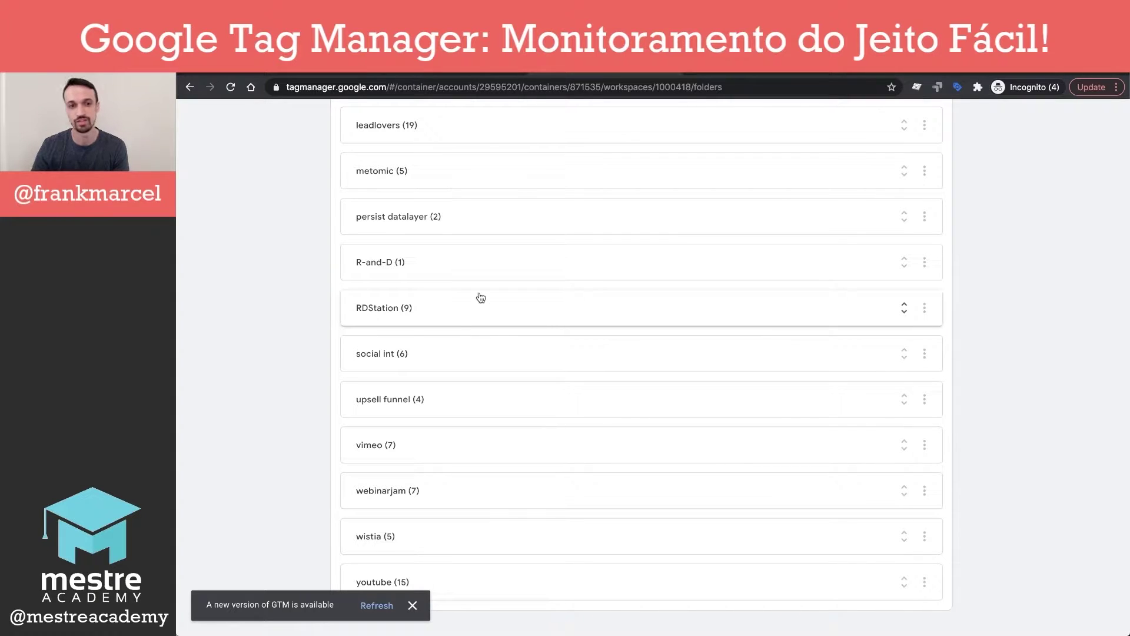
scroll(480, 297, "up", 10)
scroll(480, 297, "up", 3)
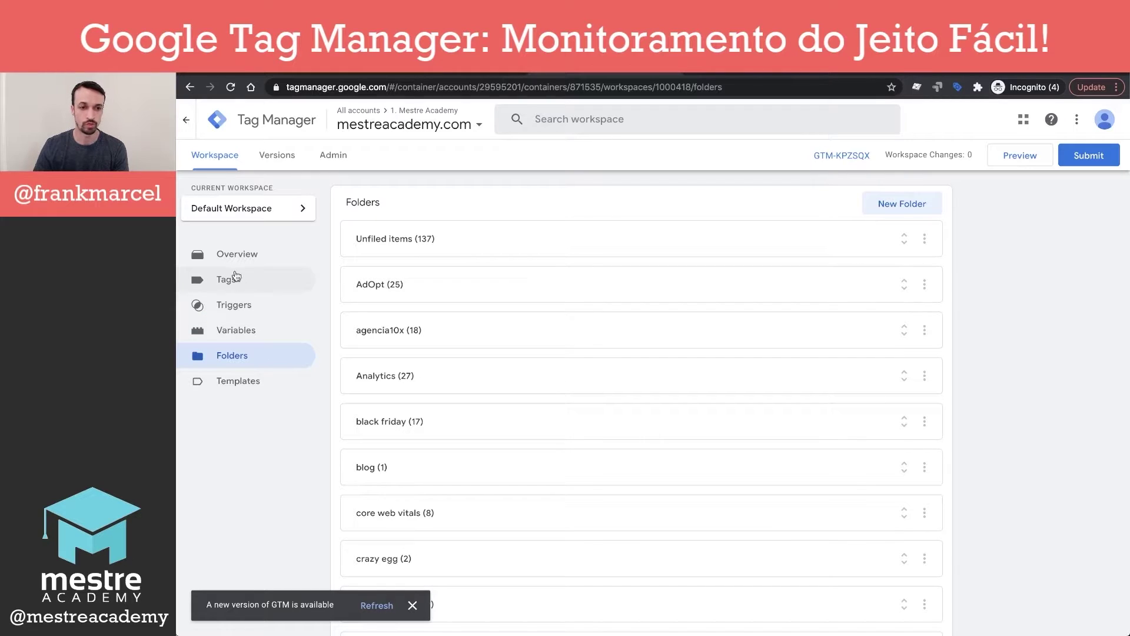
- Open the workspace's tag list and review the tags with their types, firing triggers and folders
left_click(219, 284)
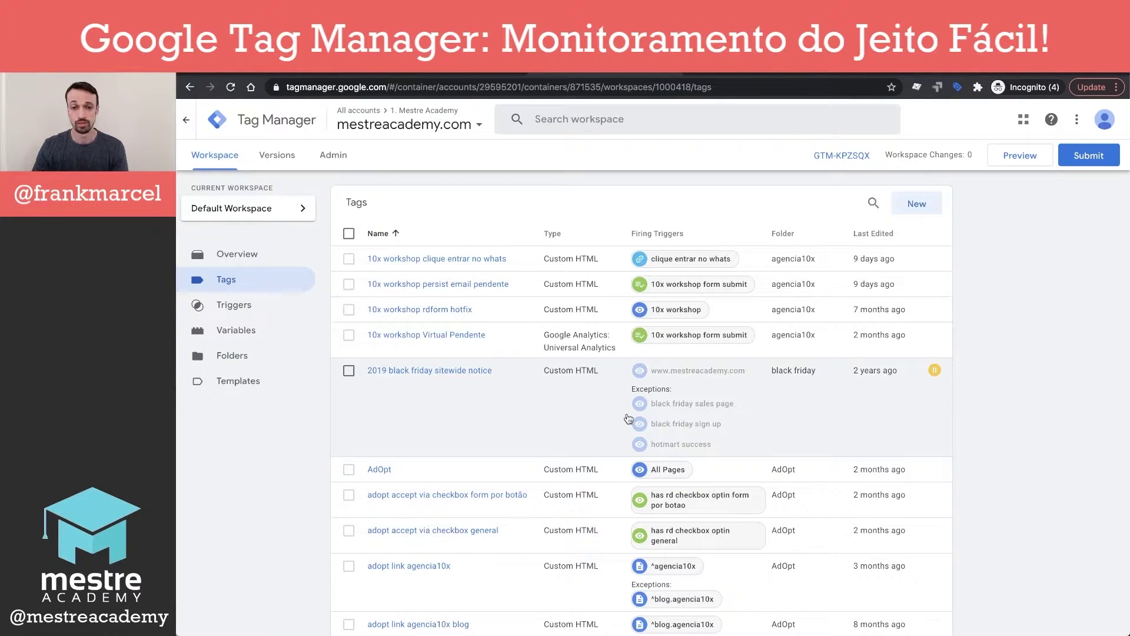
scroll(629, 419, "down", 5)
scroll(629, 419, "down", 15)
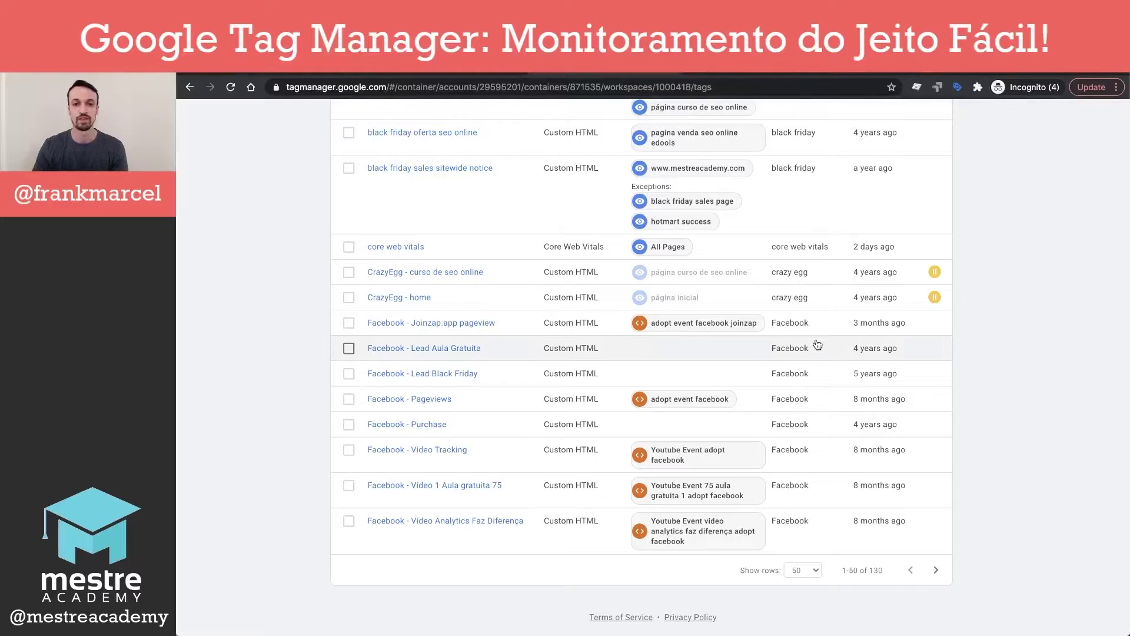
- Start a new tag in the workspace with the Google Analytics: Universal Analytics tag type
scroll(816, 347, "up", 20)
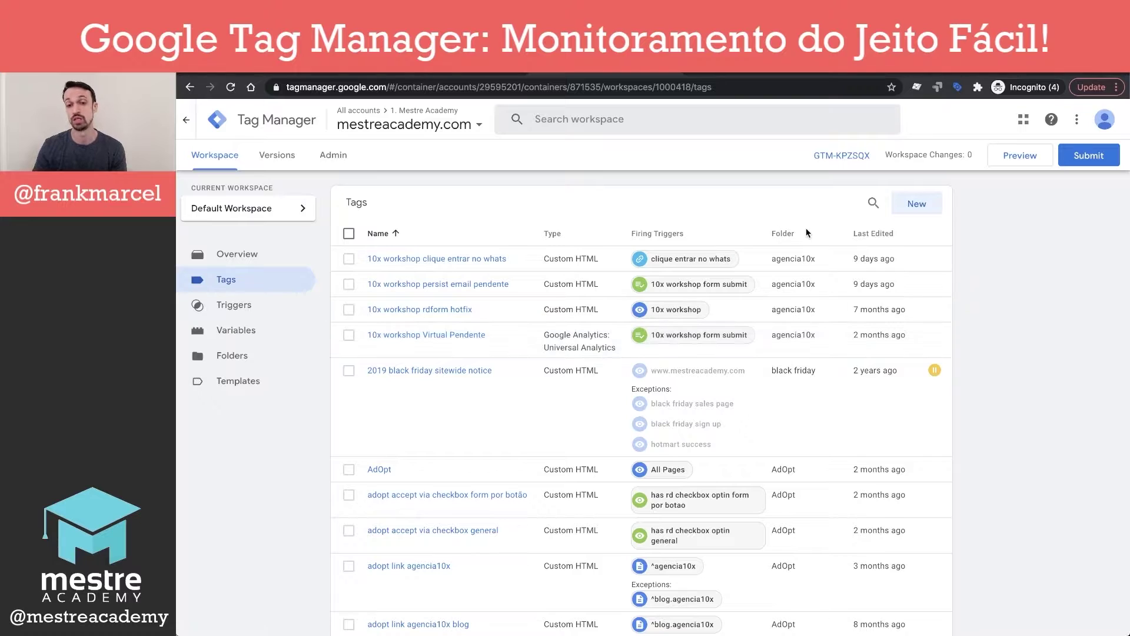
left_click(914, 206)
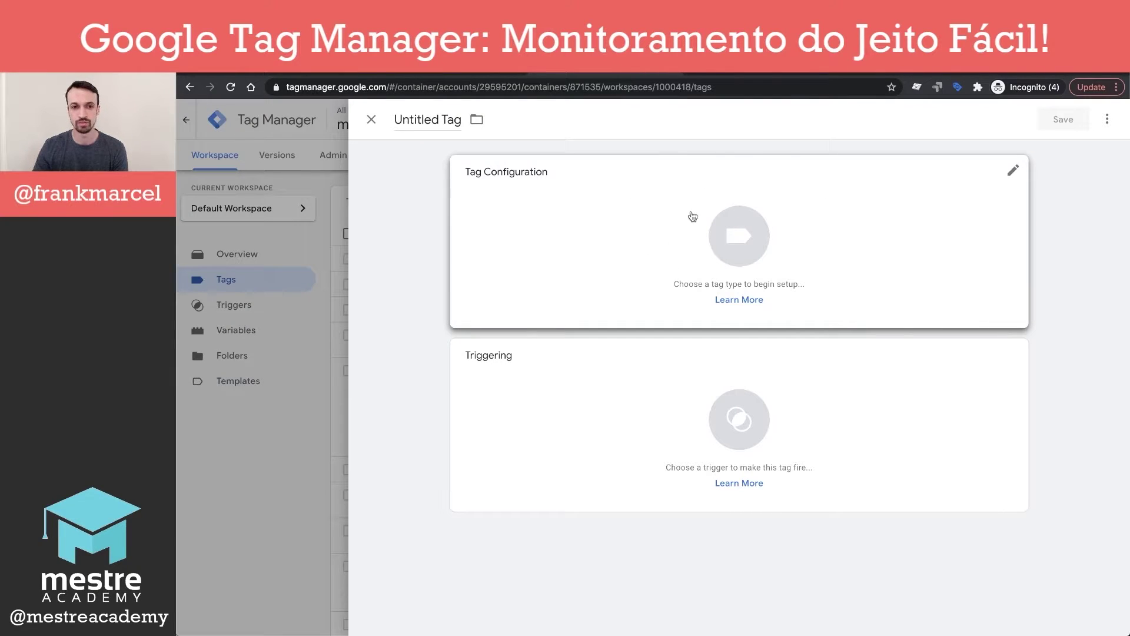
left_click(736, 233)
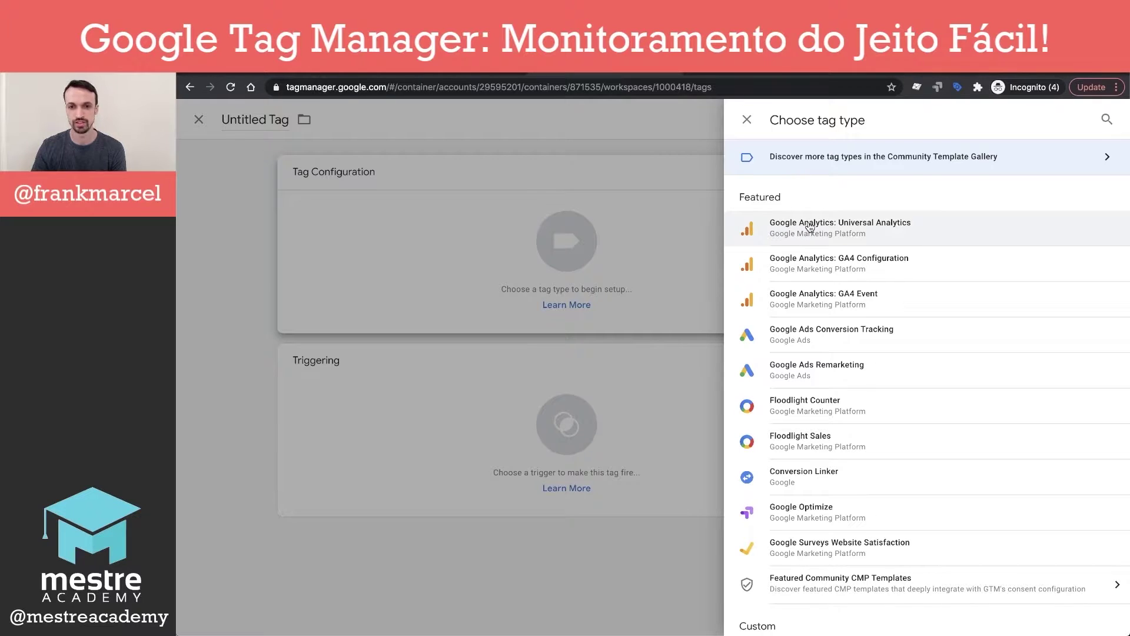
left_click(739, 233)
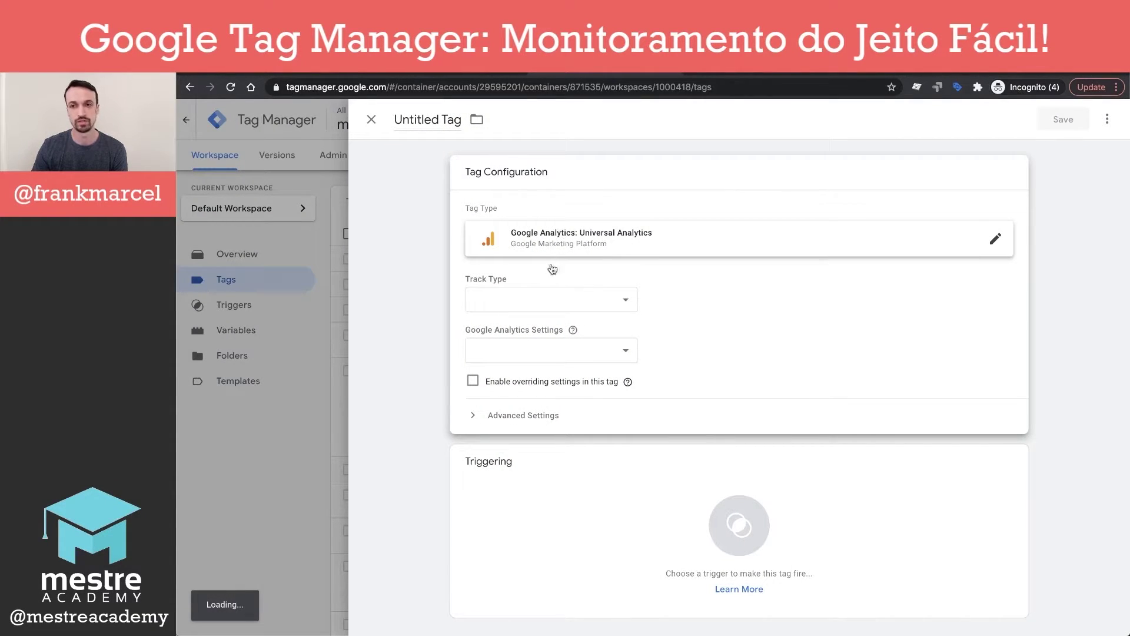
- Keep the tag's track type as Page View and choose {{GA base Settings}} as its Google Analytics settings variable
left_click(550, 298)
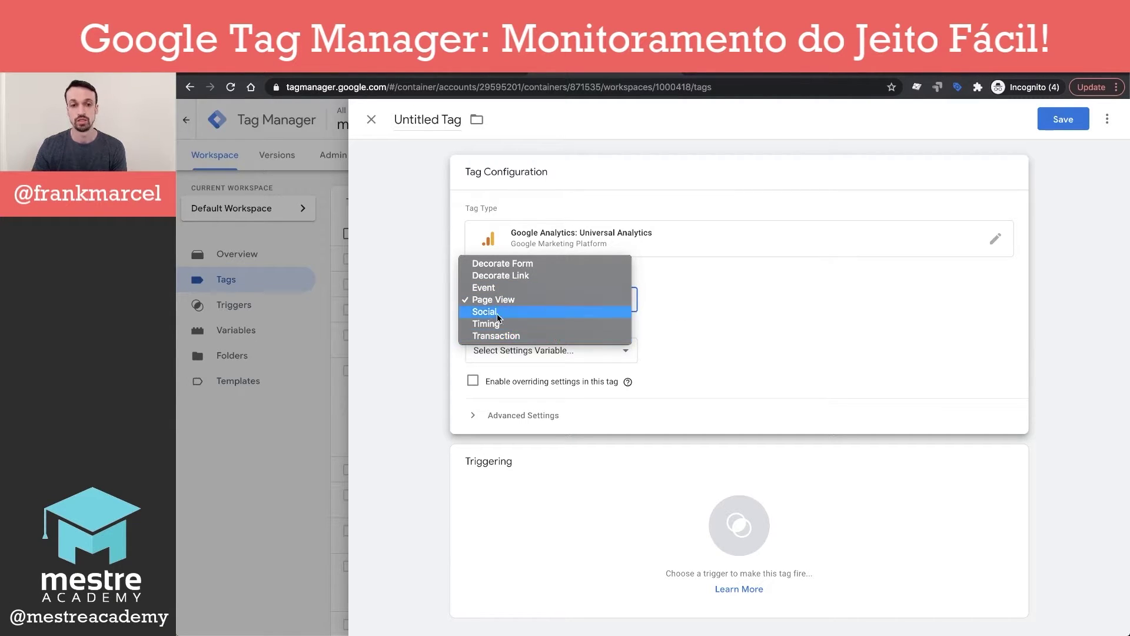
left_click(720, 298)
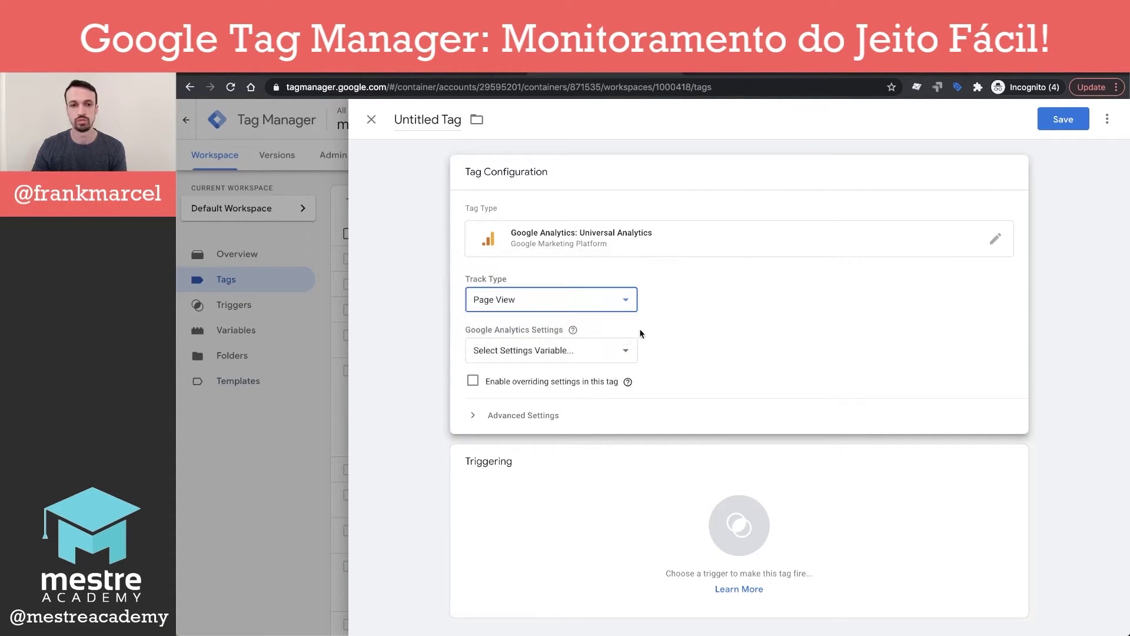
left_click(554, 351)
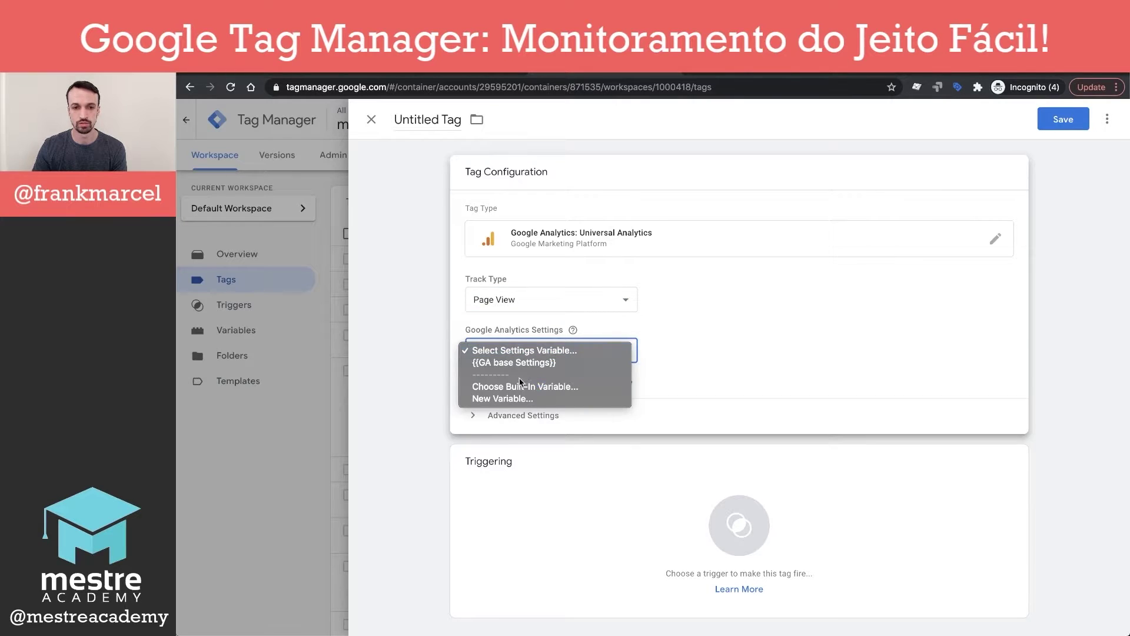
left_click(558, 364)
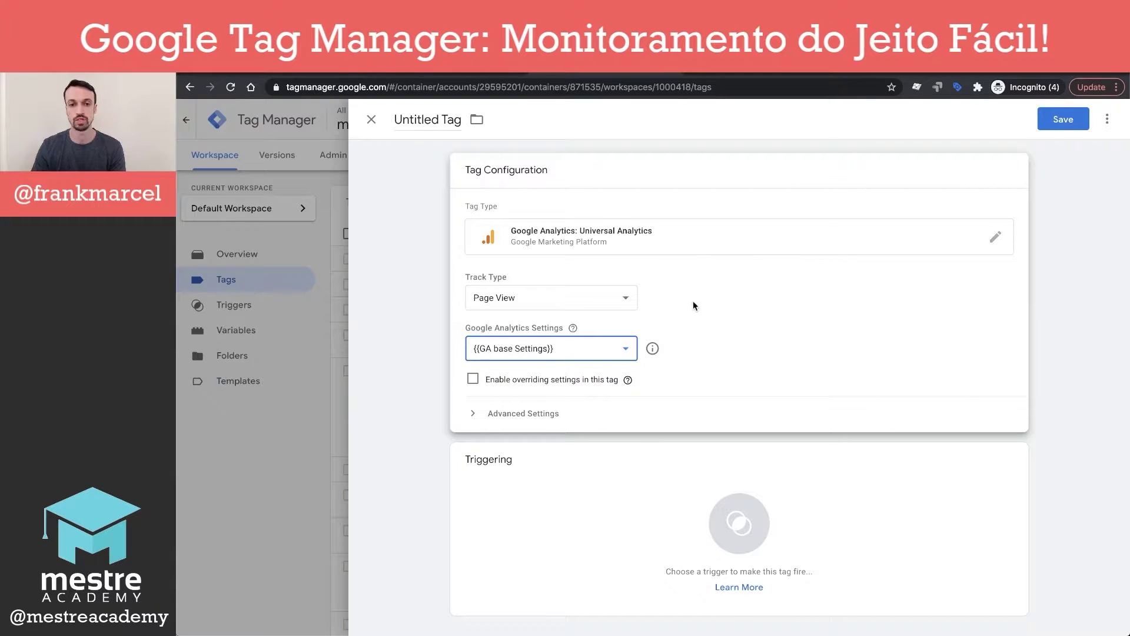
- Switch the track type to Event and enter "kjabdja" as the category and "asjca" as the action
left_click(603, 298)
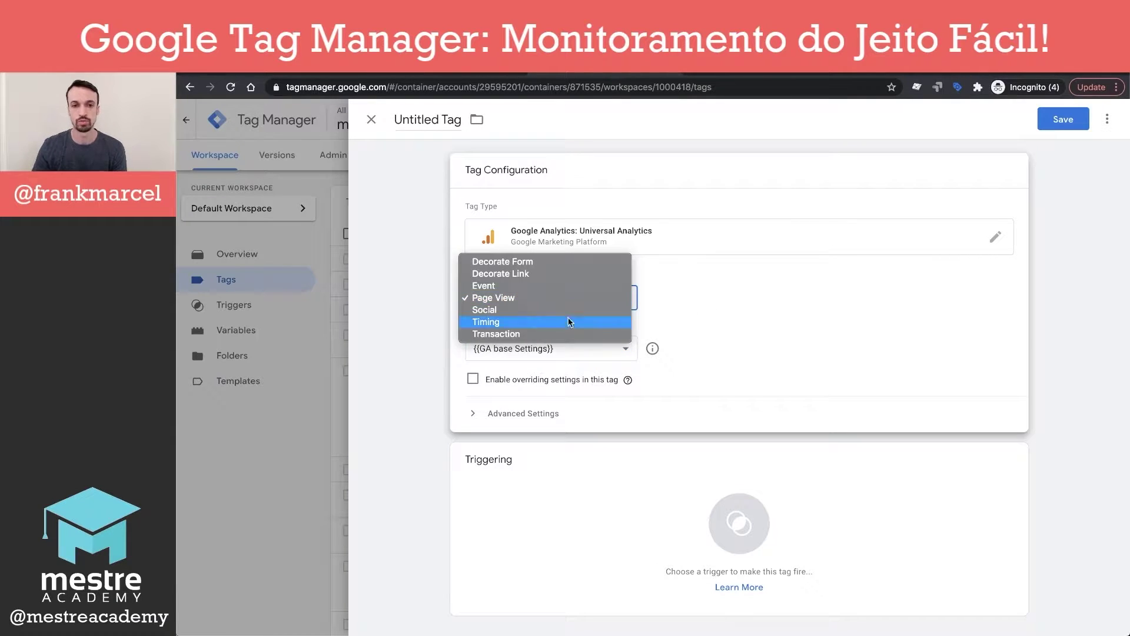
left_click(493, 286)
scroll(616, 373, "down", 2)
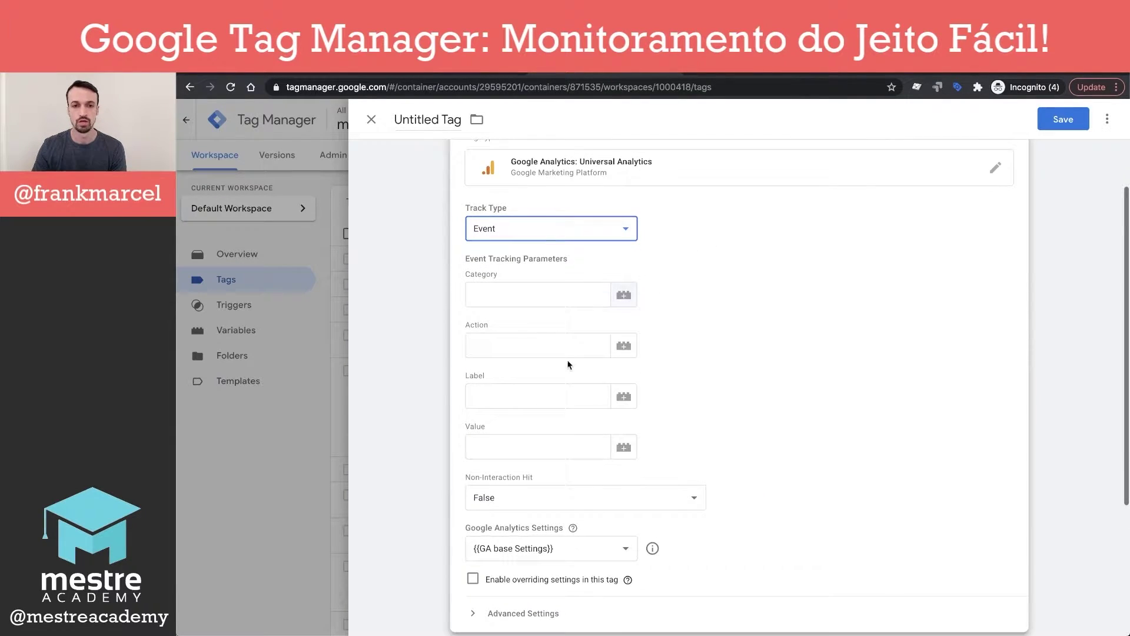
left_click(525, 301)
type("kjabdja")
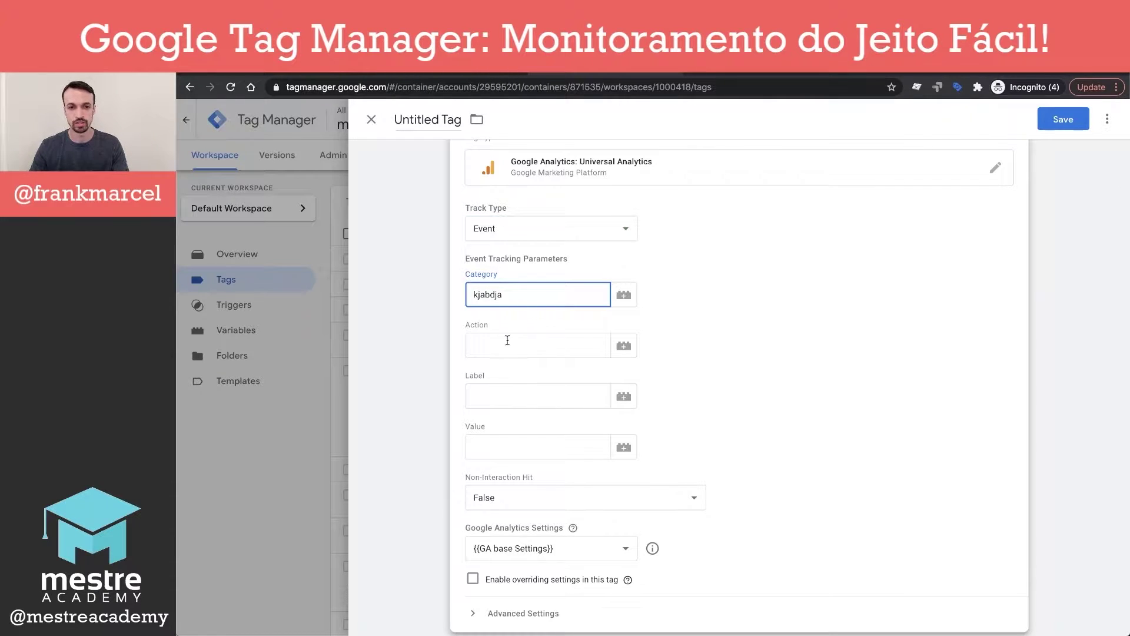
left_click(507, 340)
type("asjca")
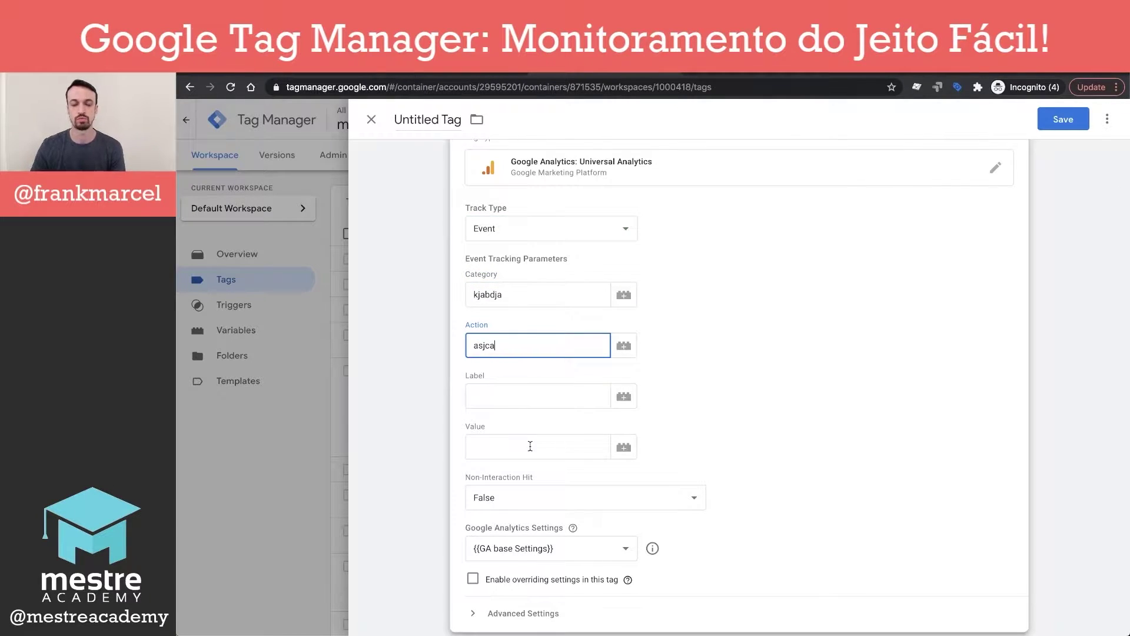
type("l")
scroll(530, 445, "down", 4)
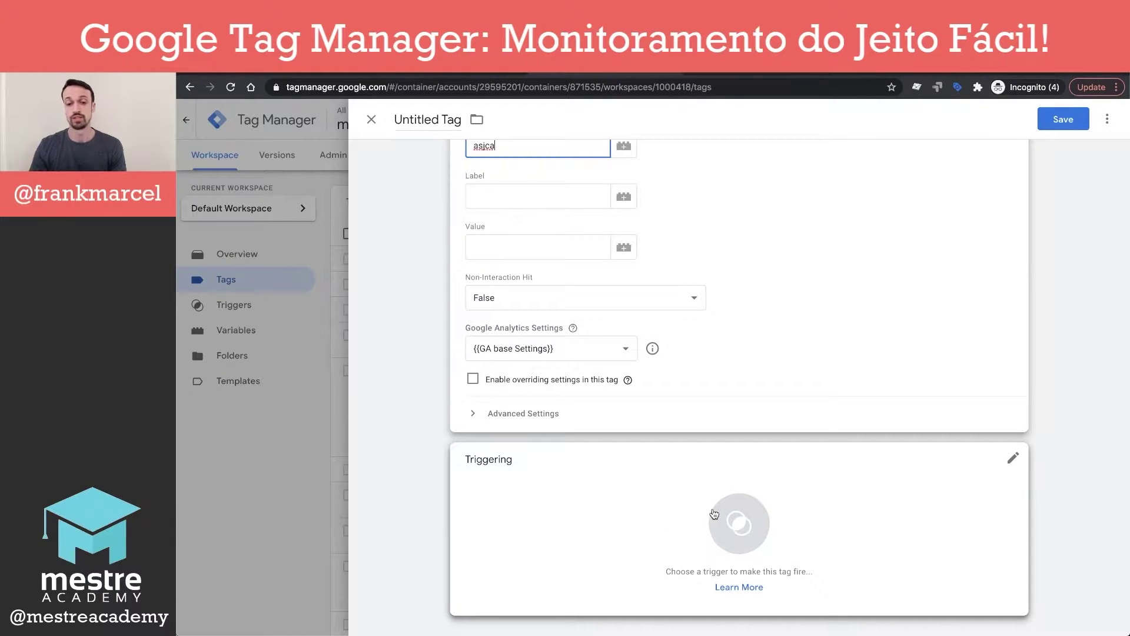
type("l")
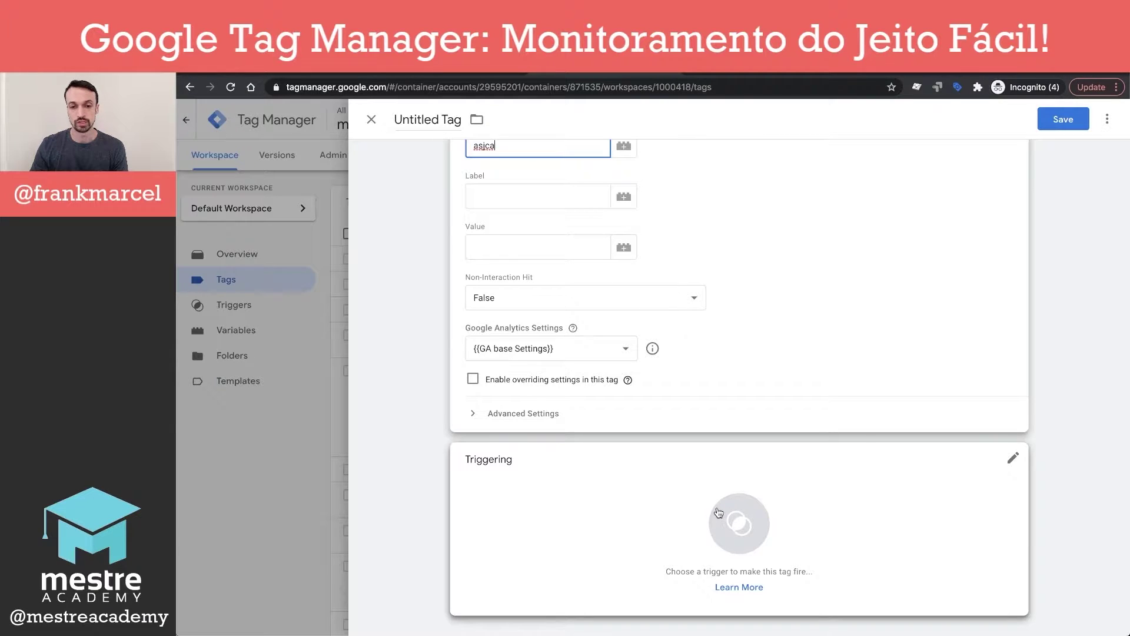
- Review the event tracking parameters and set the tag's track type back to Page View
scroll(718, 512, "up", 5)
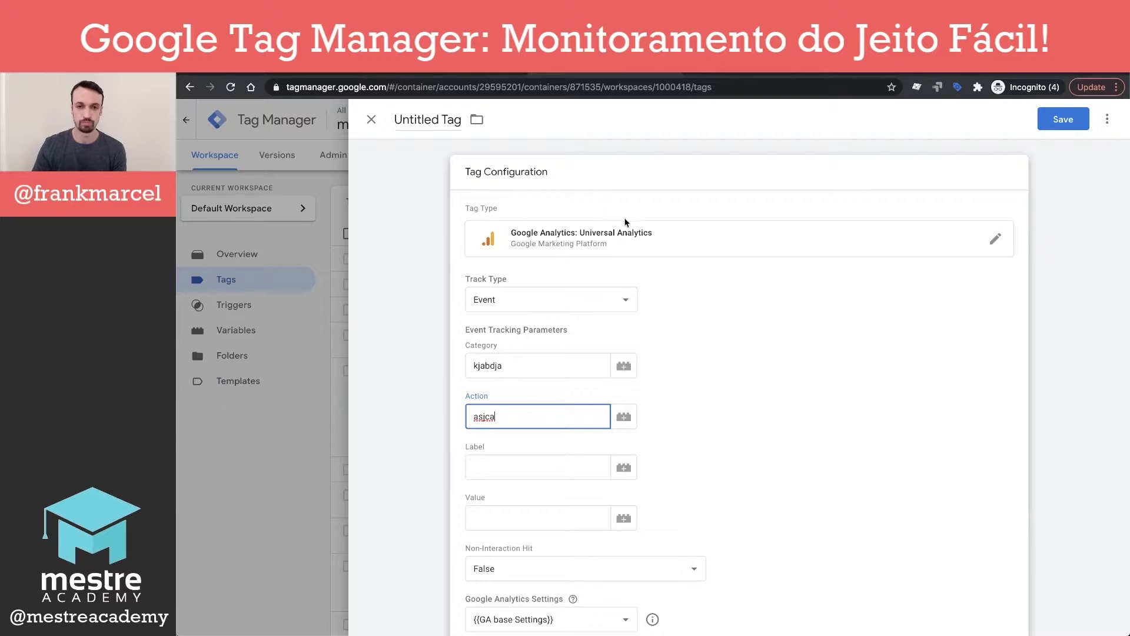
scroll(695, 425, "down", 1)
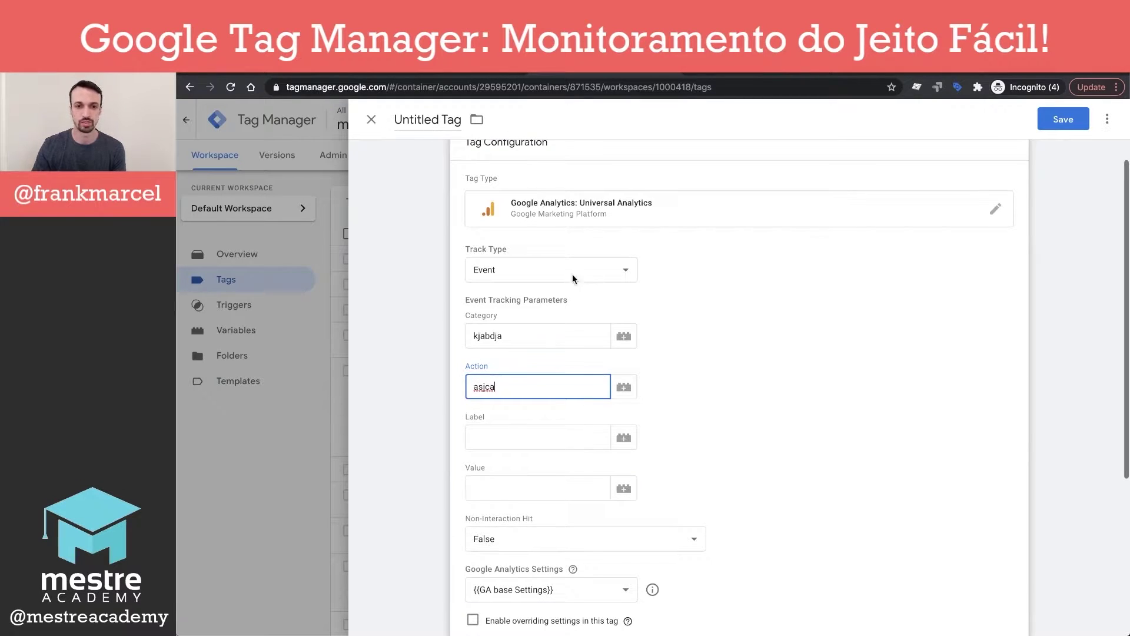
scroll(750, 392, "down", 1)
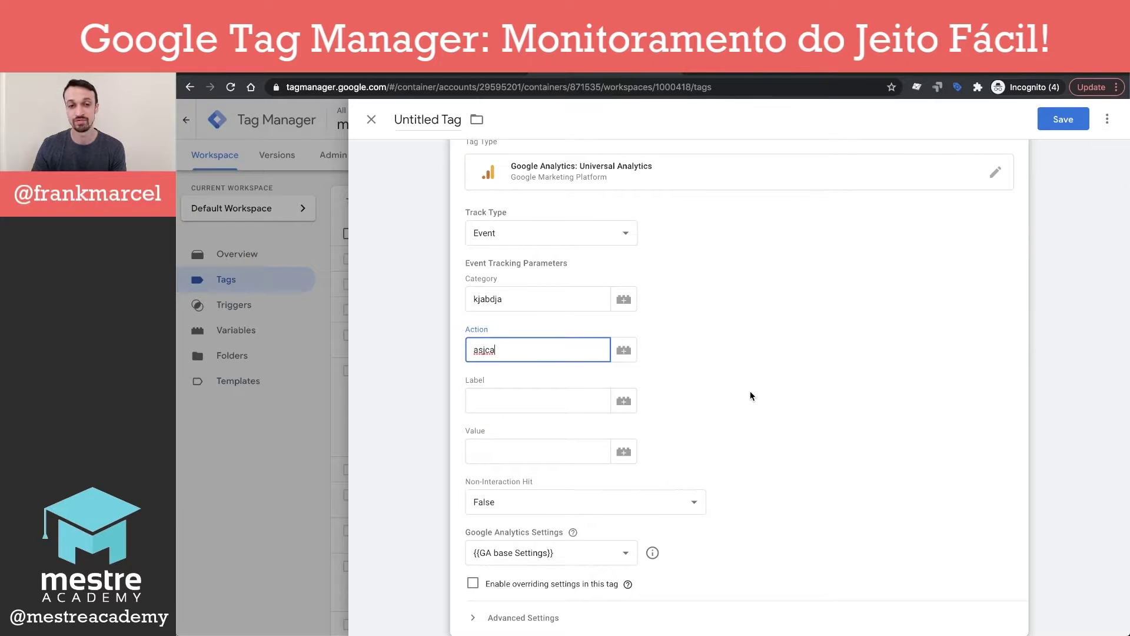
left_click(592, 230)
left_click(591, 225)
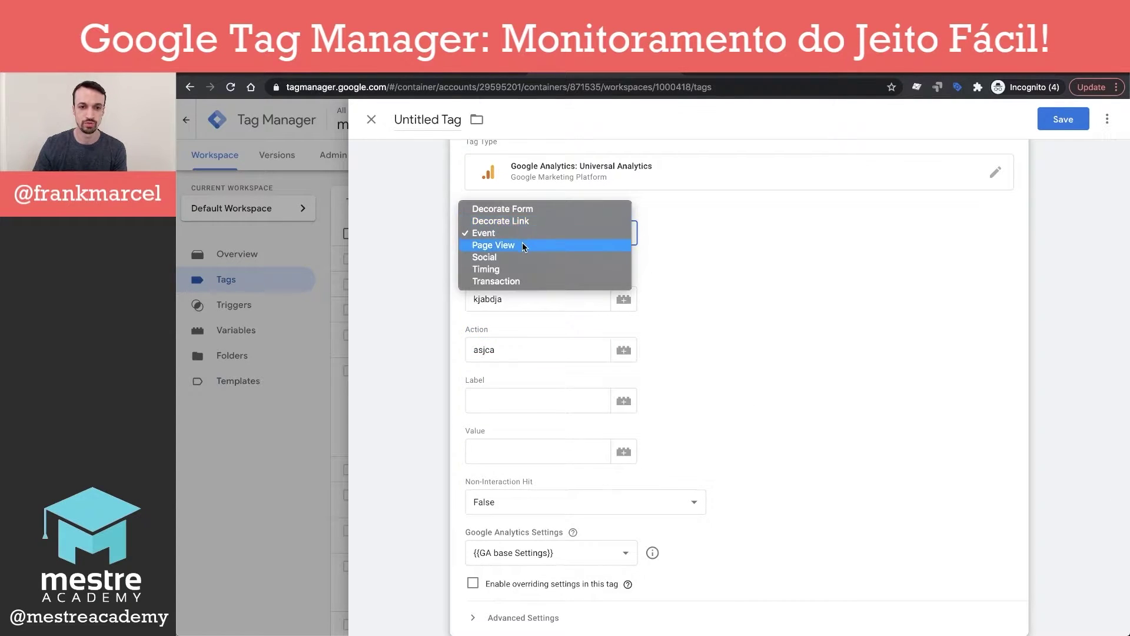
left_click(525, 246)
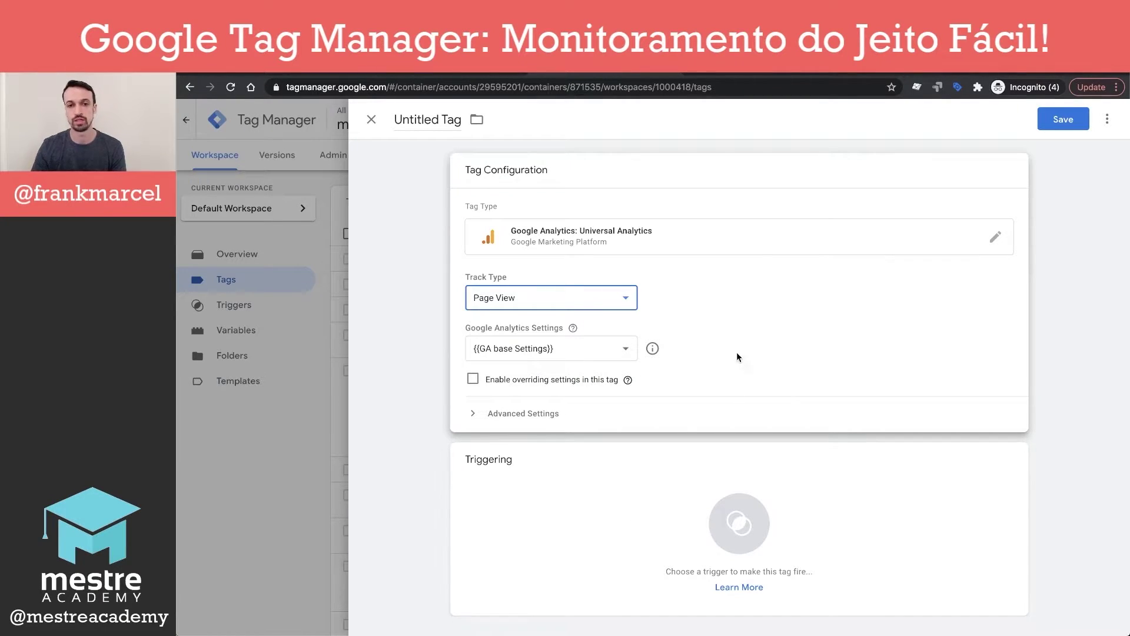
- Change the tag's type to Google Ads Conversion Tracking
left_click(705, 243)
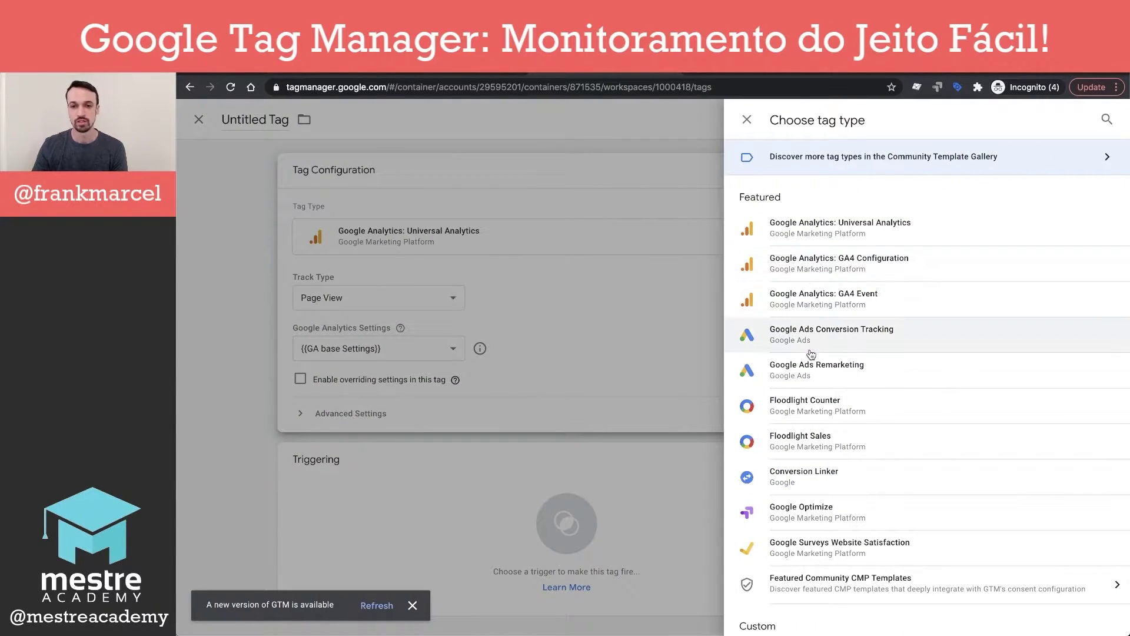
left_click(855, 342)
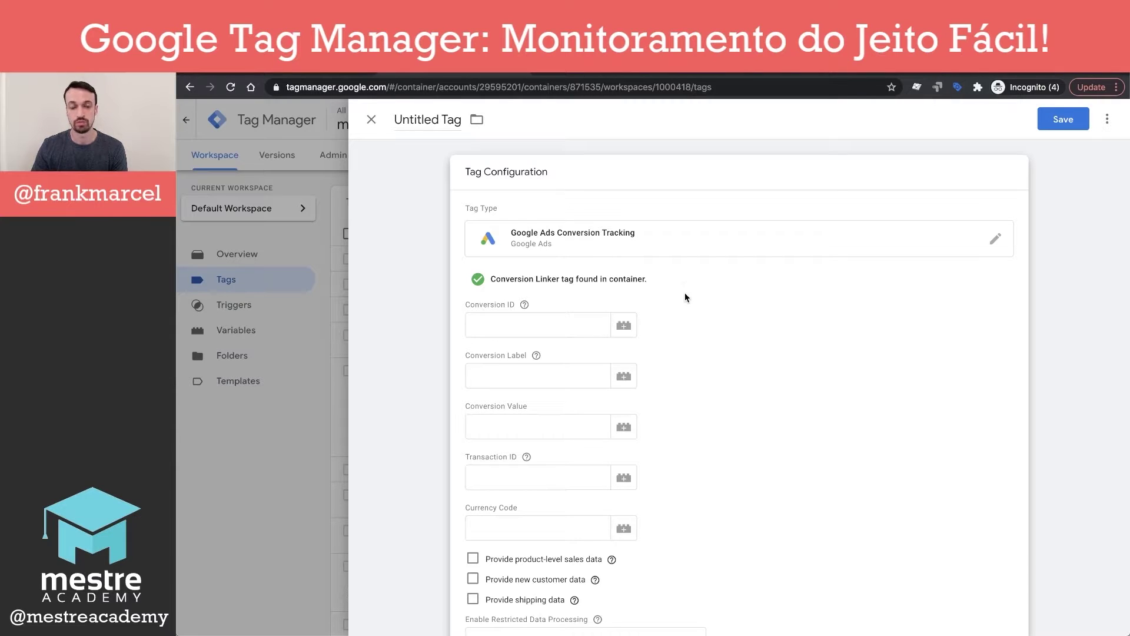
- Examine the Google Ads Conversion Tracking fields, including the Transaction ID help text, data options and triggering section
scroll(673, 323, "down", 1)
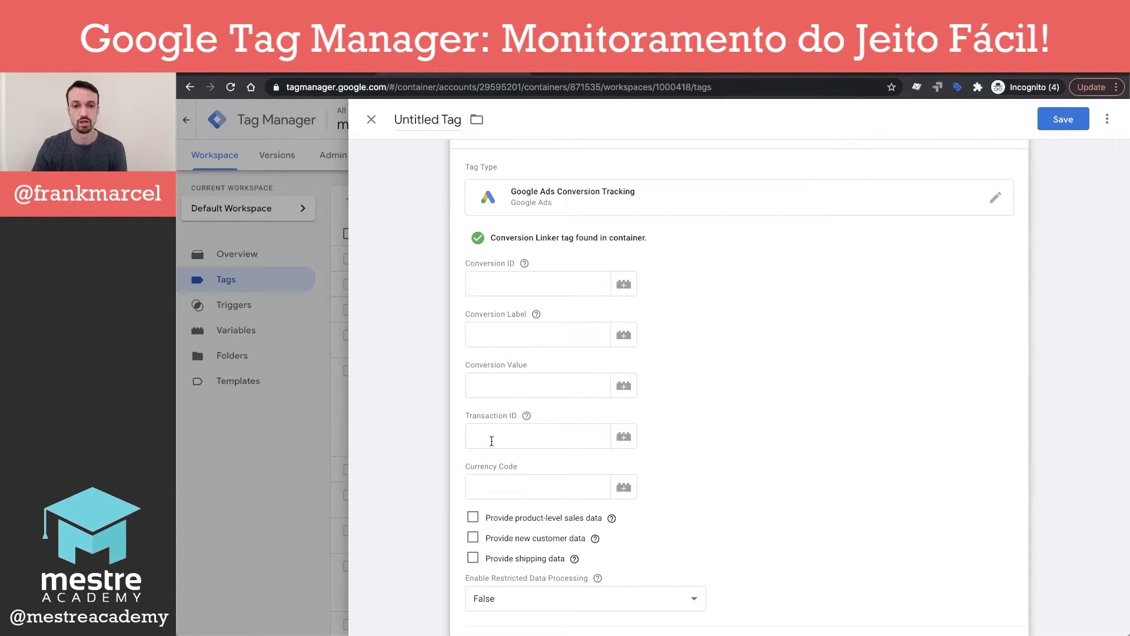
scroll(491, 441, "down", 2)
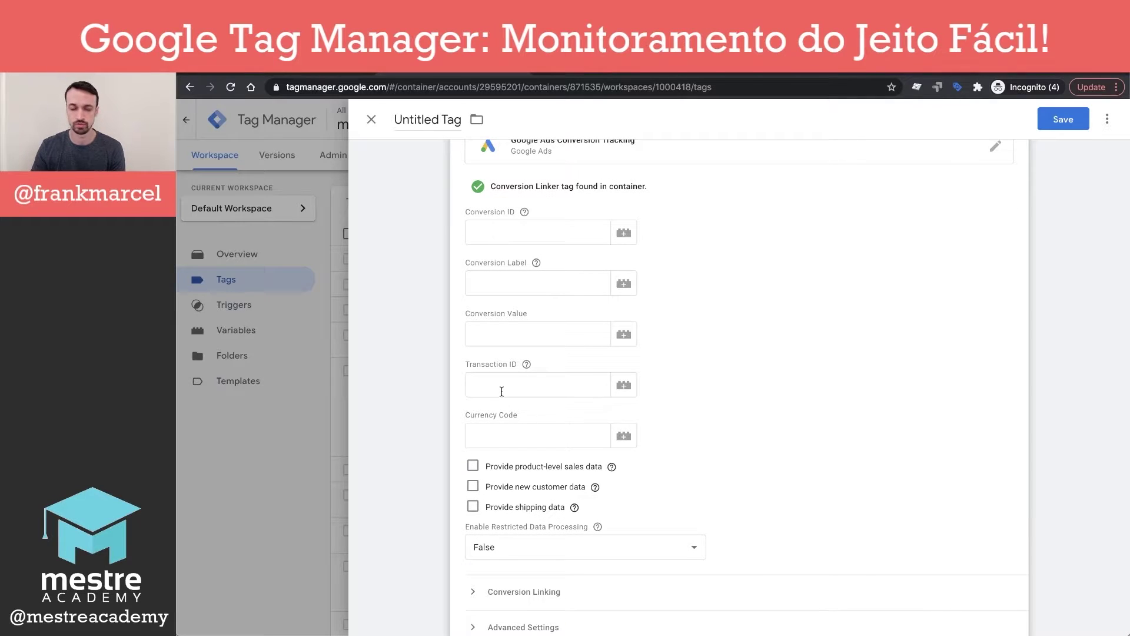
scroll(501, 388, "down", 1)
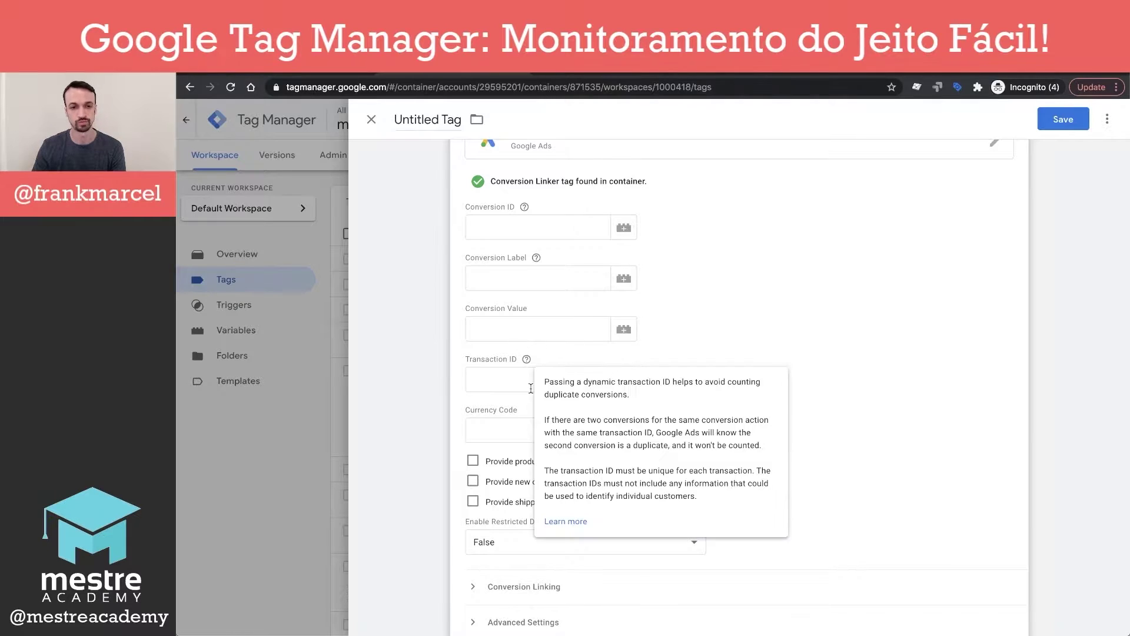
scroll(700, 359, "down", 3)
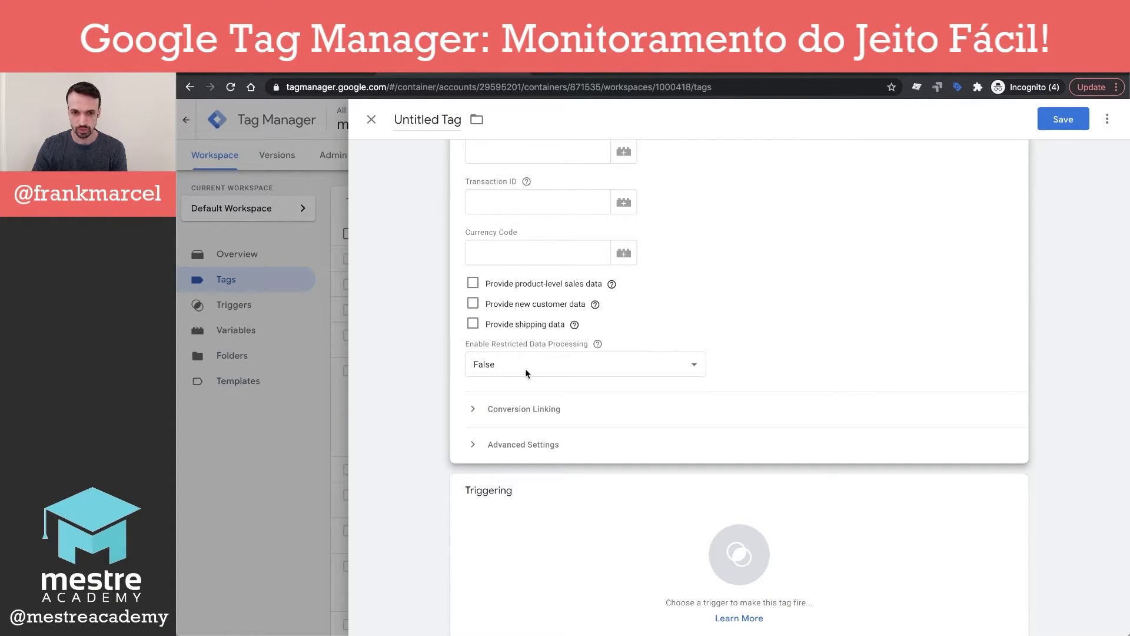
scroll(694, 406, "up", 1)
scroll(694, 407, "up", 5)
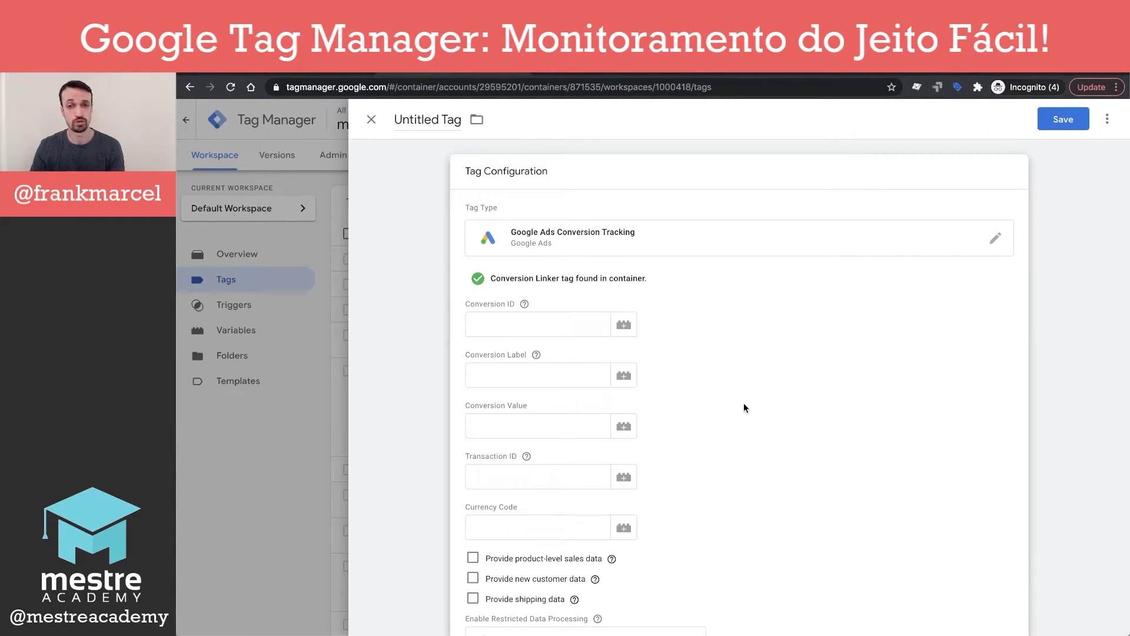
scroll(744, 403, "down", 5)
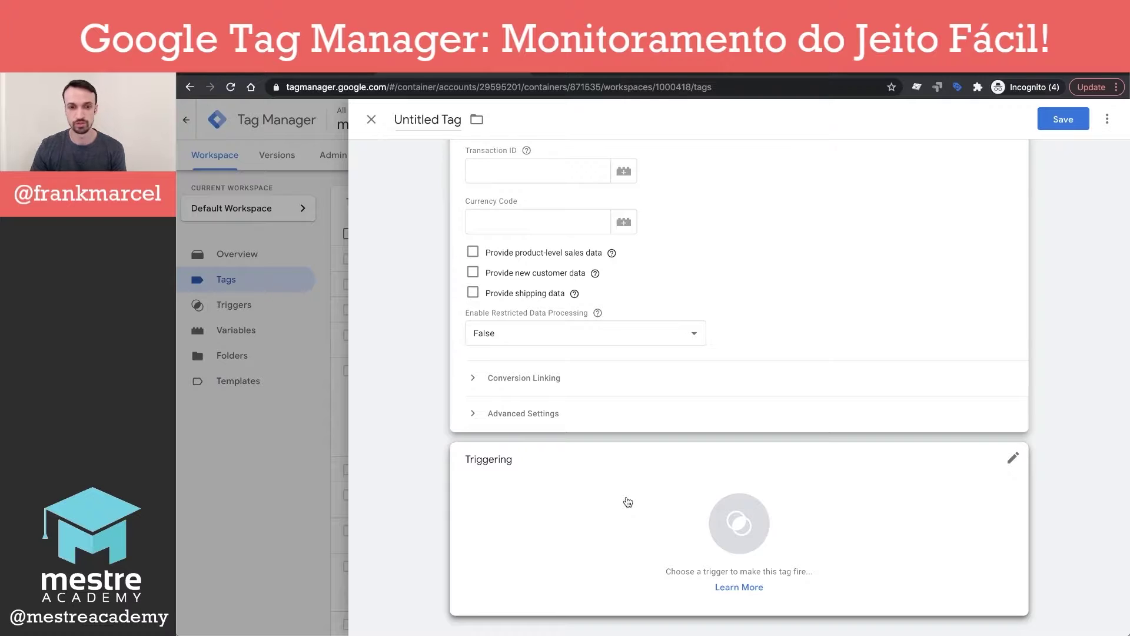
scroll(676, 502, "up", 5)
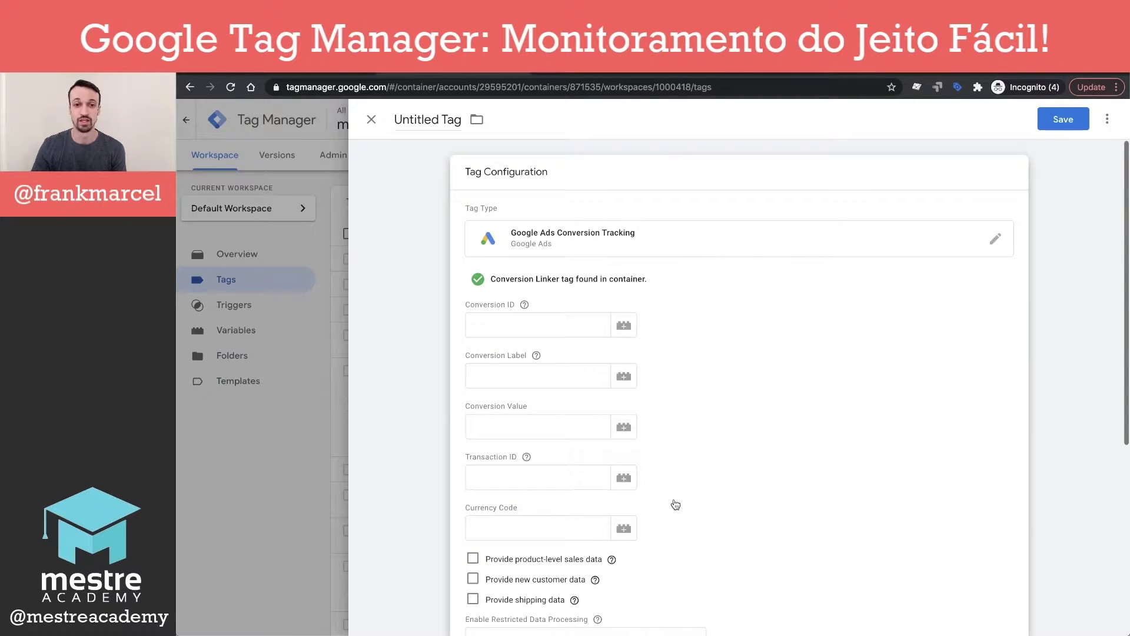
- Browse the available tag types for the untitled tag, including the third-party vendor templates and the custom types
left_click(649, 255)
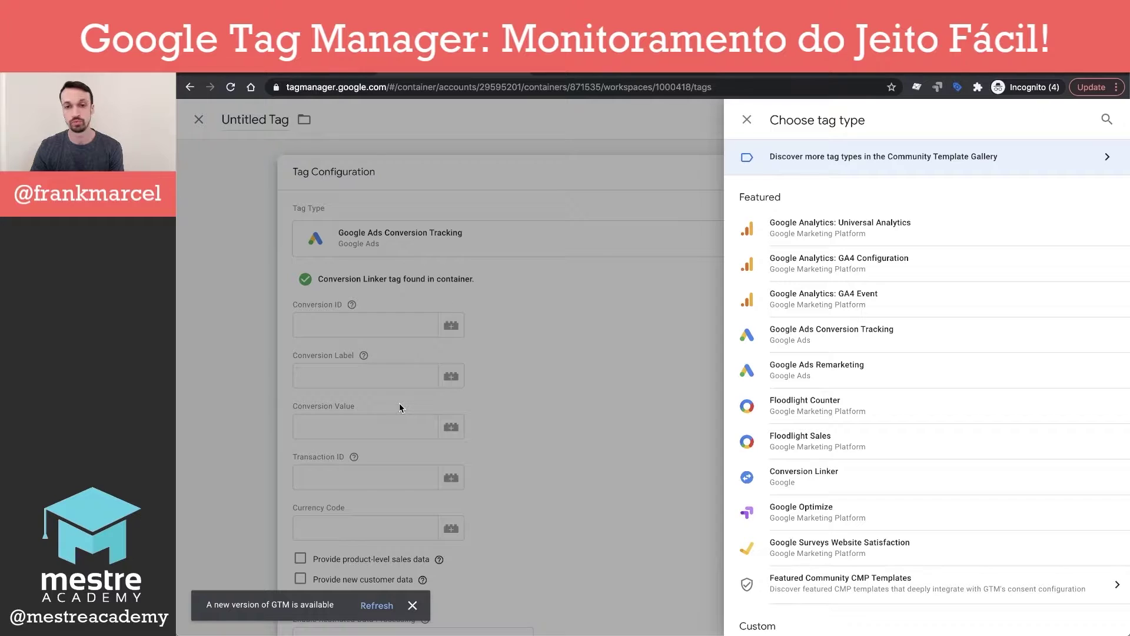
scroll(869, 623, "down", 10)
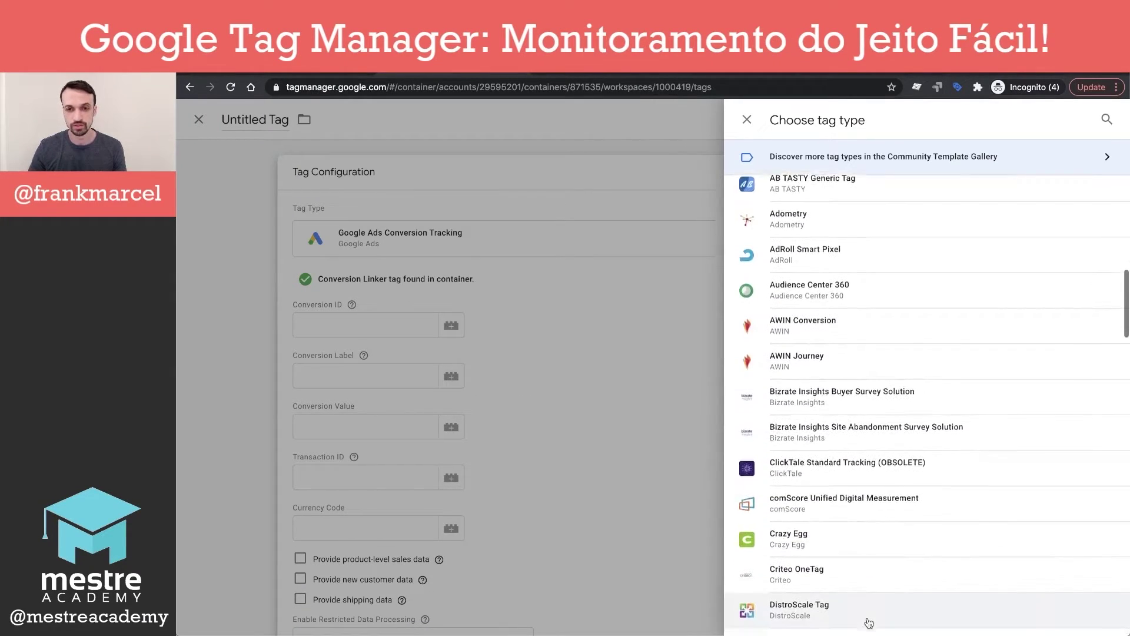
scroll(869, 618, "up", 3)
scroll(823, 404, "down", 3)
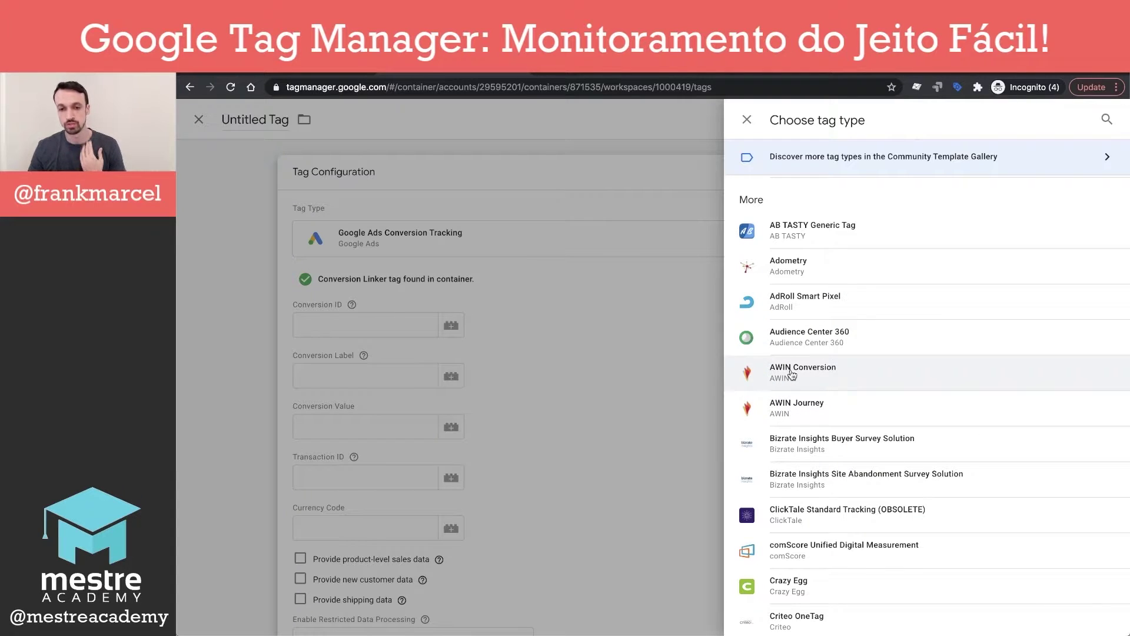
scroll(821, 489, "down", 3)
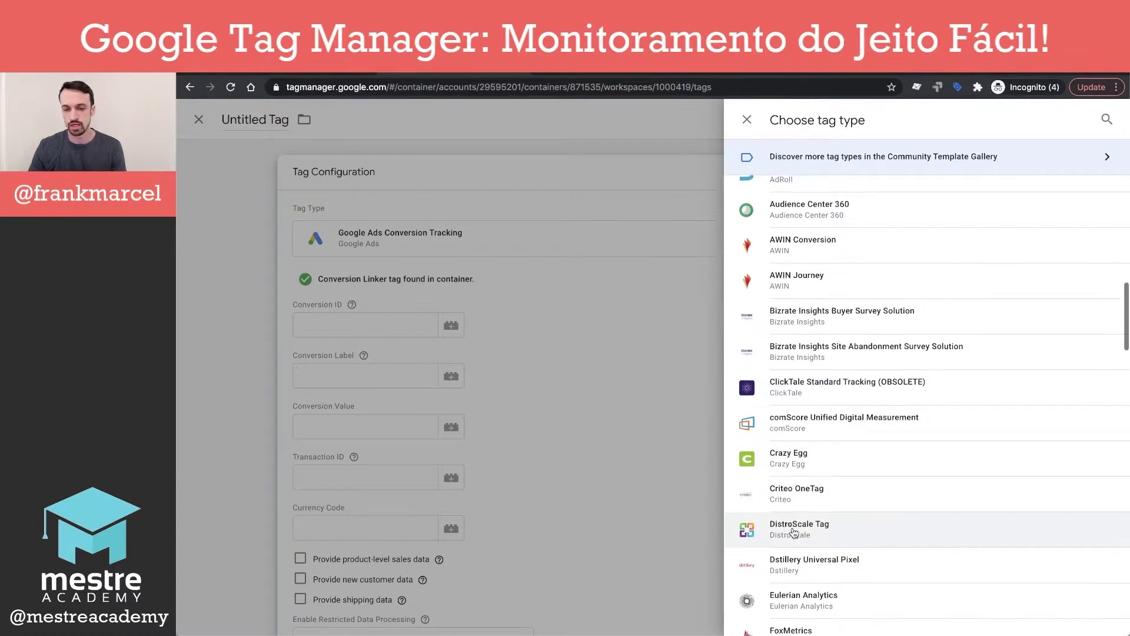
scroll(794, 533, "down", 7)
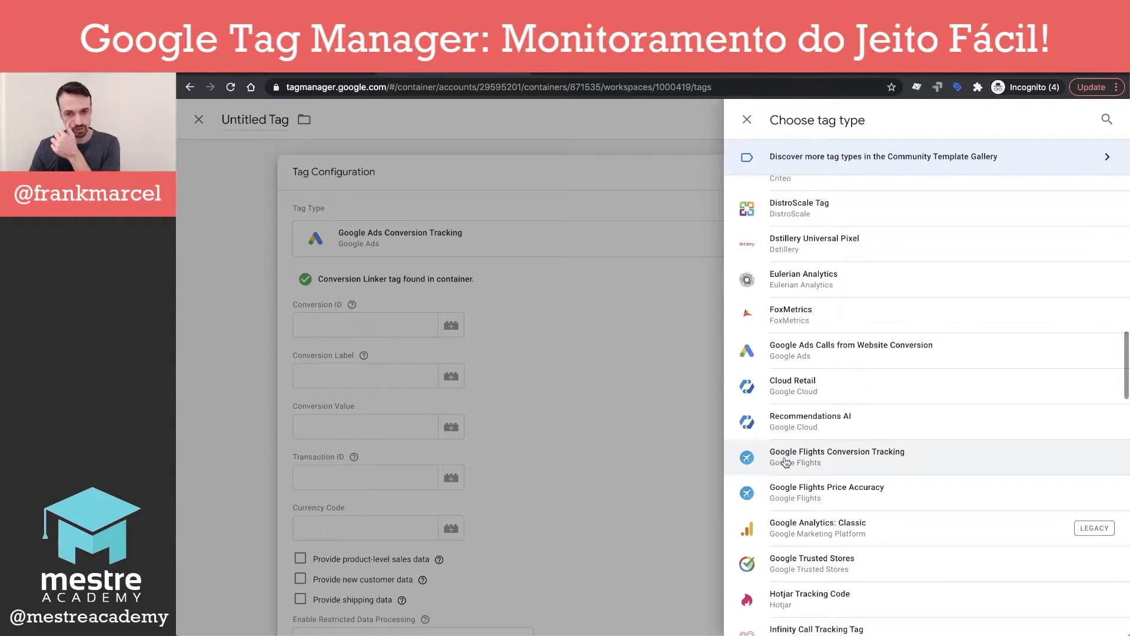
scroll(823, 494, "down", 7)
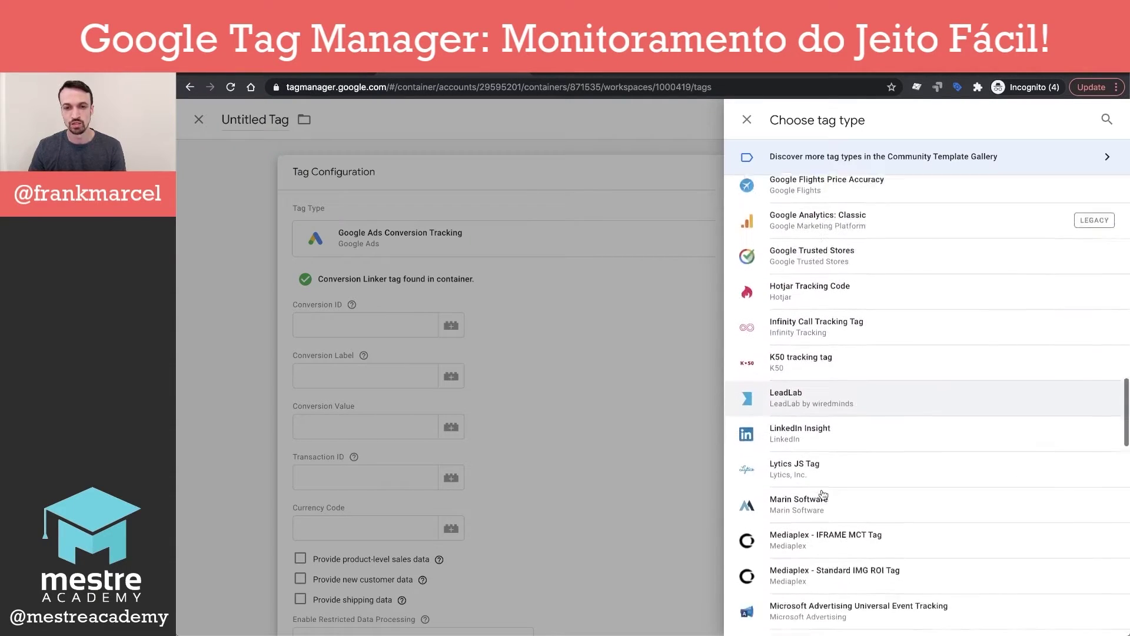
scroll(823, 495, "down", 4)
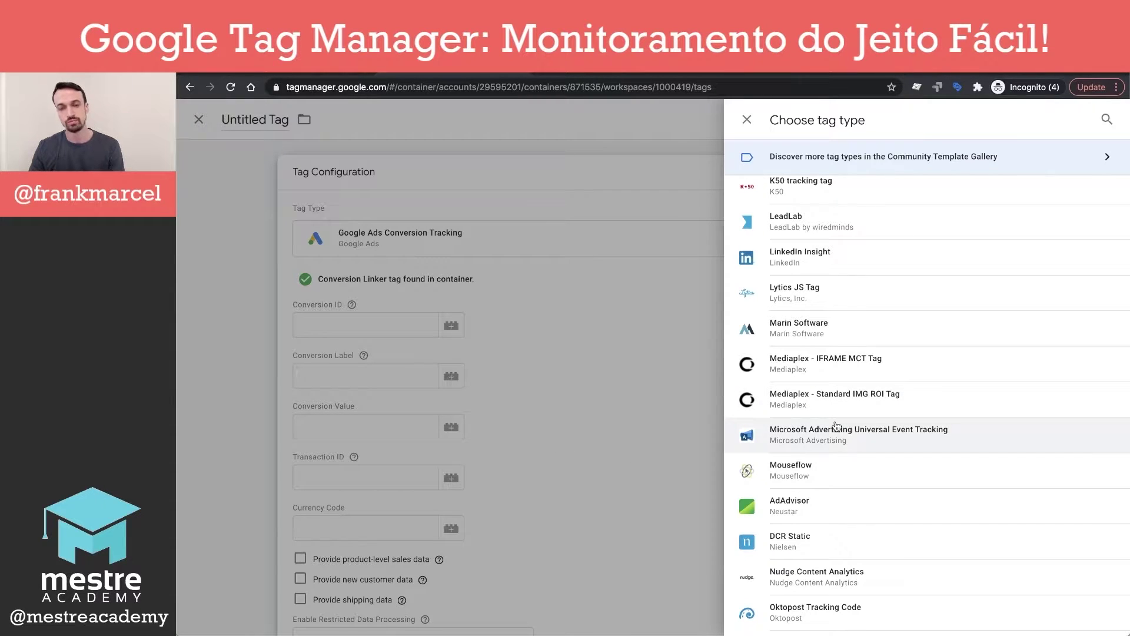
scroll(837, 425, "up", 15)
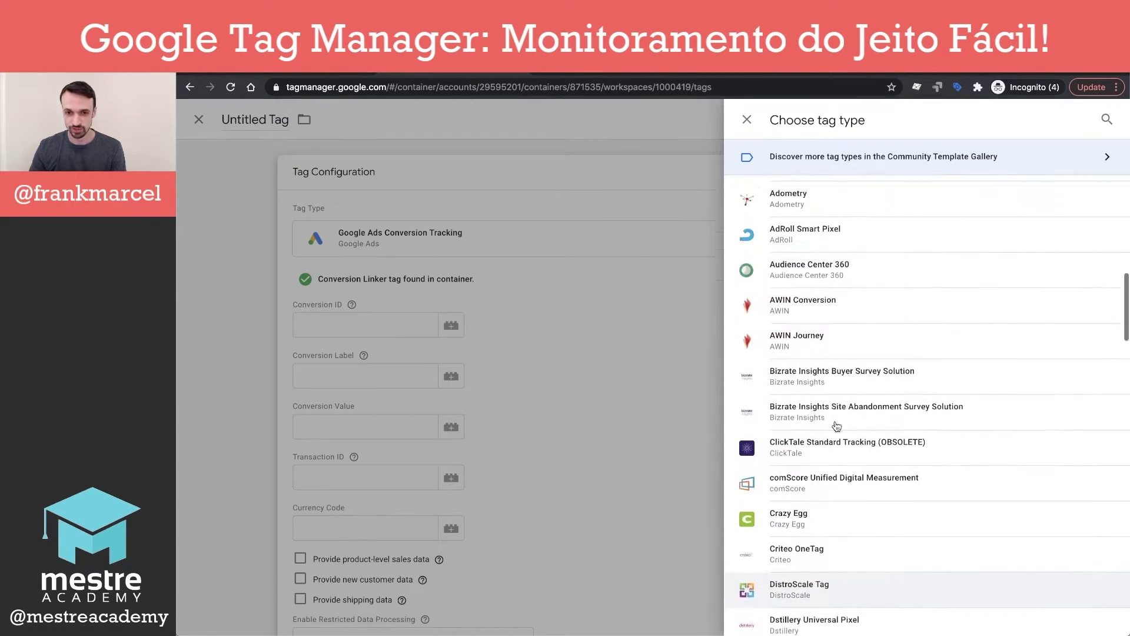
scroll(836, 426, "up", 7)
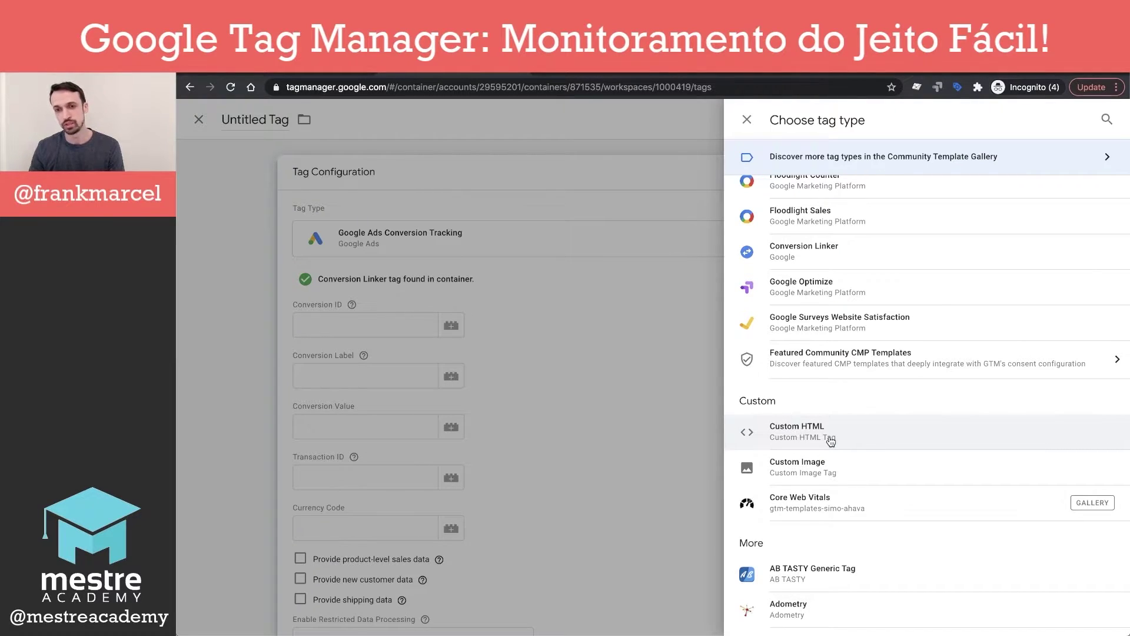
- Search the tag types for "facebook" and clear the search
left_click(1107, 120)
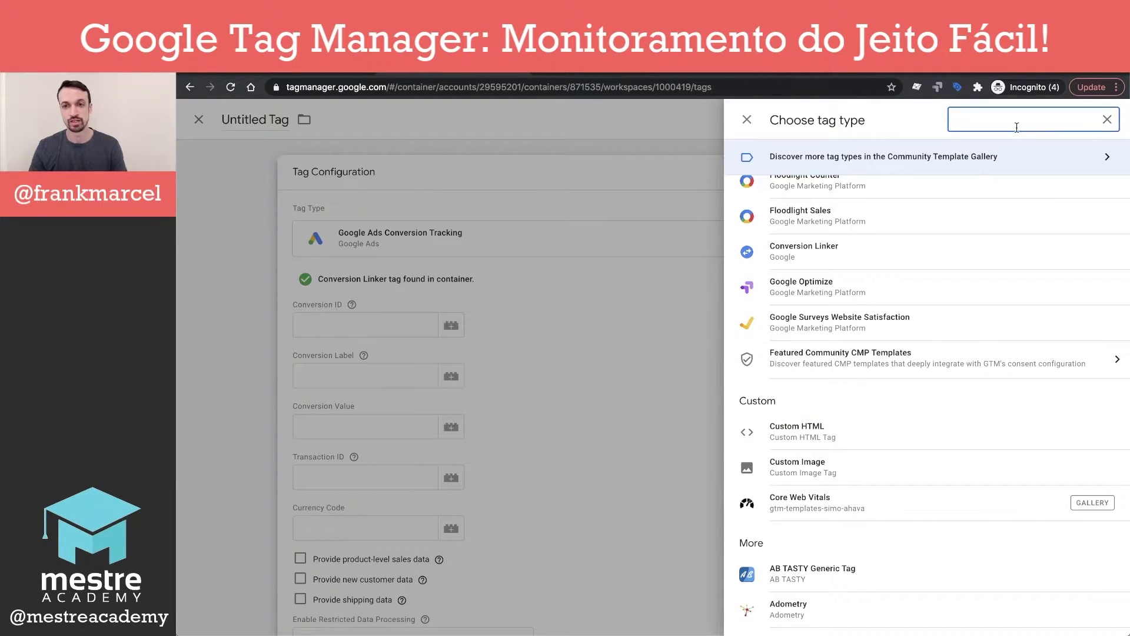
type("facebook")
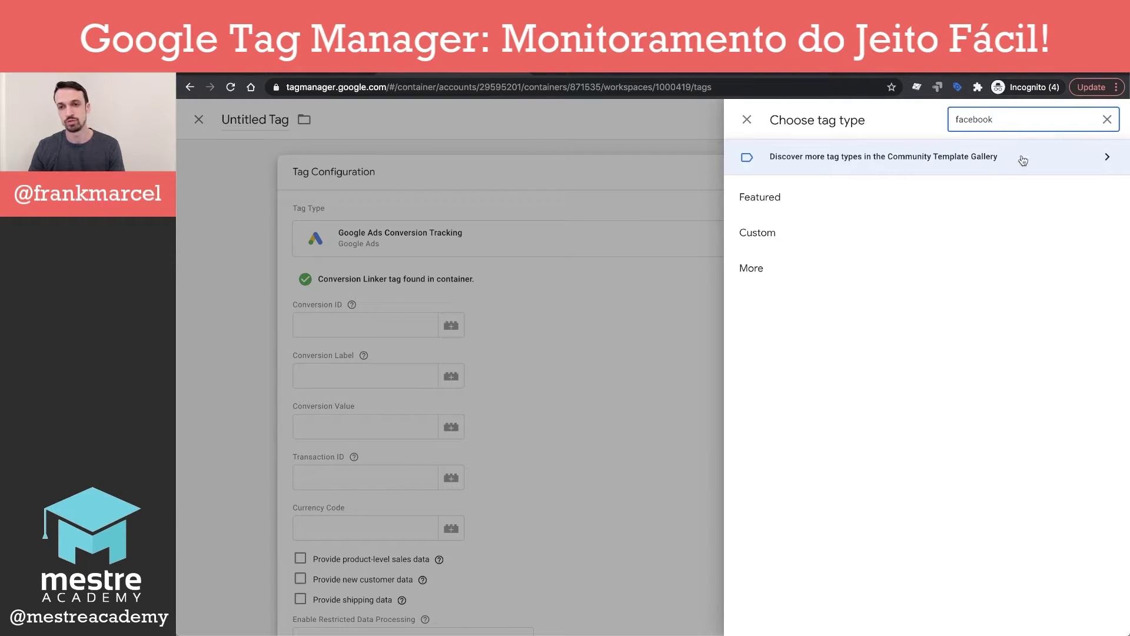
left_click(1106, 119)
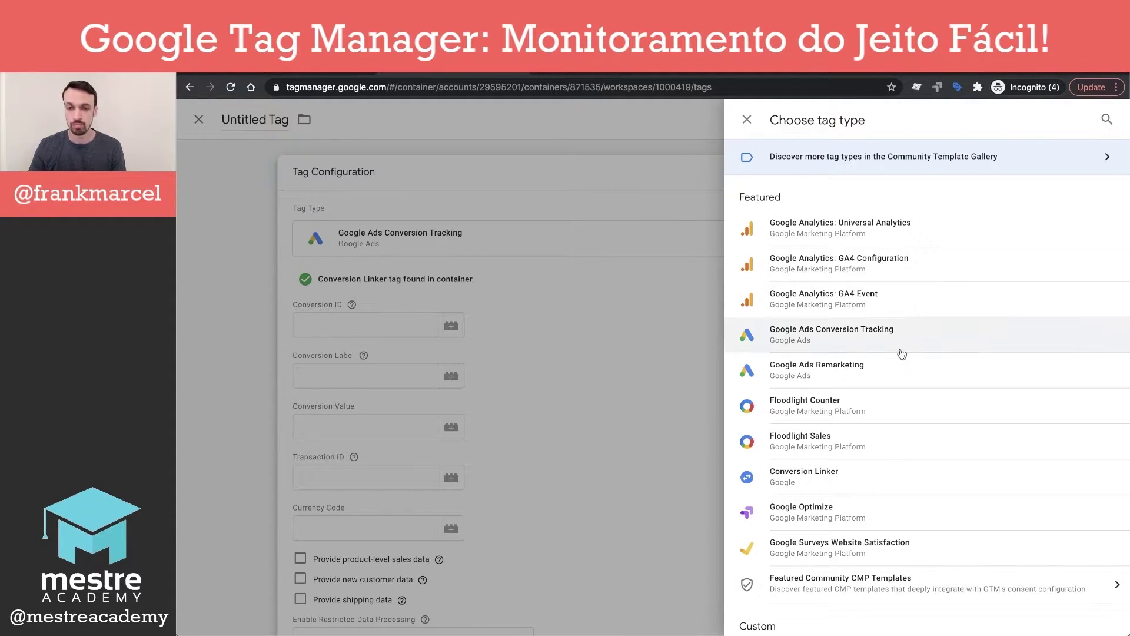
- Change the tag's type to Custom HTML and review its HTML code area and triggering section
scroll(901, 353, "down", 5)
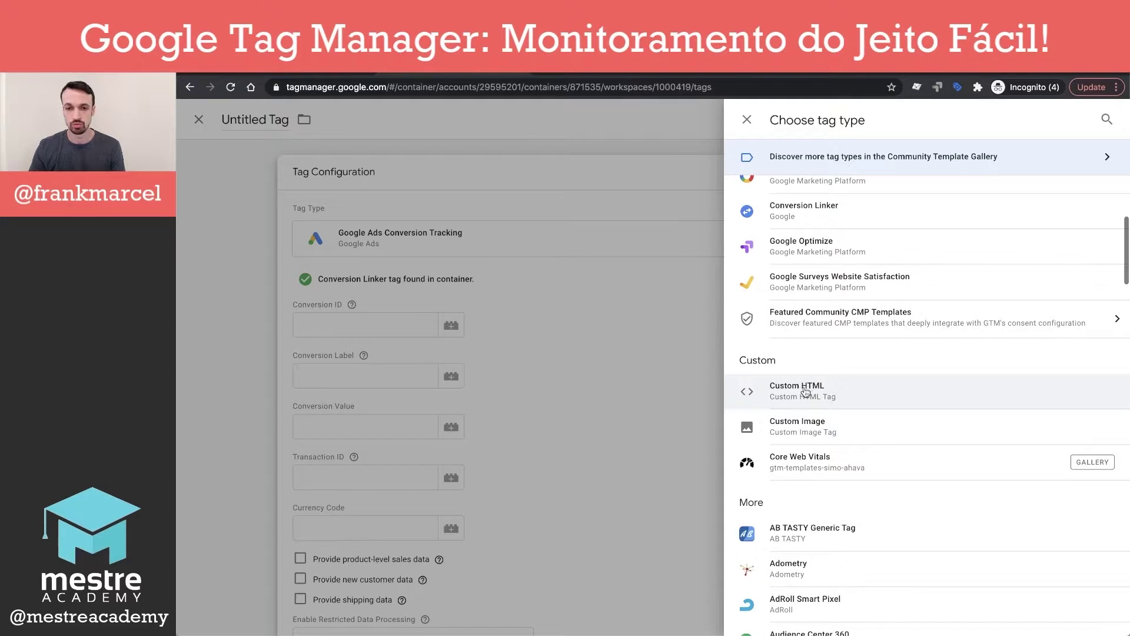
left_click(810, 390)
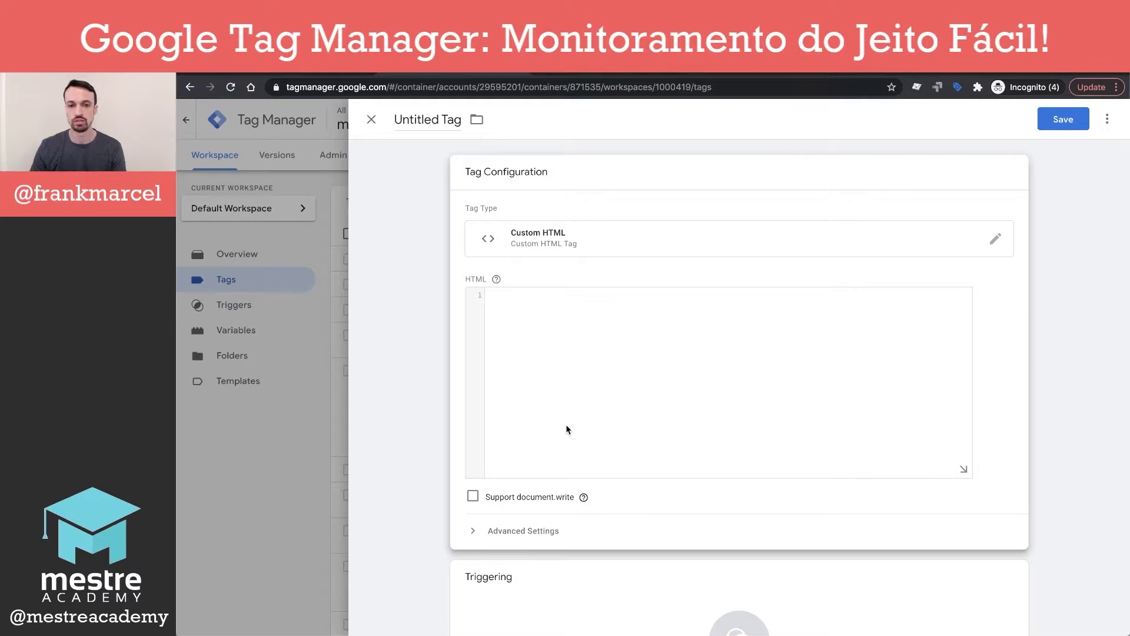
scroll(569, 438, "down", 2)
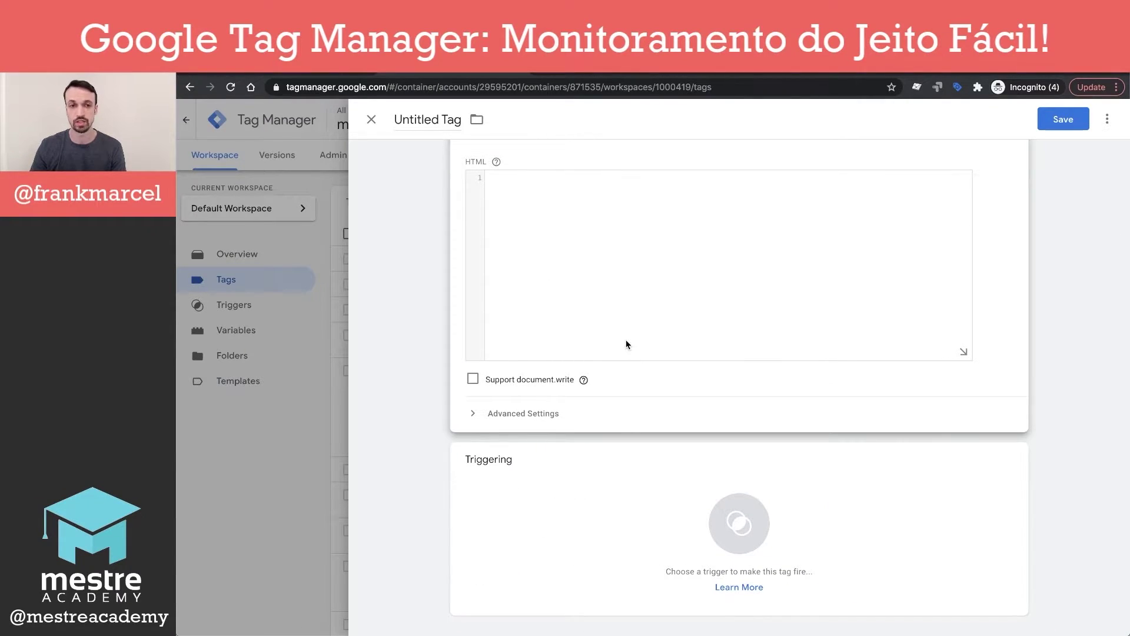
scroll(628, 280, "up", 2)
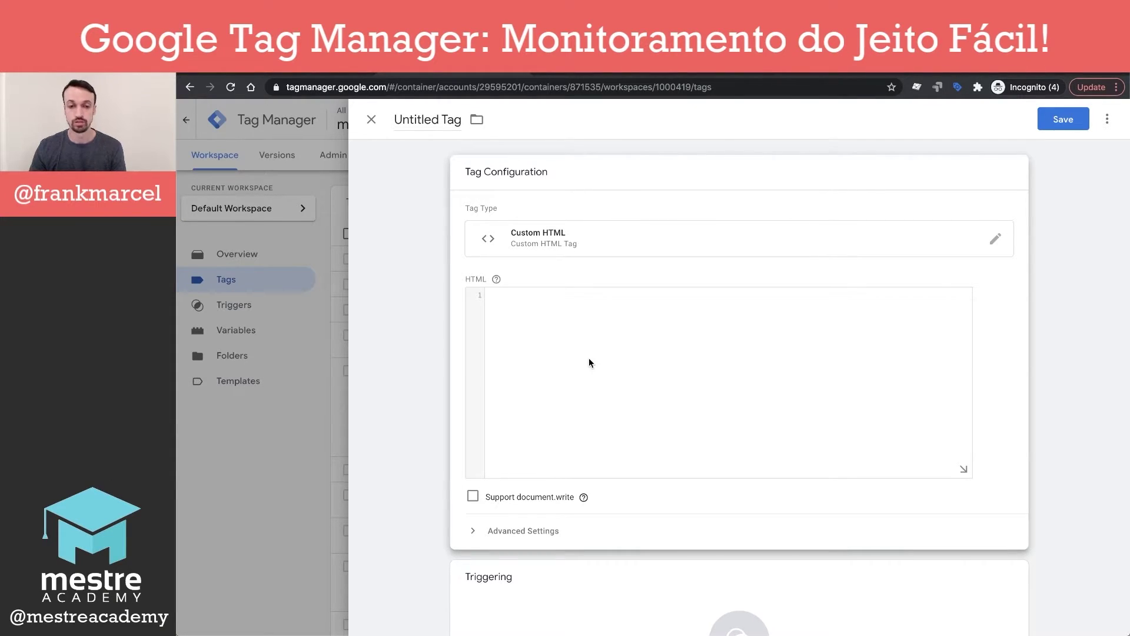
scroll(581, 408, "down", 2)
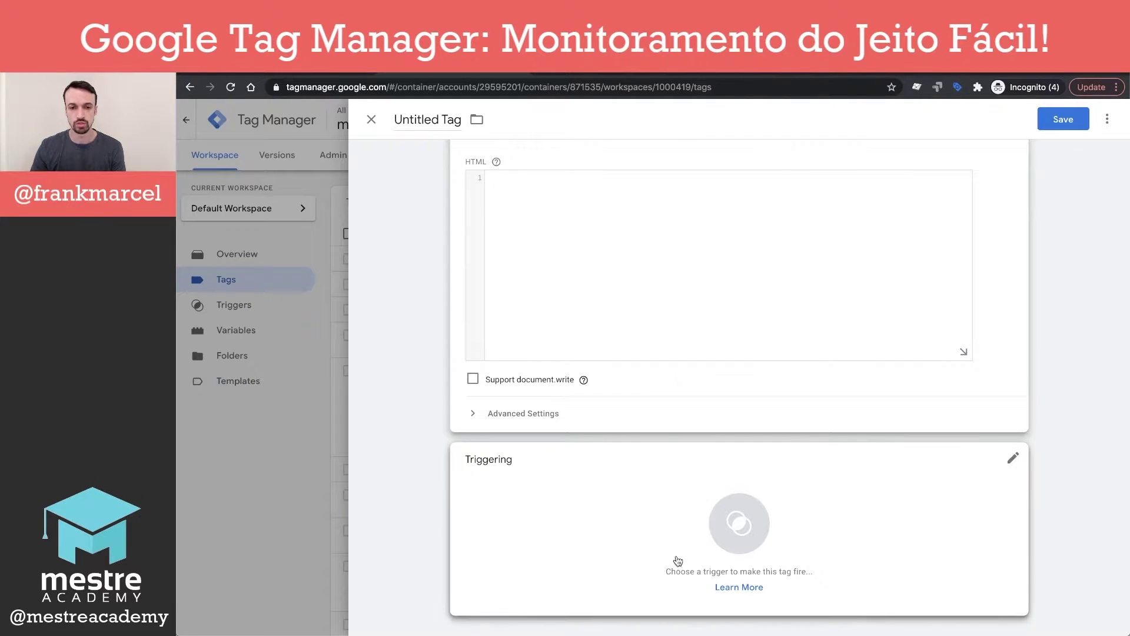
scroll(588, 199, "up", 1)
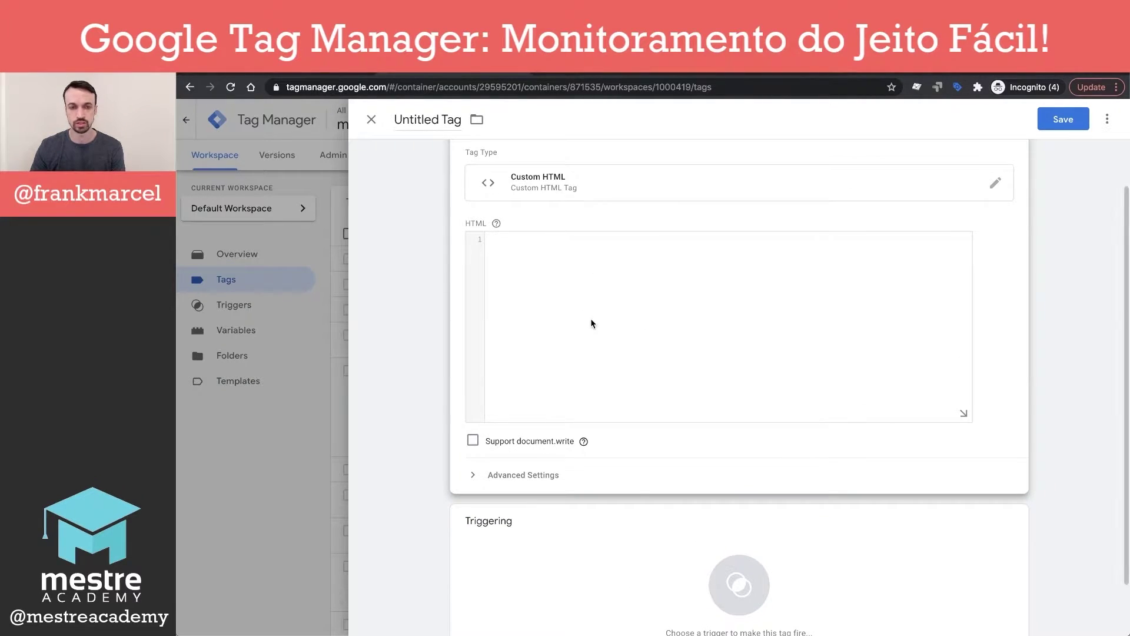
scroll(695, 425, "down", 1)
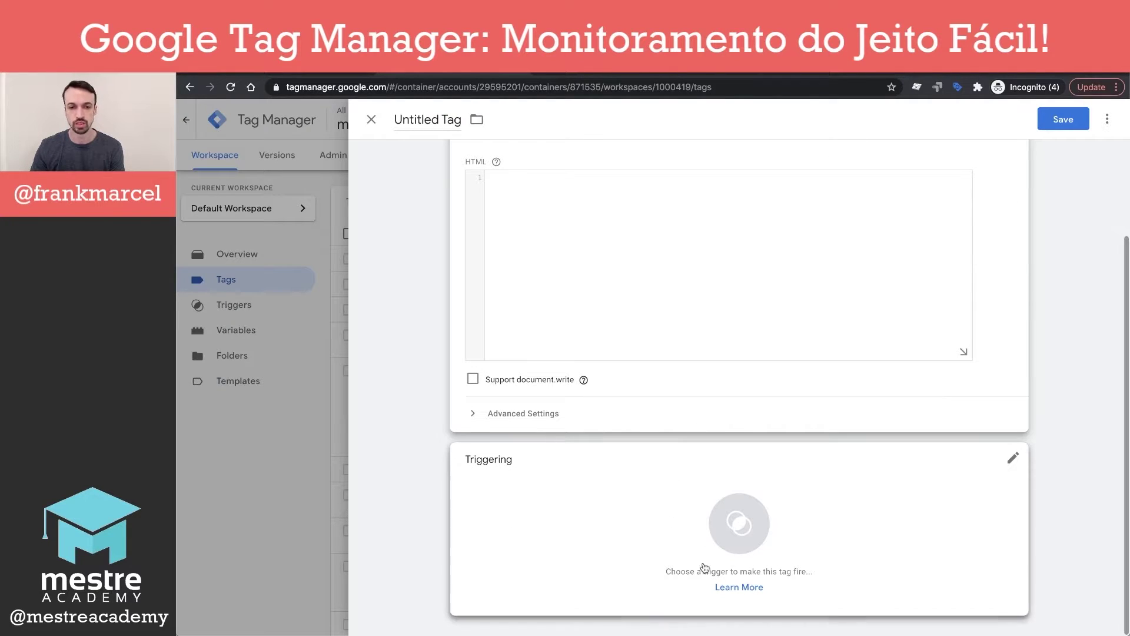
- Check the triggers offered for the tag without choosing one, and discard the unsaved tag
left_click(727, 533)
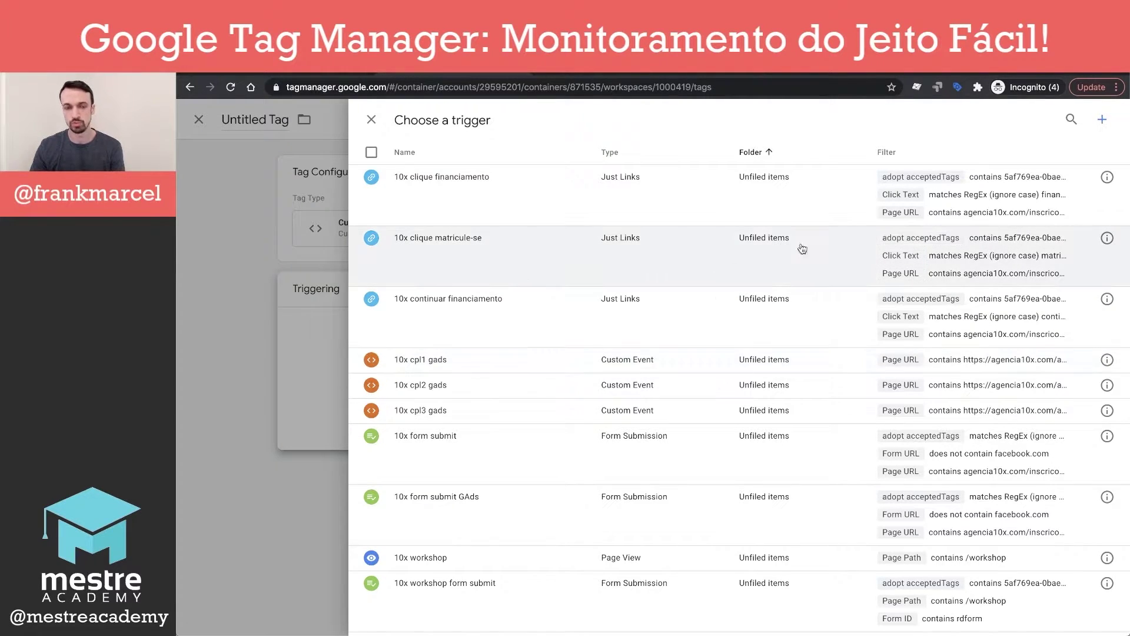
left_click(370, 121)
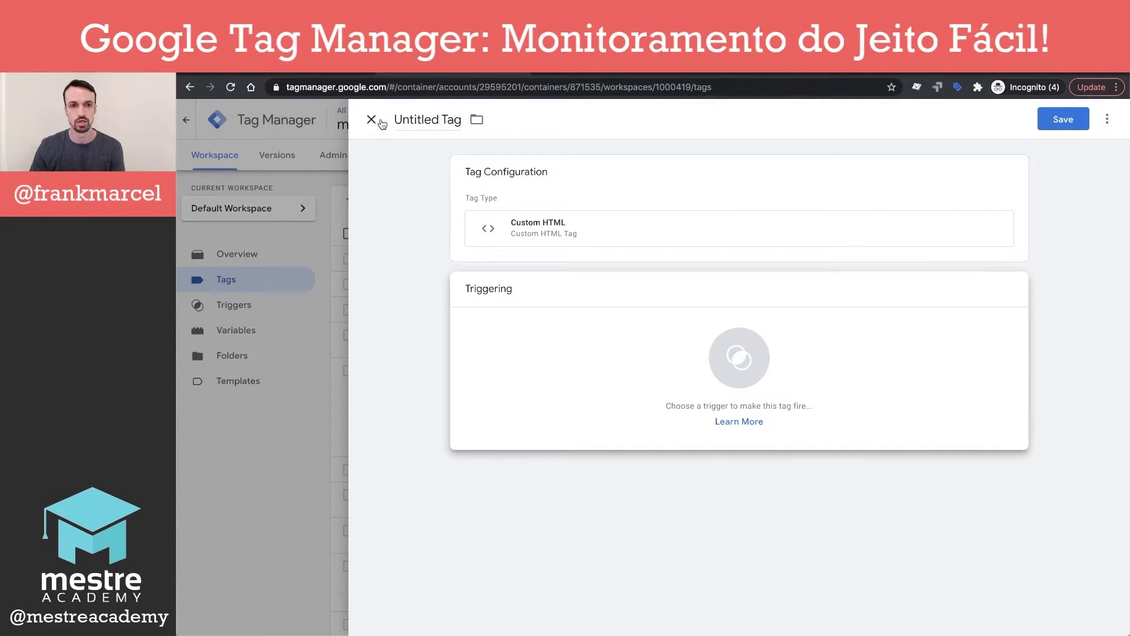
left_click(371, 119)
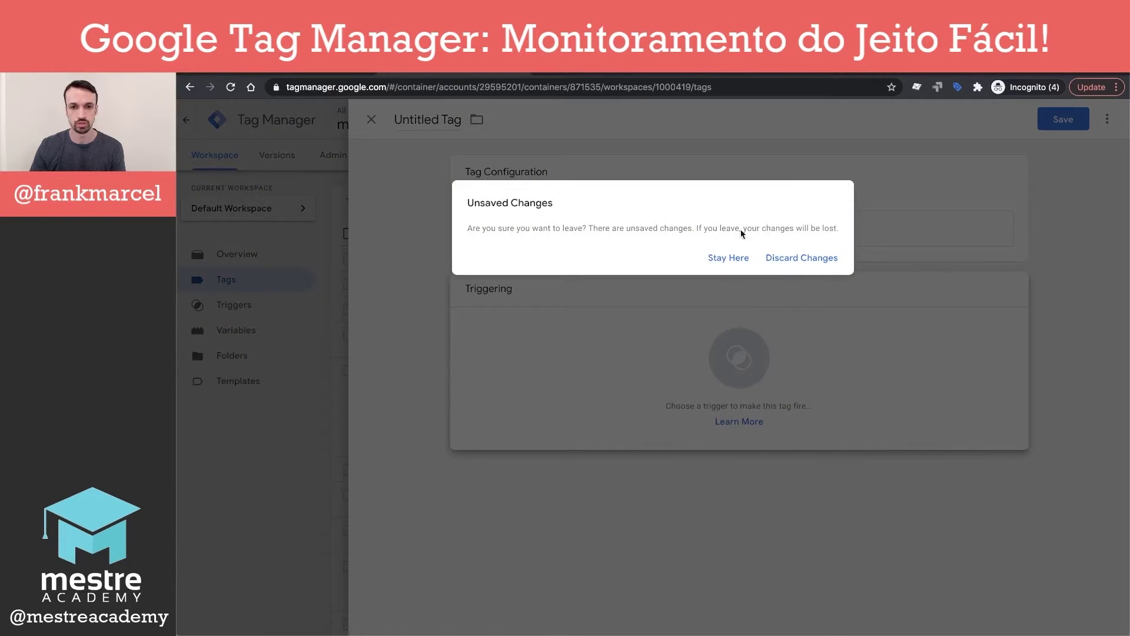
left_click(803, 256)
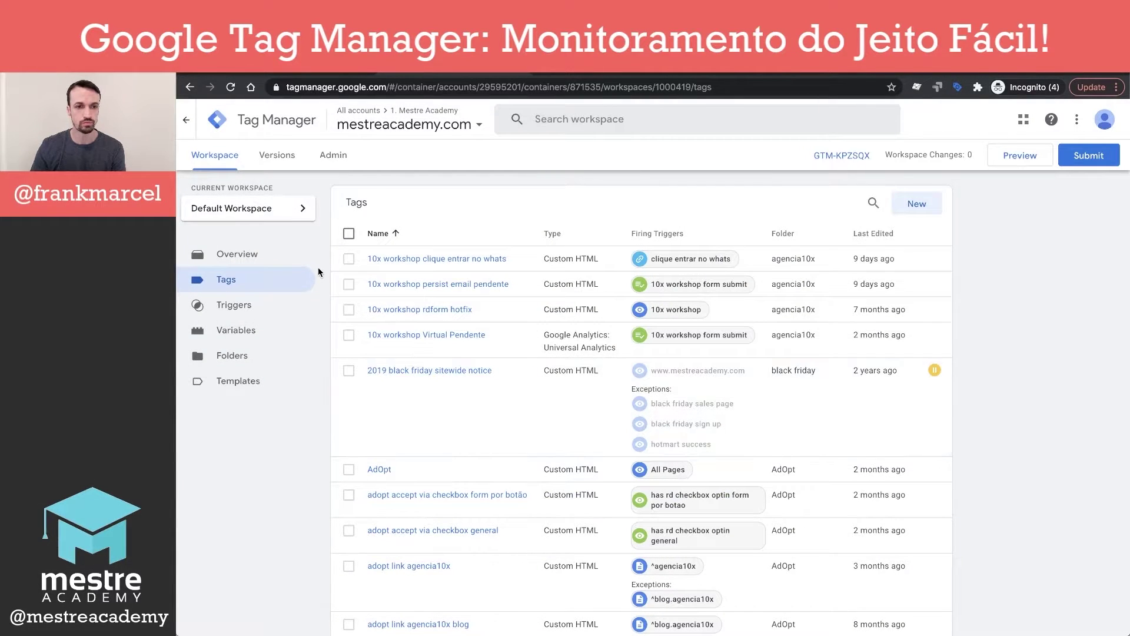
- Go to the container's triggers and look over the list with its event types, filters and tag counts
left_click(225, 306)
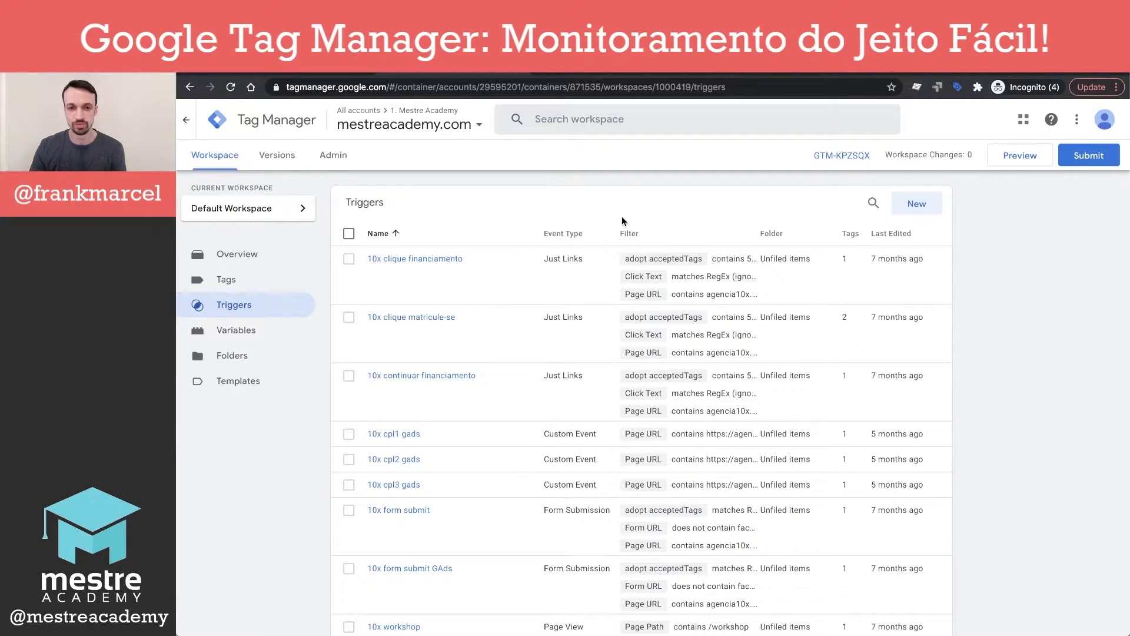
scroll(648, 493, "down", 8)
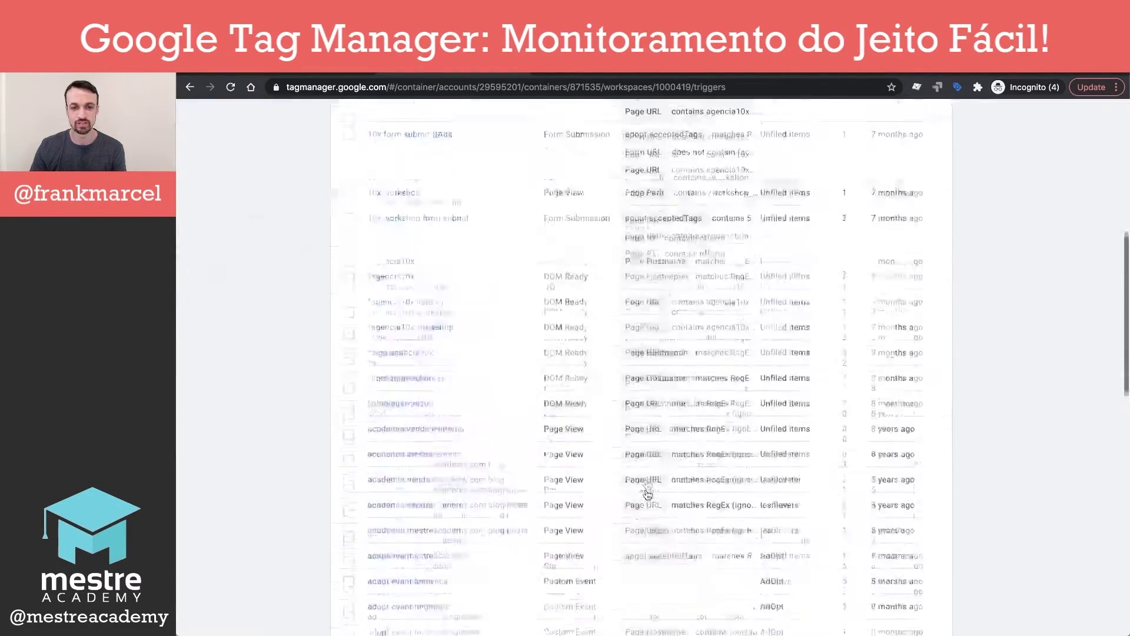
scroll(648, 493, "up", 10)
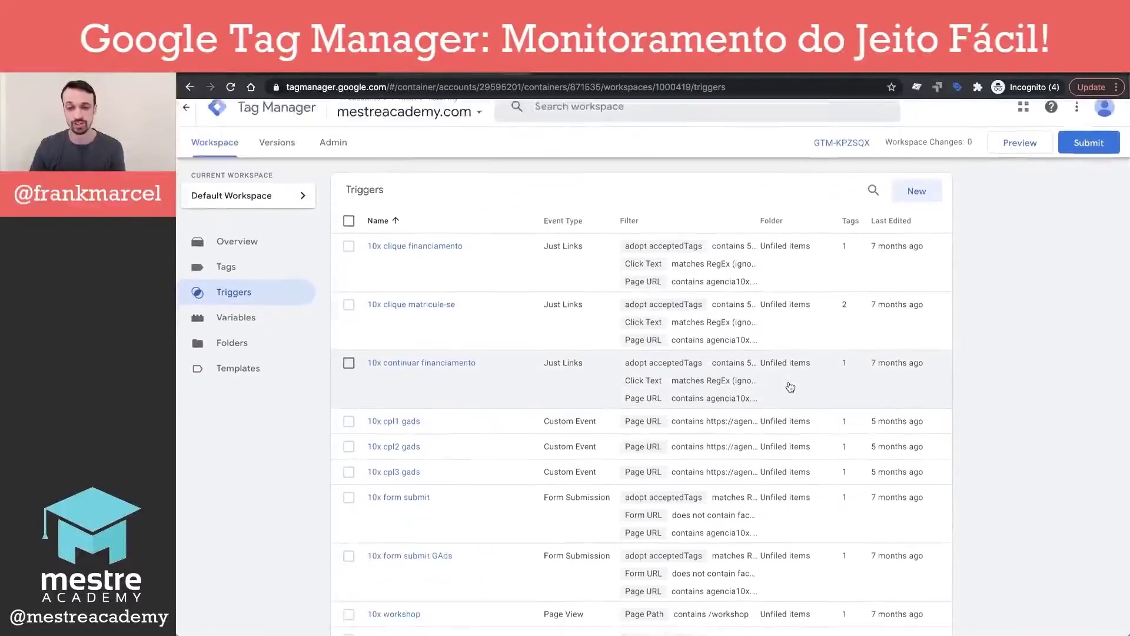
scroll(790, 387, "down", 15)
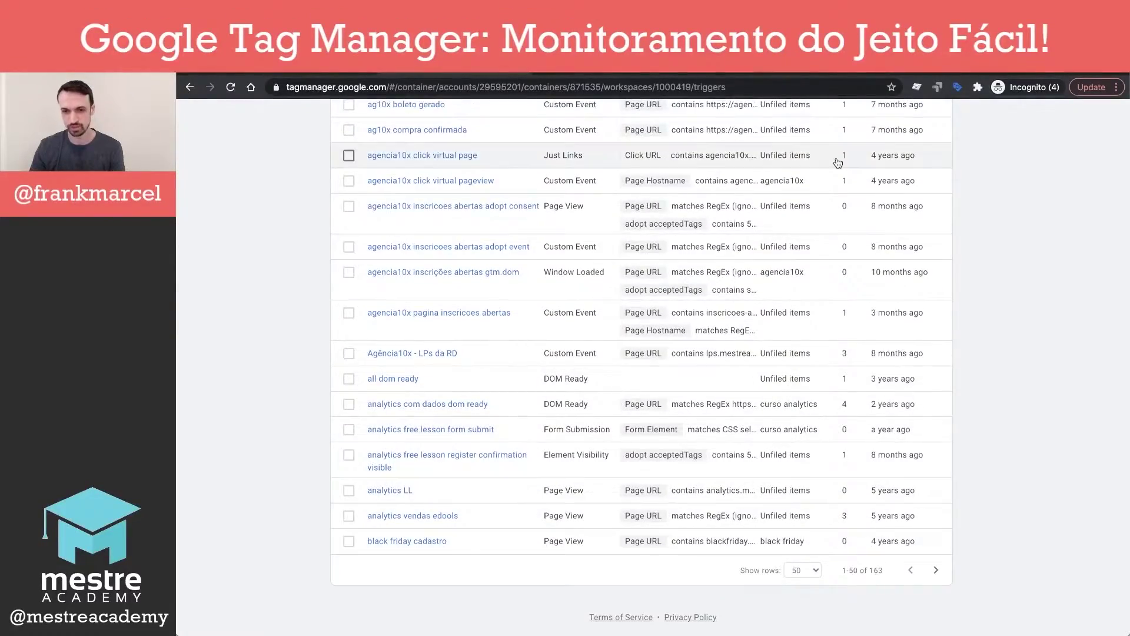
scroll(838, 163, "up", 15)
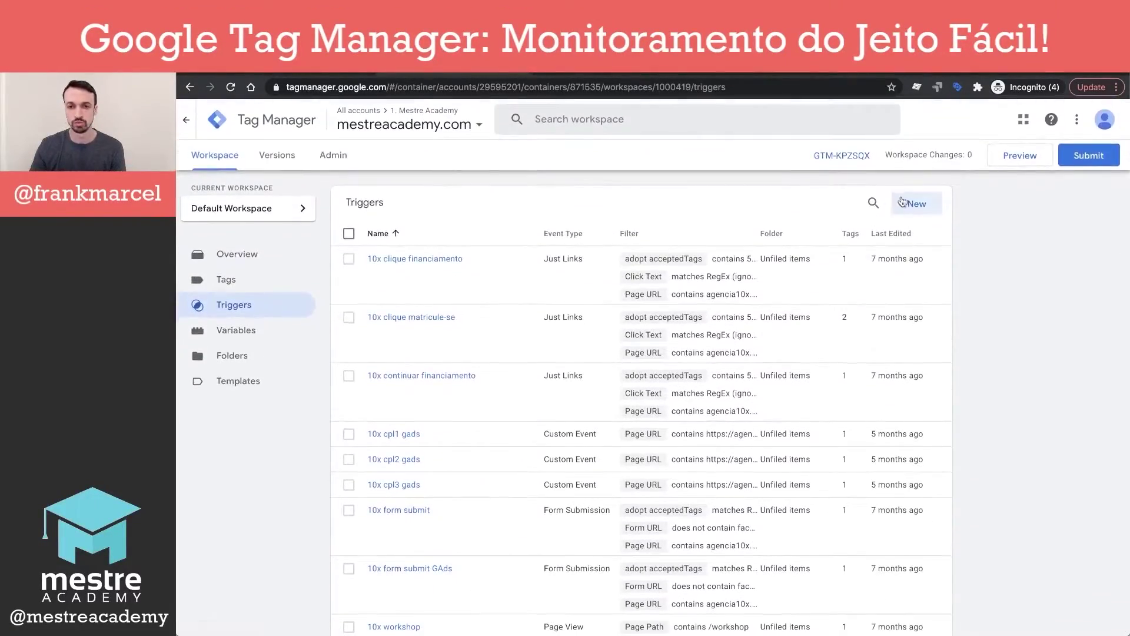
- Create a new trigger of type Page View
left_click(913, 206)
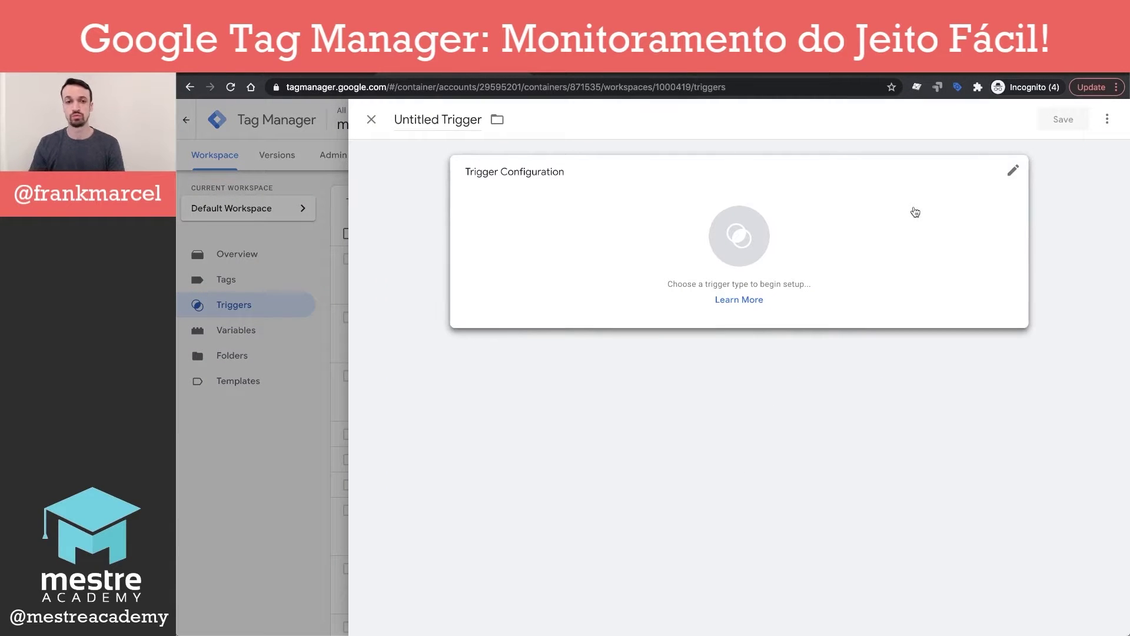
left_click(745, 223)
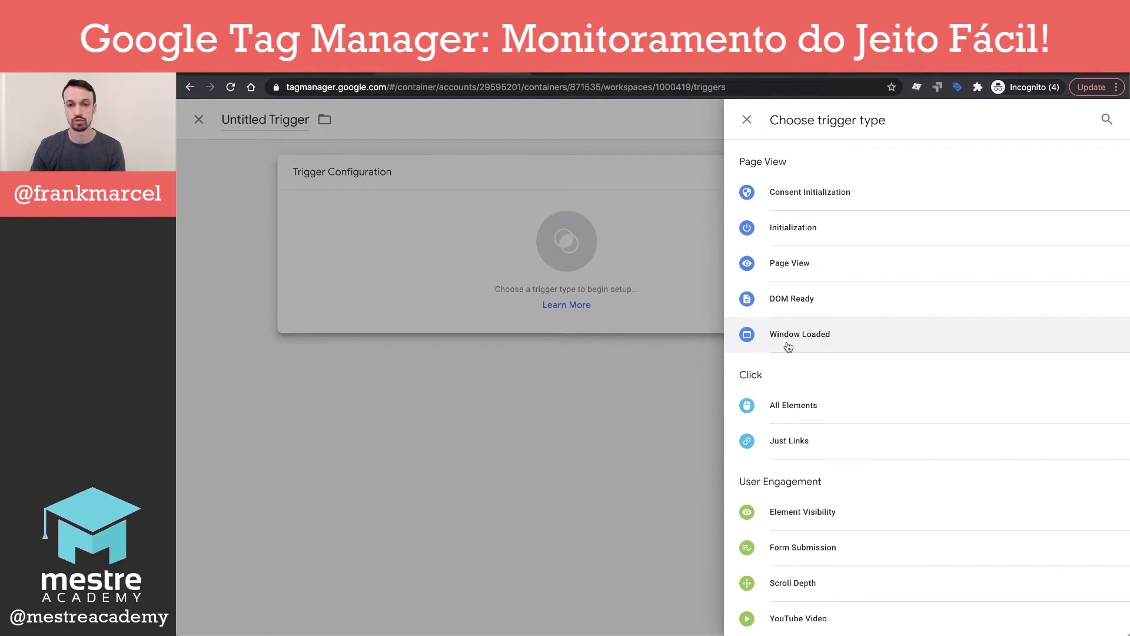
left_click(793, 263)
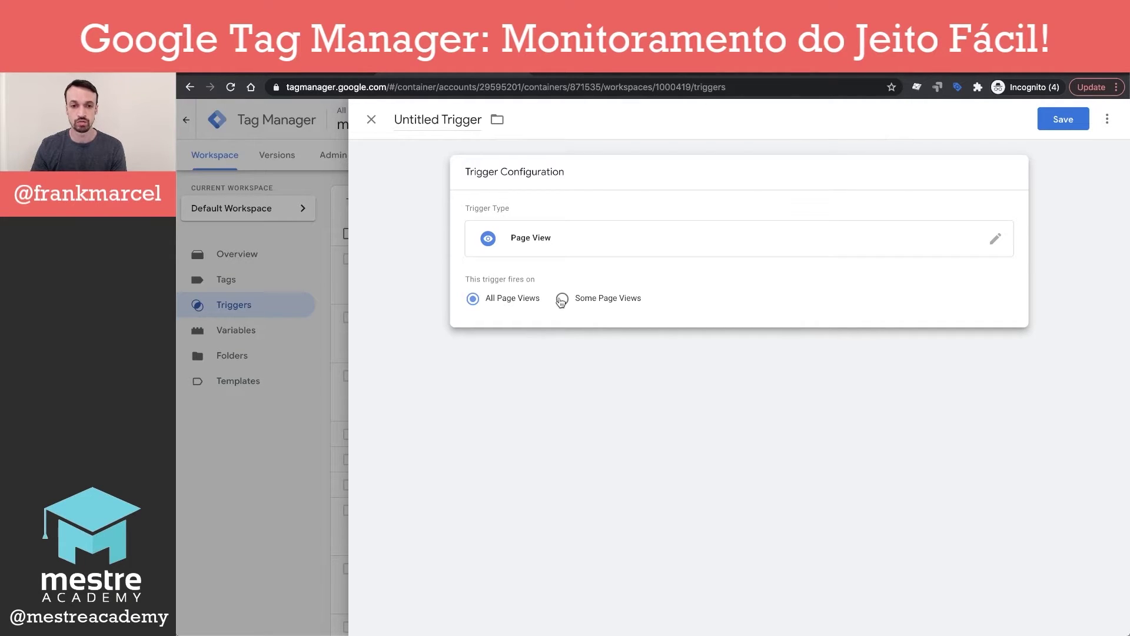
- Set the trigger to fire only on some page views where Page Path contains /obrigado
left_click(591, 301)
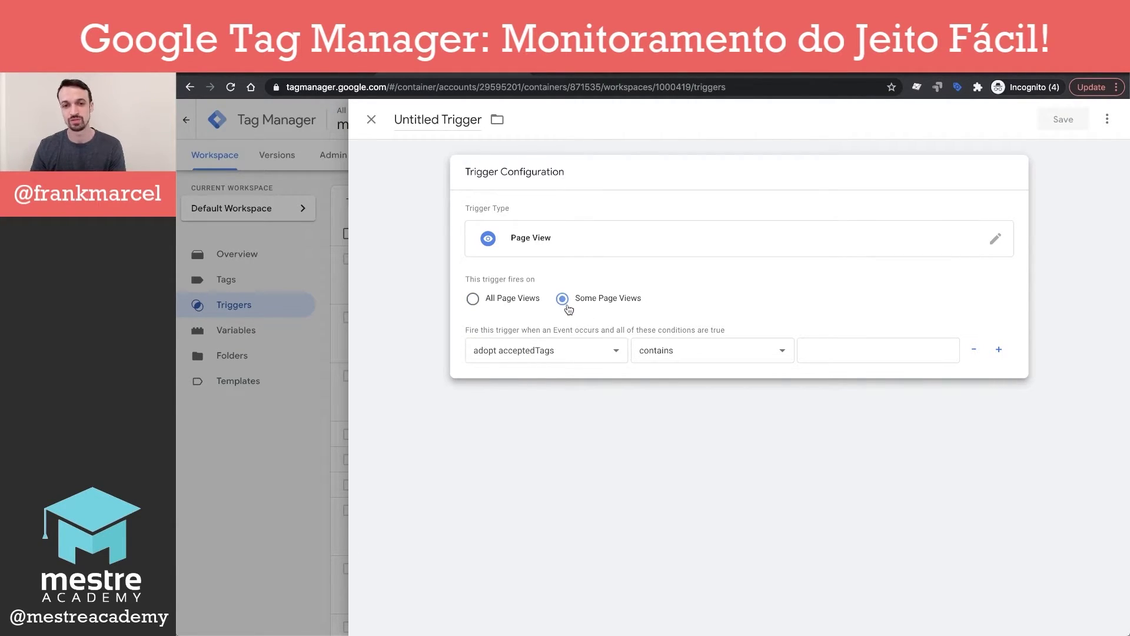
left_click(524, 354)
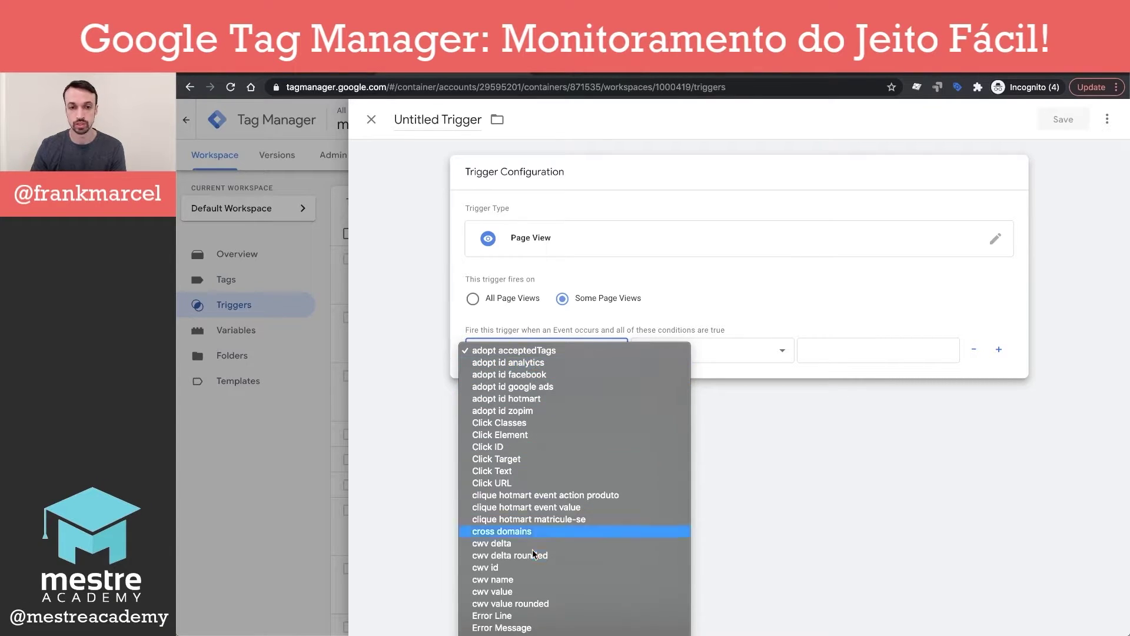
scroll(532, 550, "down", 10)
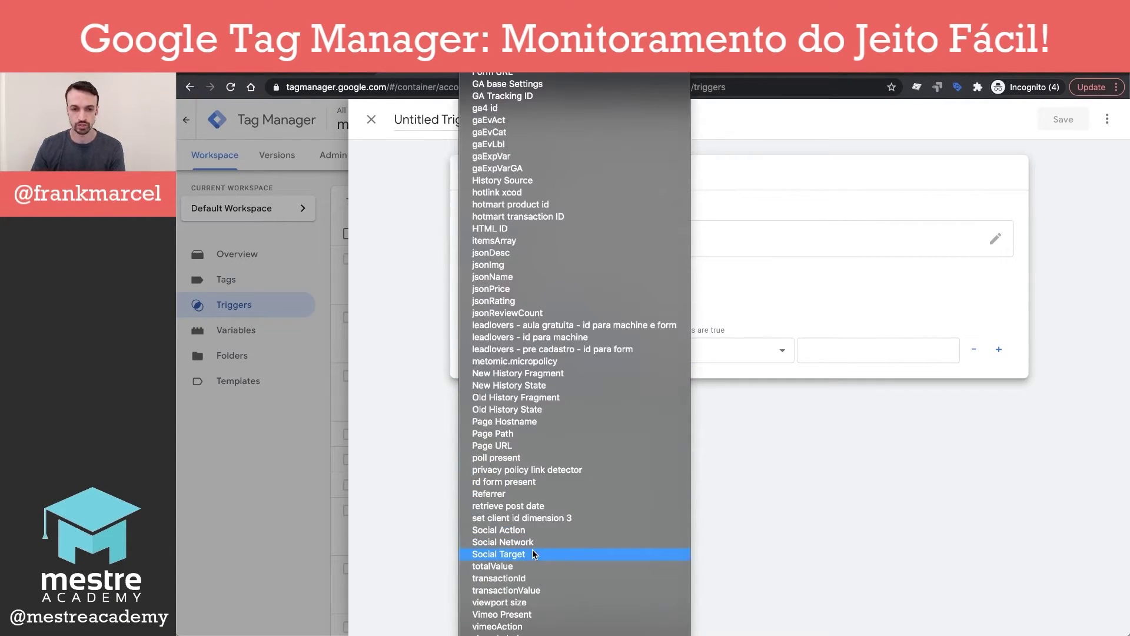
left_click(505, 434)
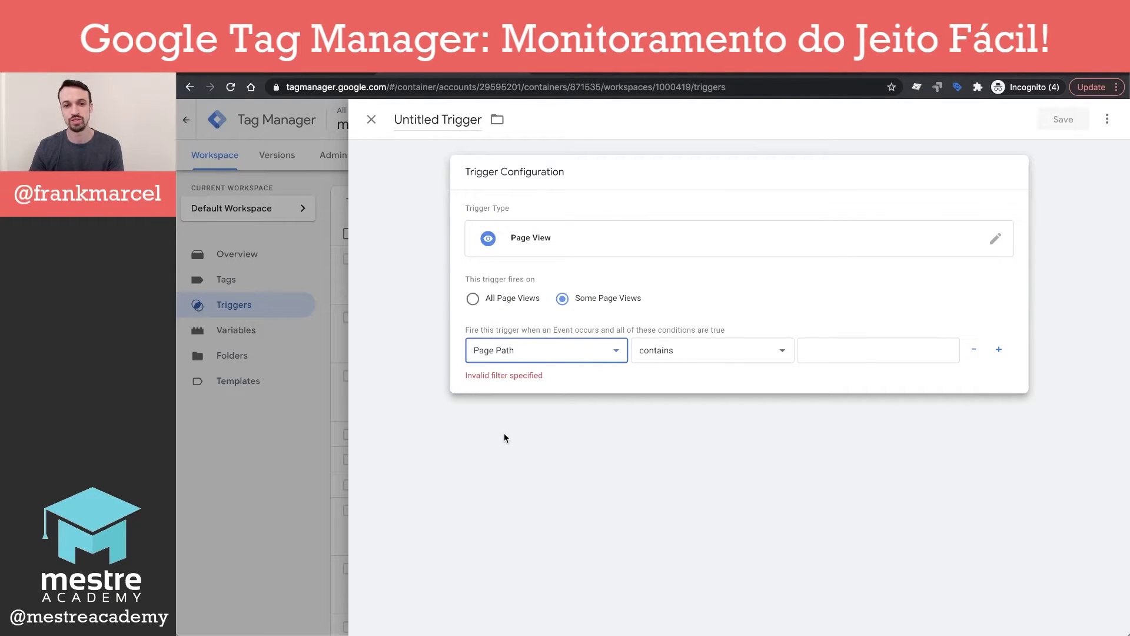
left_click(695, 353)
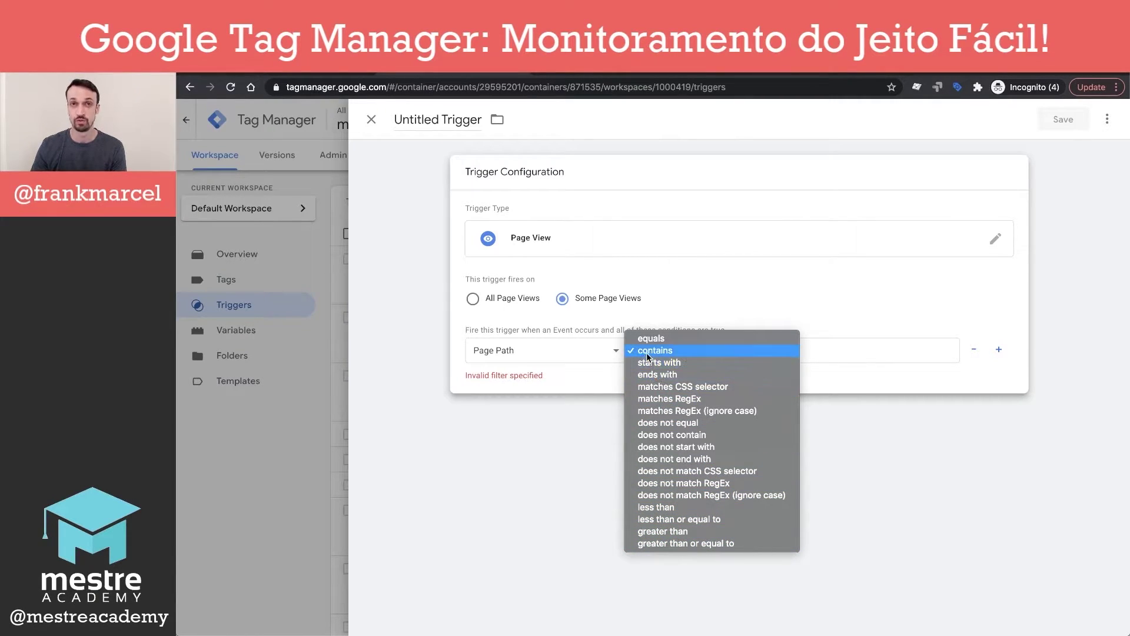
left_click(858, 282)
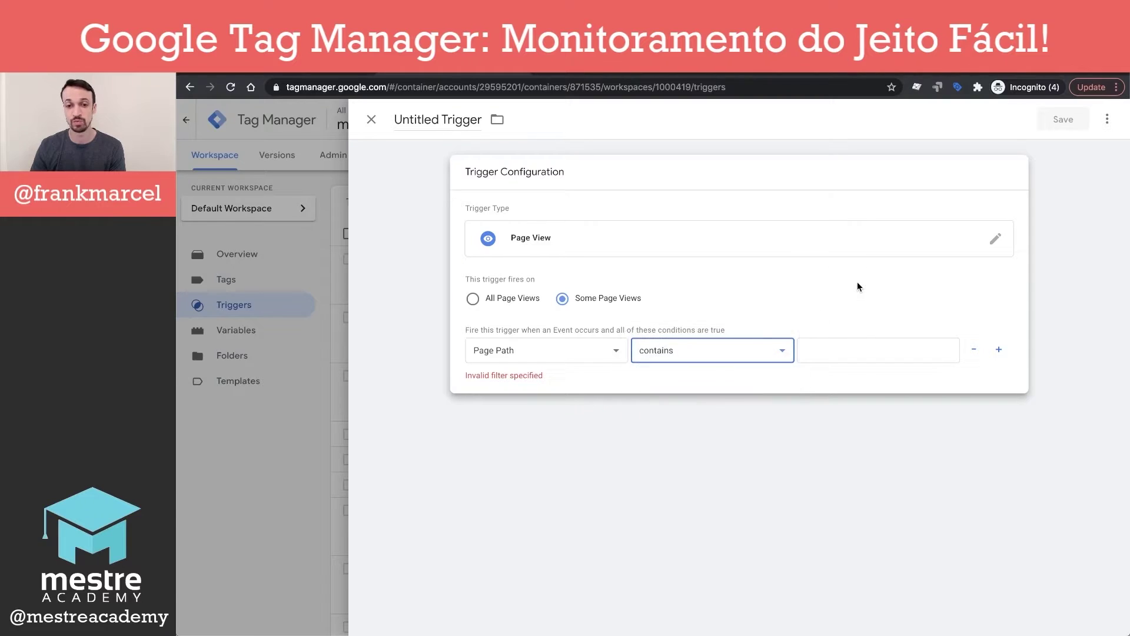
left_click(843, 349)
type("/")
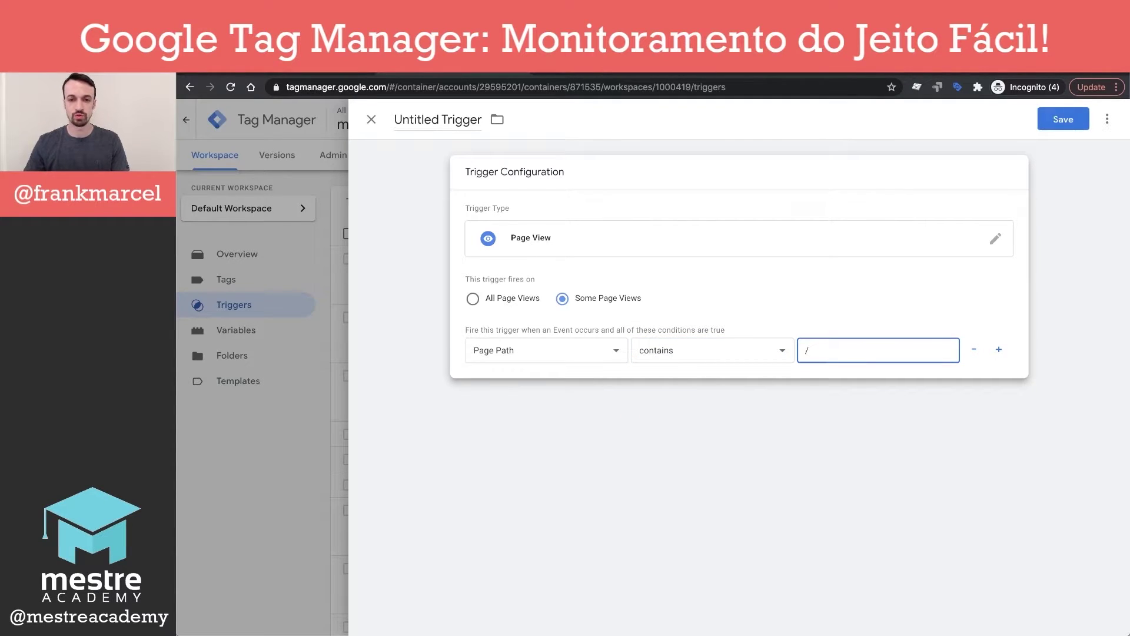
type("obrigado")
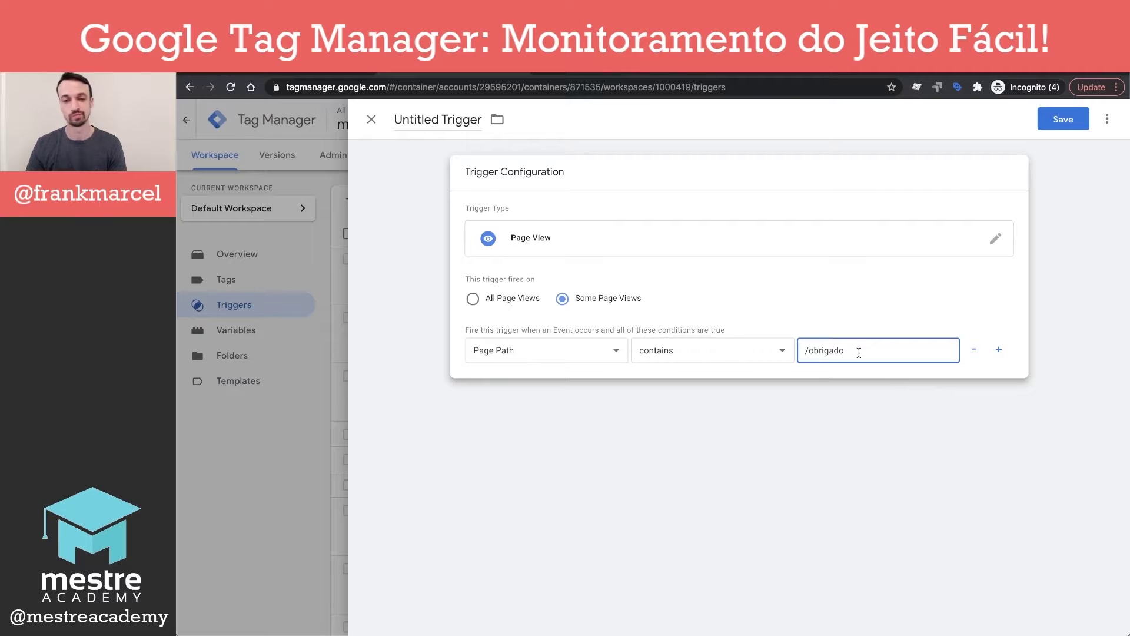
- Change the trigger's type to Click - All Elements
left_click(702, 240)
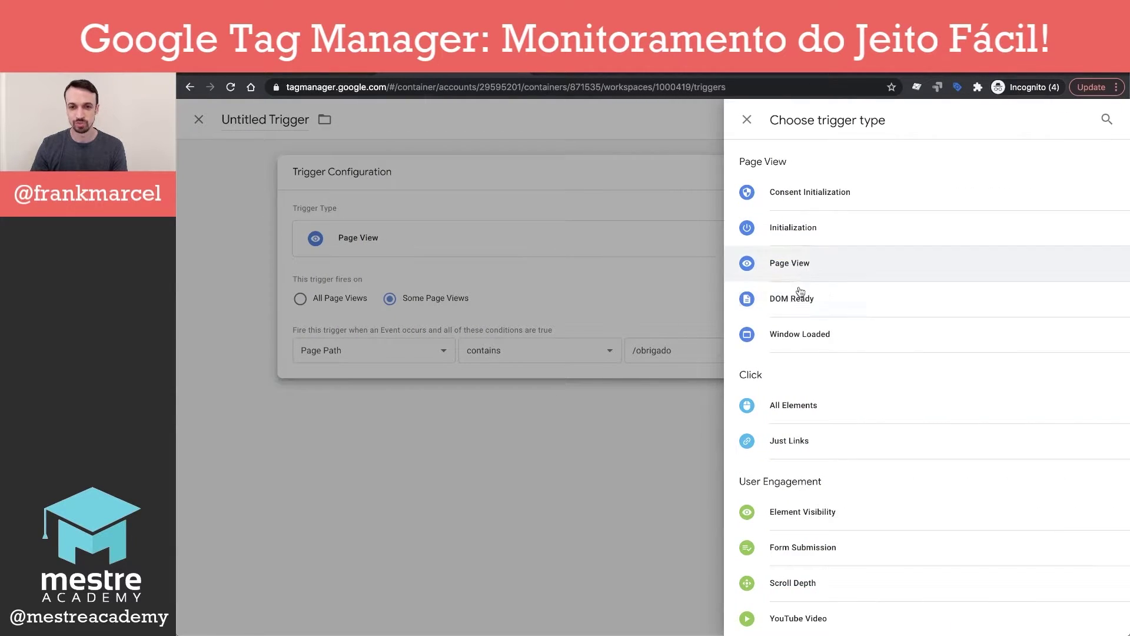
scroll(817, 379, "down", 3)
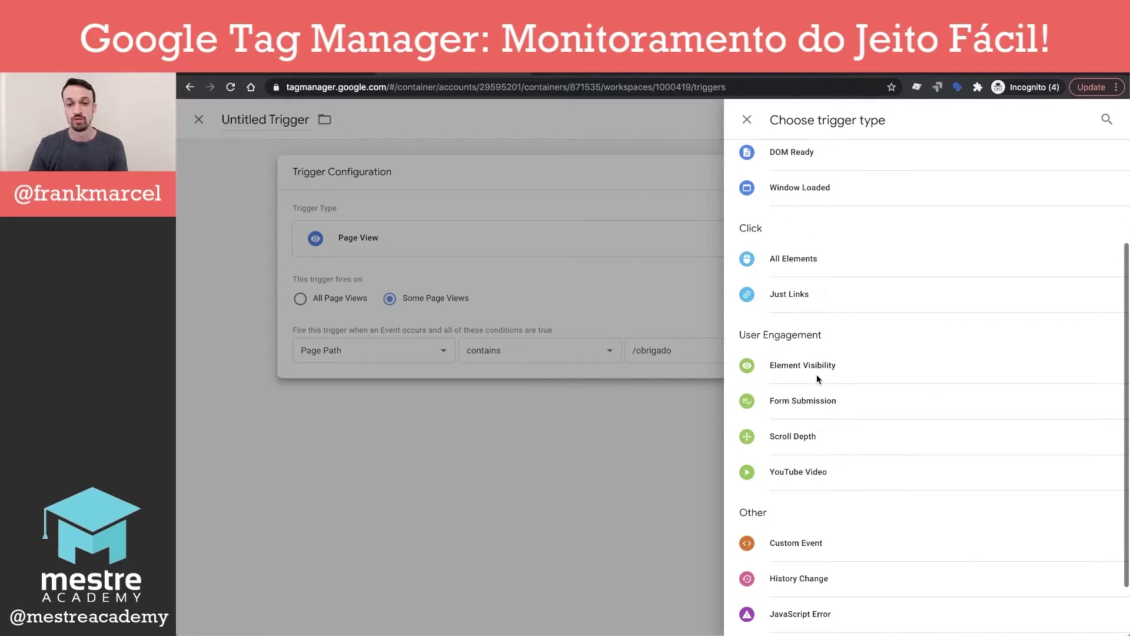
left_click(788, 264)
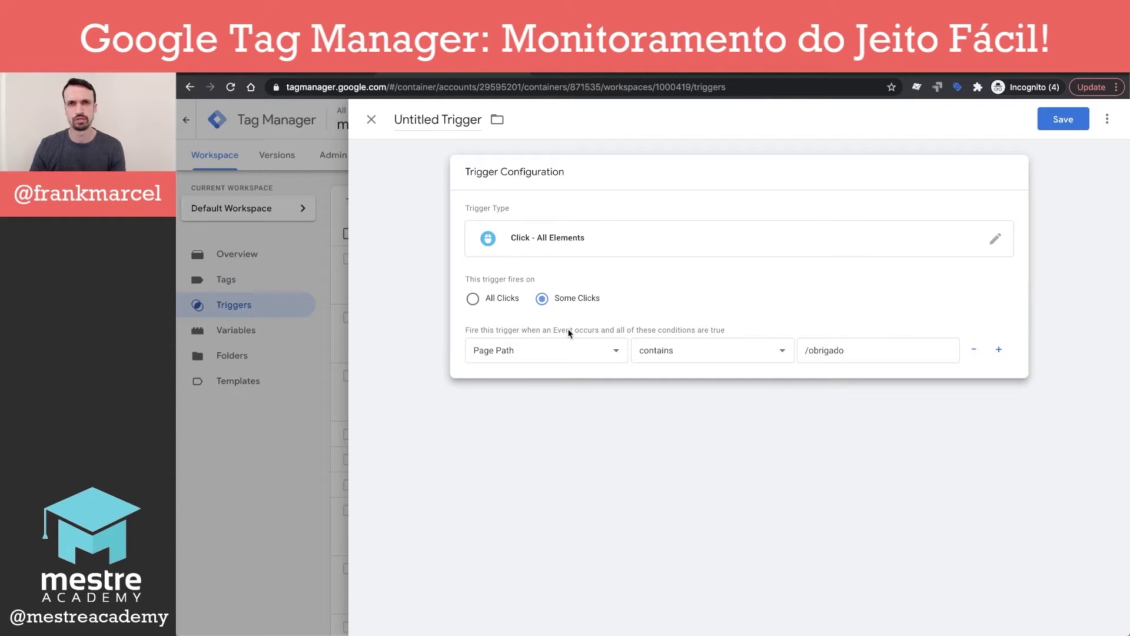
- Set the click trigger's firing condition to Click Text contains "Solicitar Orçamento"
left_click(547, 353)
scroll(559, 266, "up", 10)
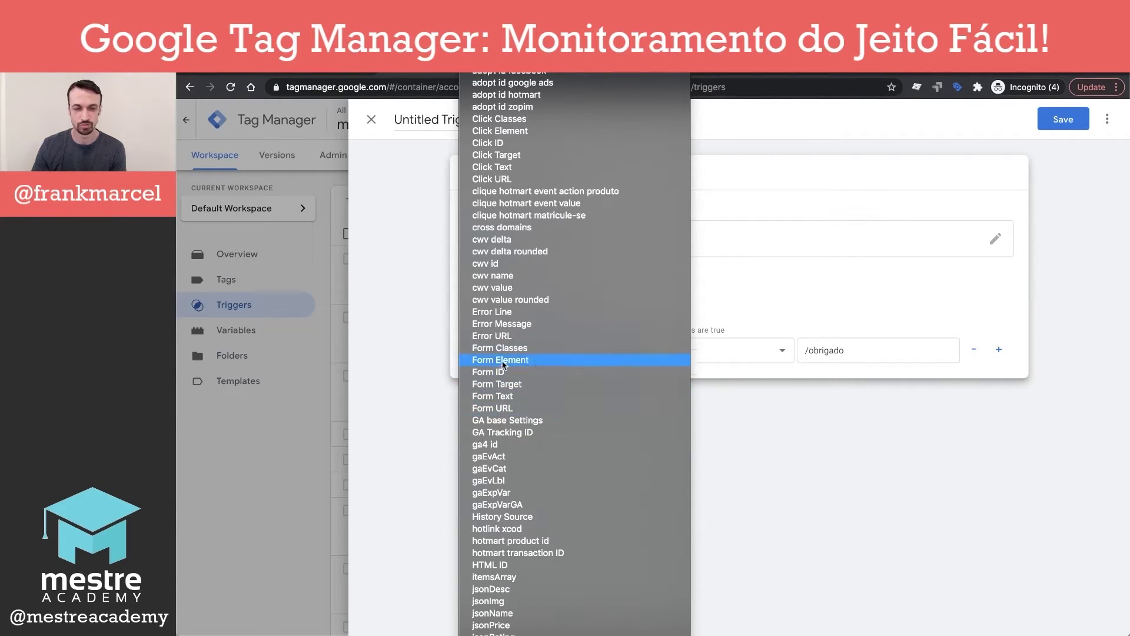
left_click(497, 169)
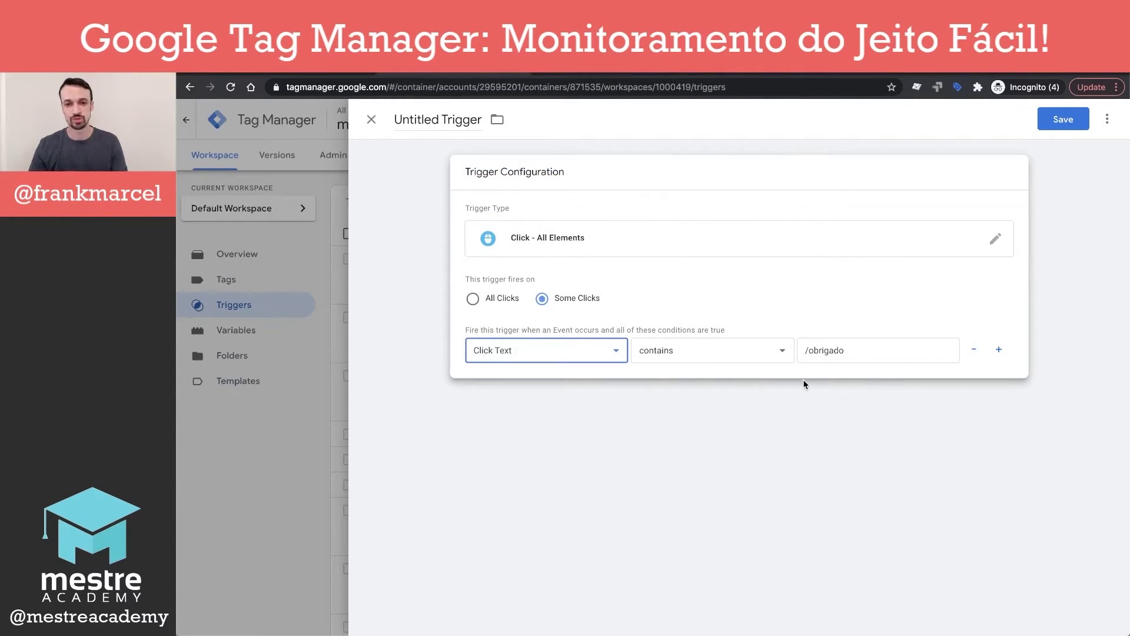
left_click(934, 347)
key("ctrl+a")
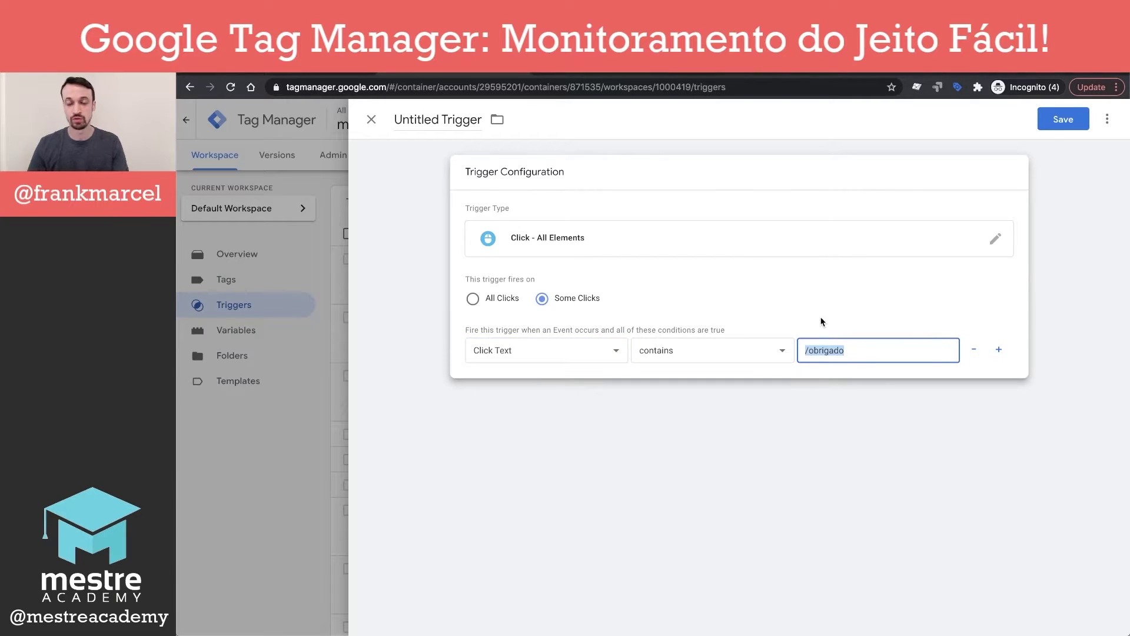
type("S")
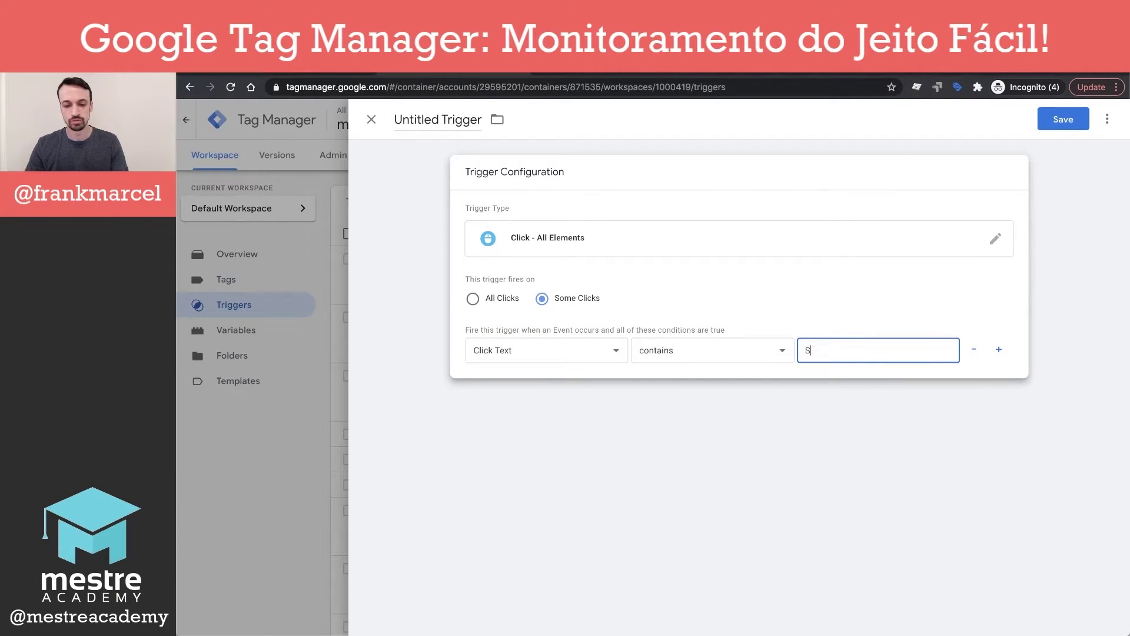
type("olicitar Orçamento")
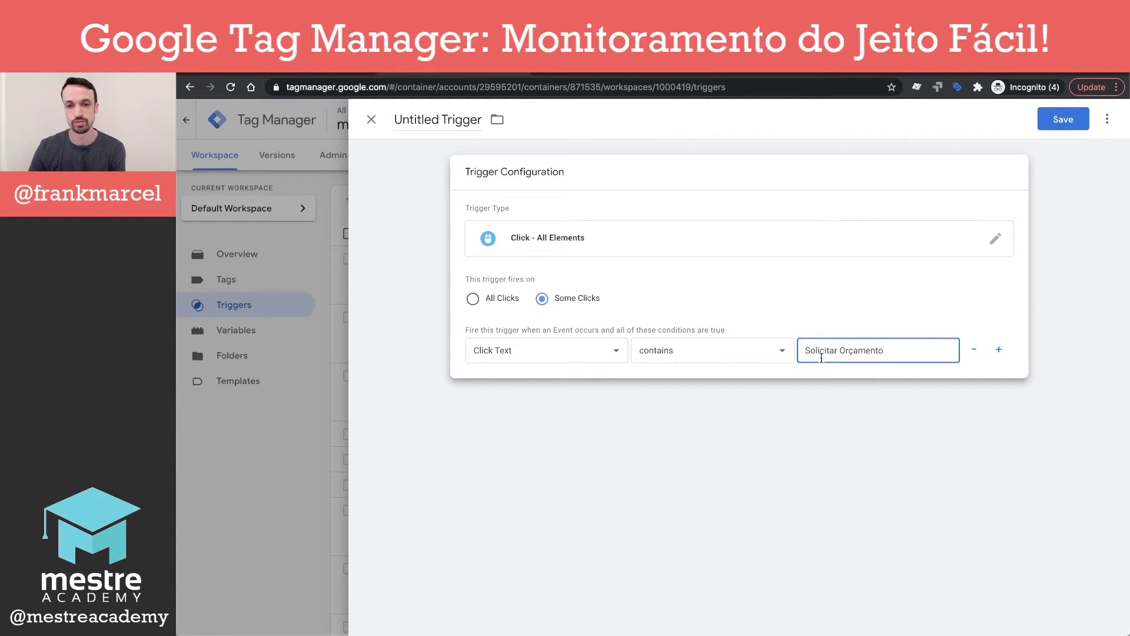
- Change the trigger's type to Form Submission
left_click(713, 252)
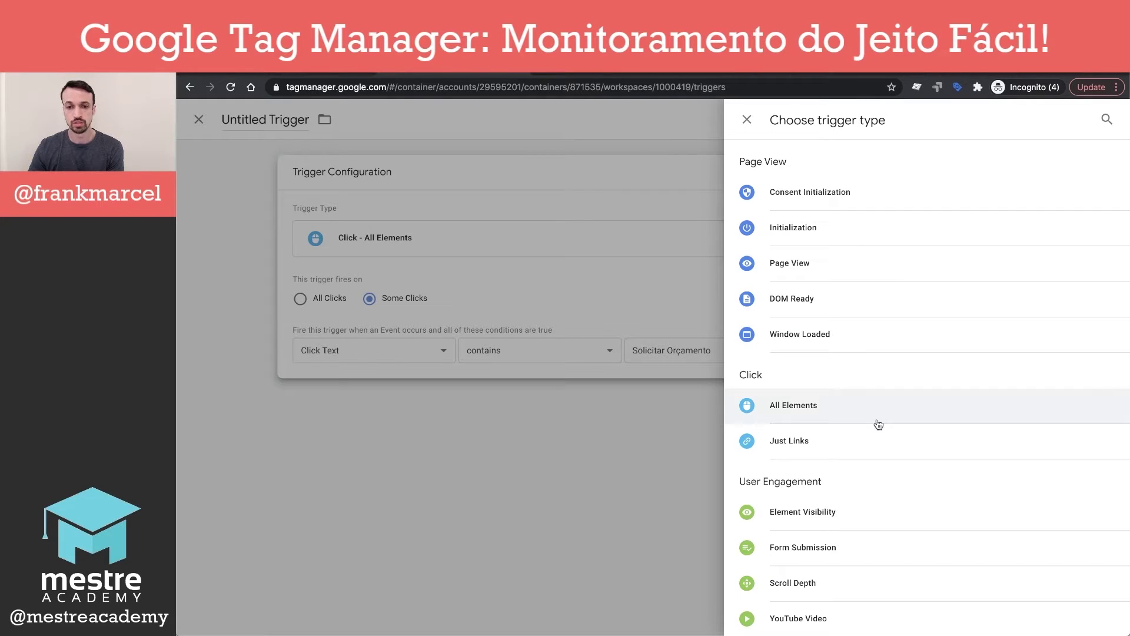
scroll(878, 423, "down", 4)
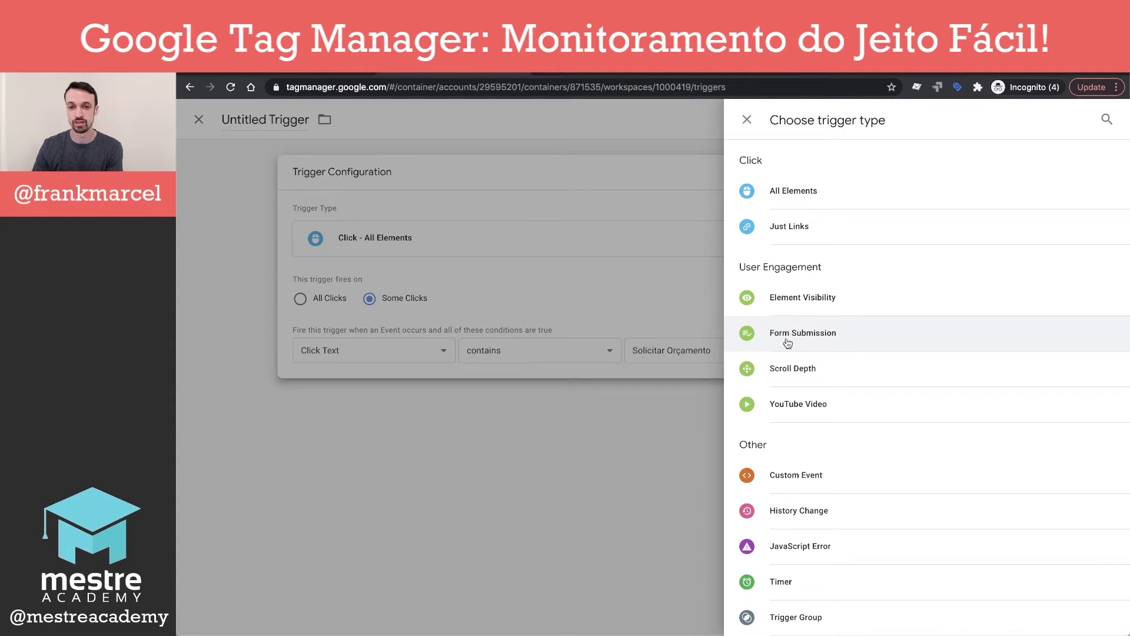
left_click(813, 342)
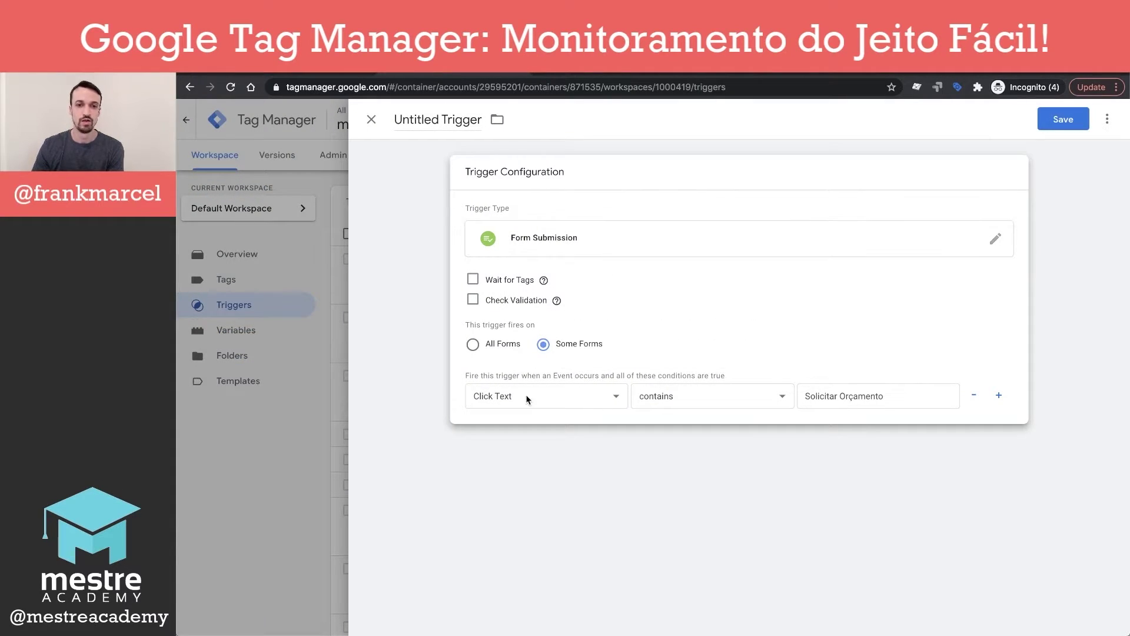
- Set the form trigger's firing condition to Page Path contains /pedido-de-orcamento
left_click(613, 400)
scroll(575, 553, "down", 10)
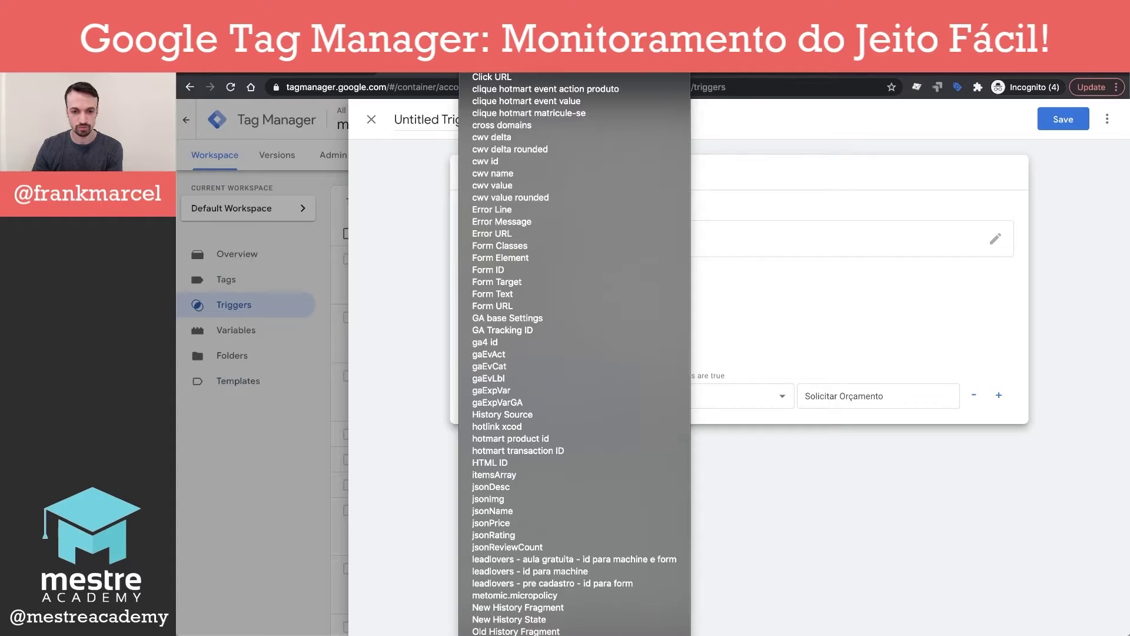
left_click(504, 616)
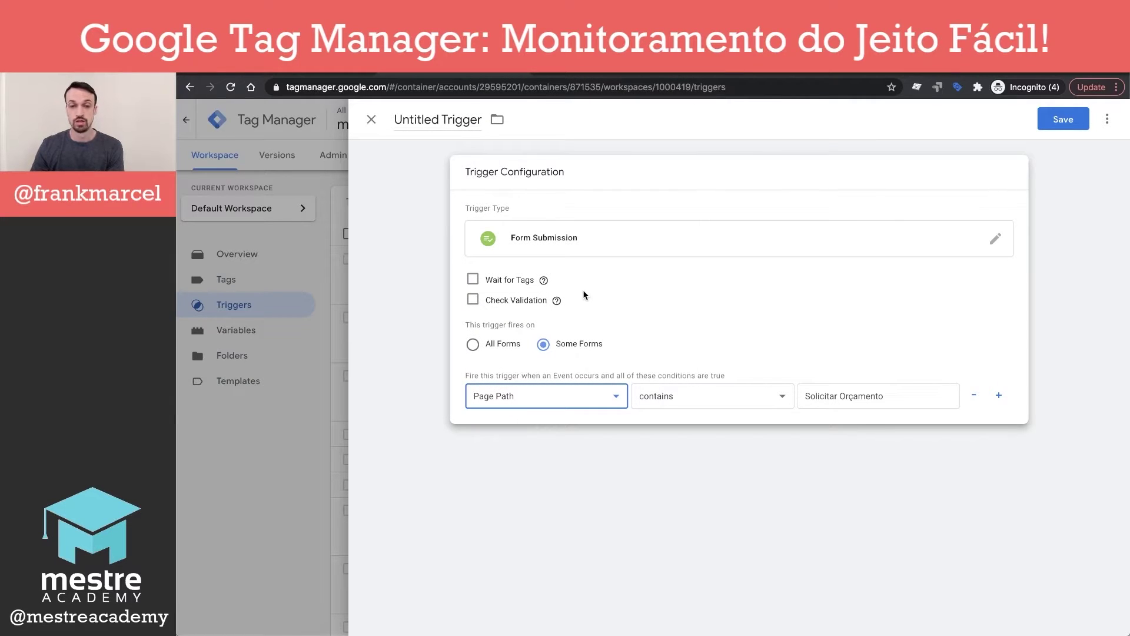
left_click(940, 392)
triple_click(941, 392)
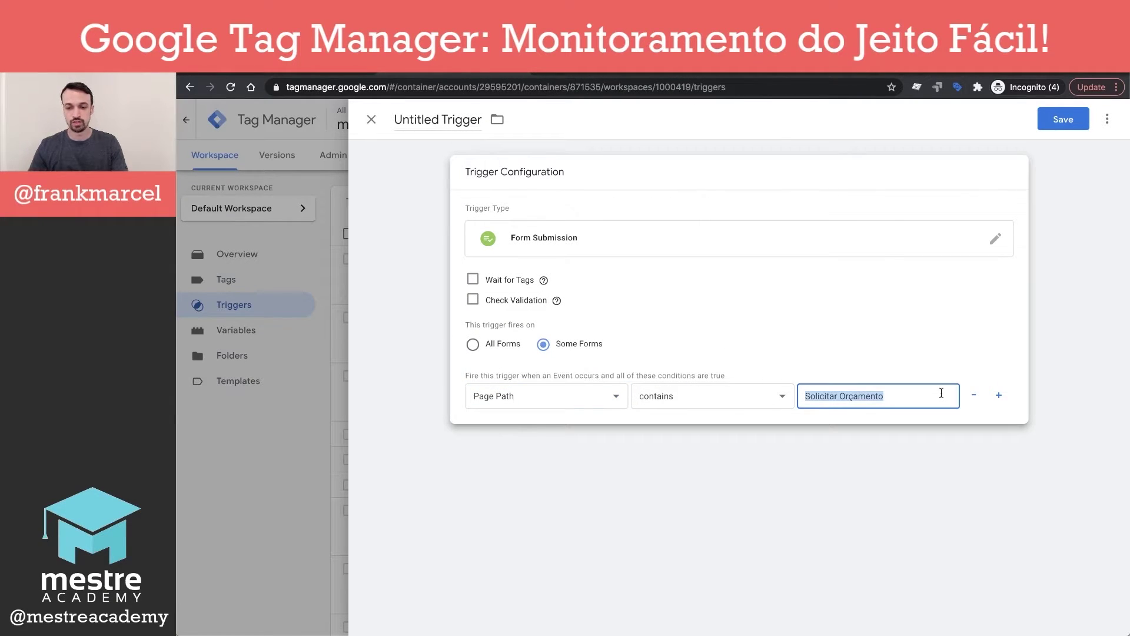
type("/ped")
key("BackSpace")
type("d")
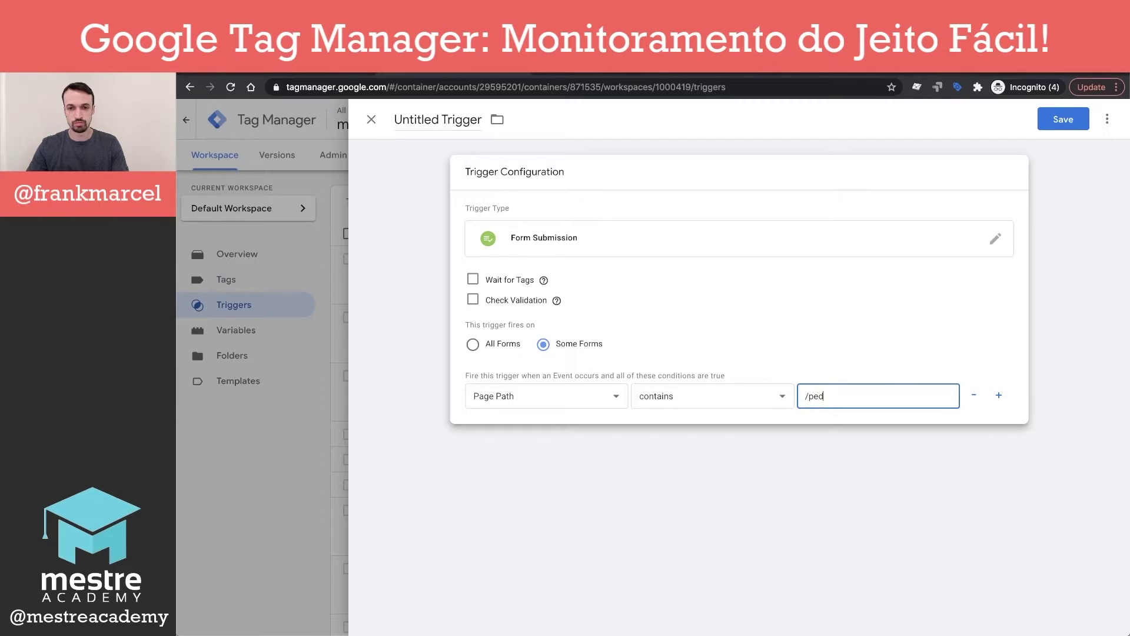
type("ido-de-orcamento")
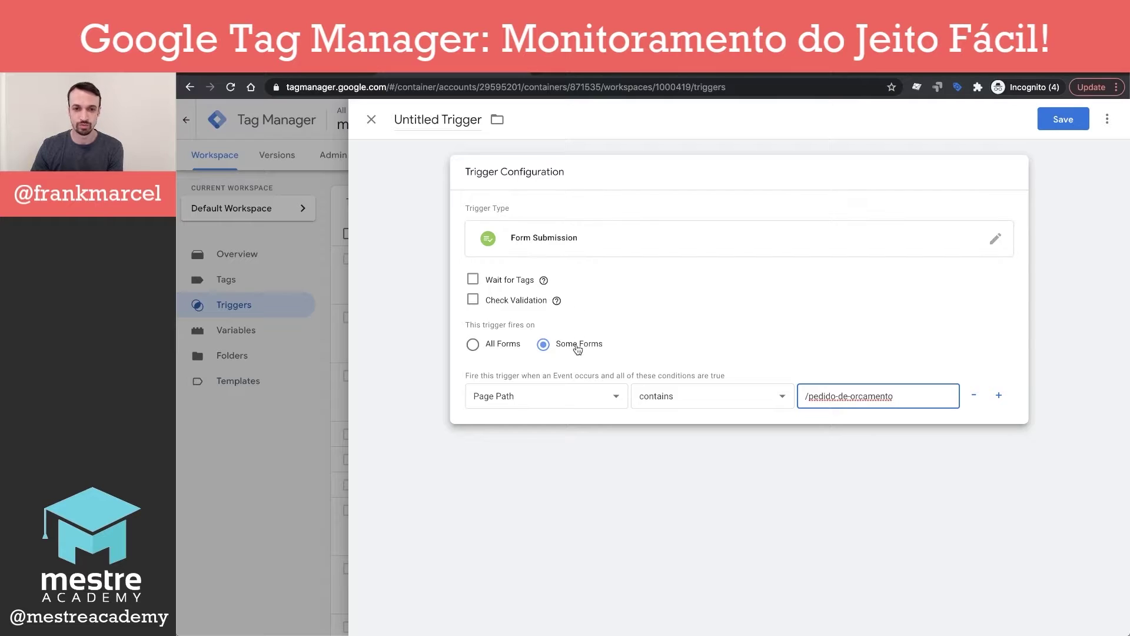
left_click(563, 380)
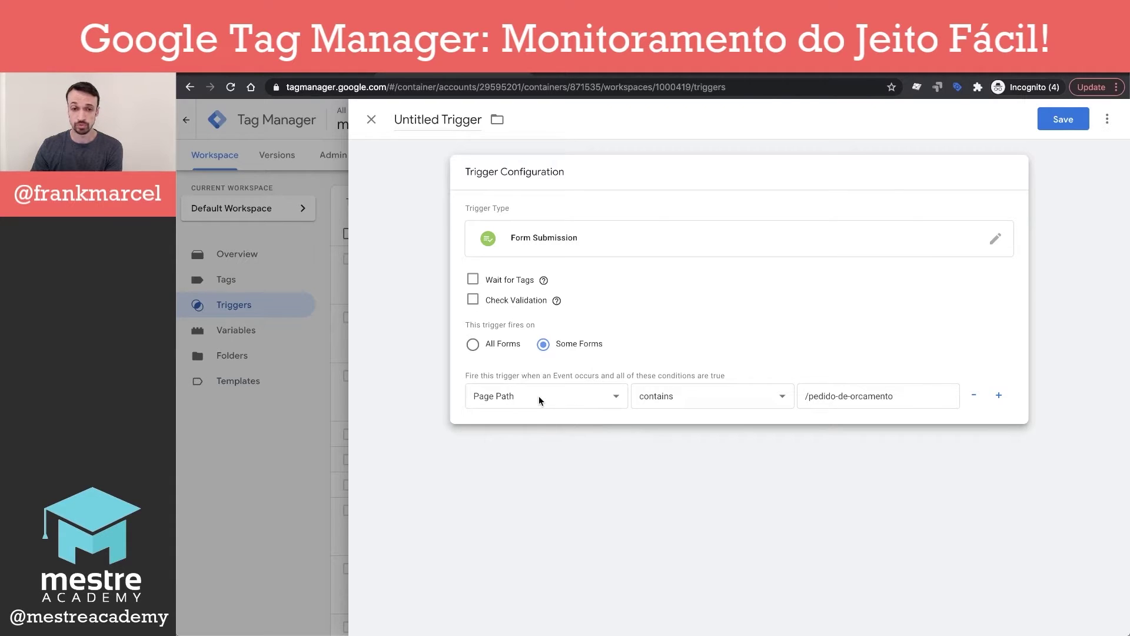
- Add a second firing condition requiring Form Text to contain "Solicitar Orçamento"
left_click(999, 396)
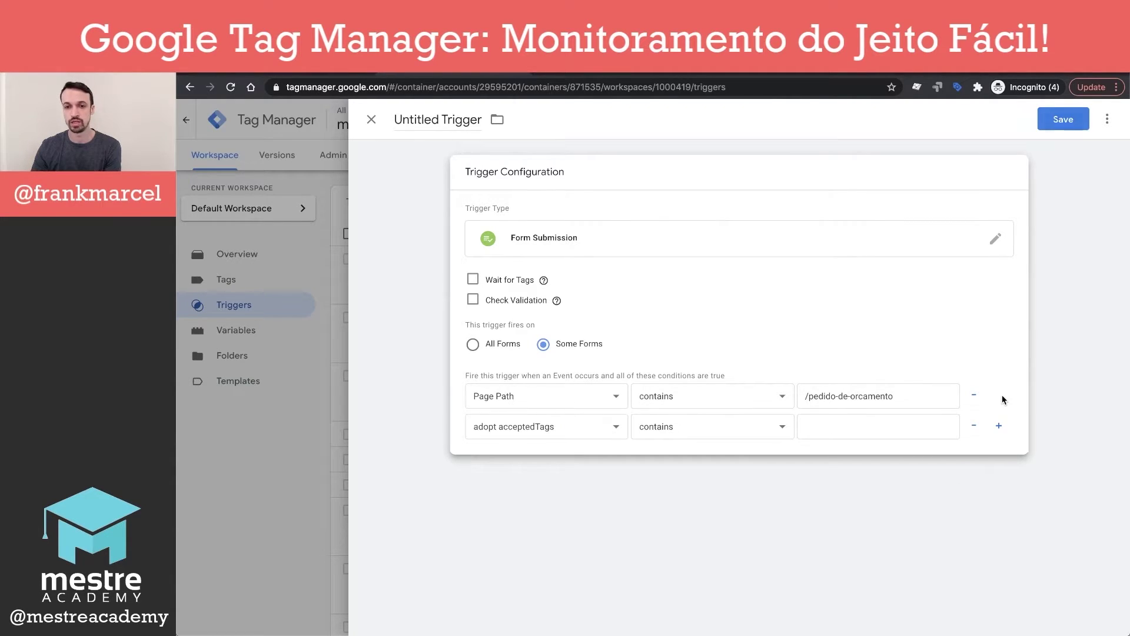
left_click(570, 430)
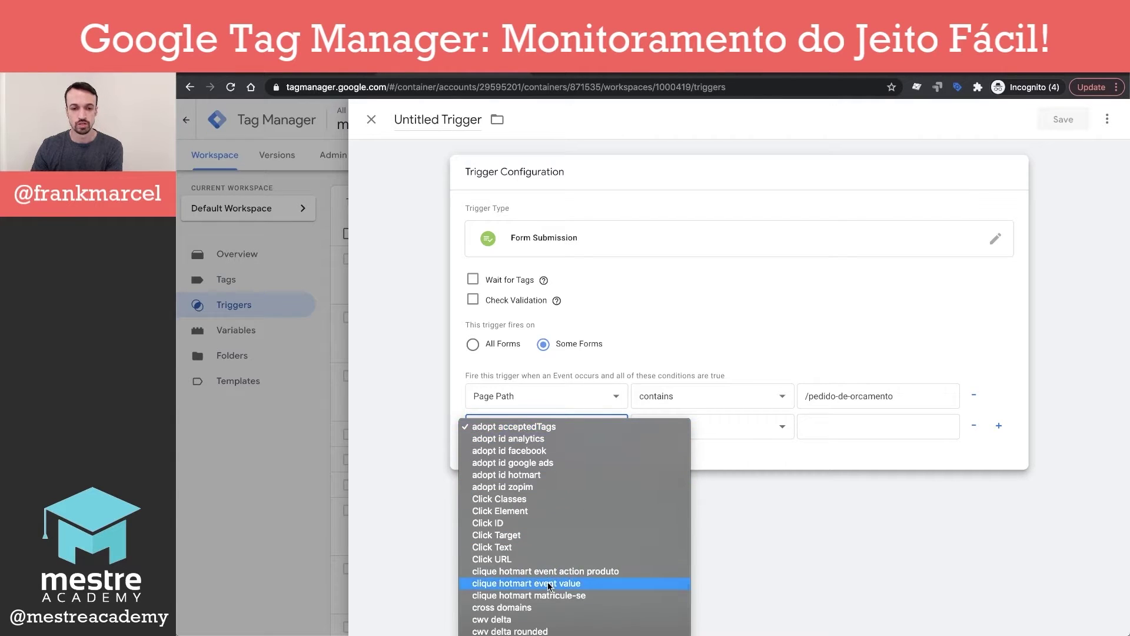
scroll(530, 589, "down", 3)
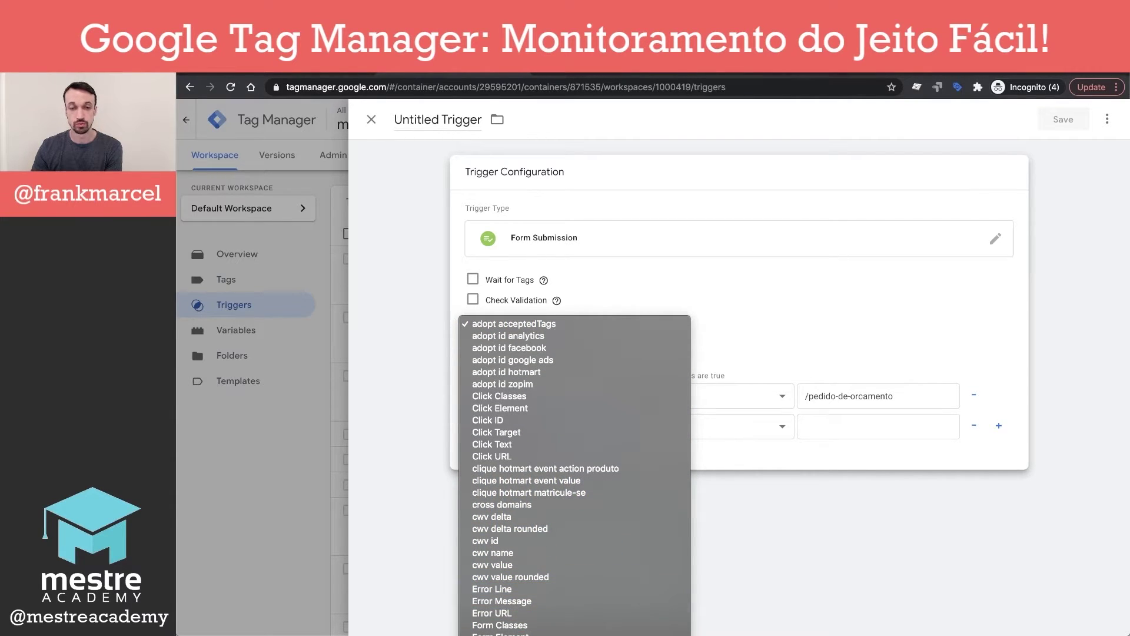
left_click(588, 530)
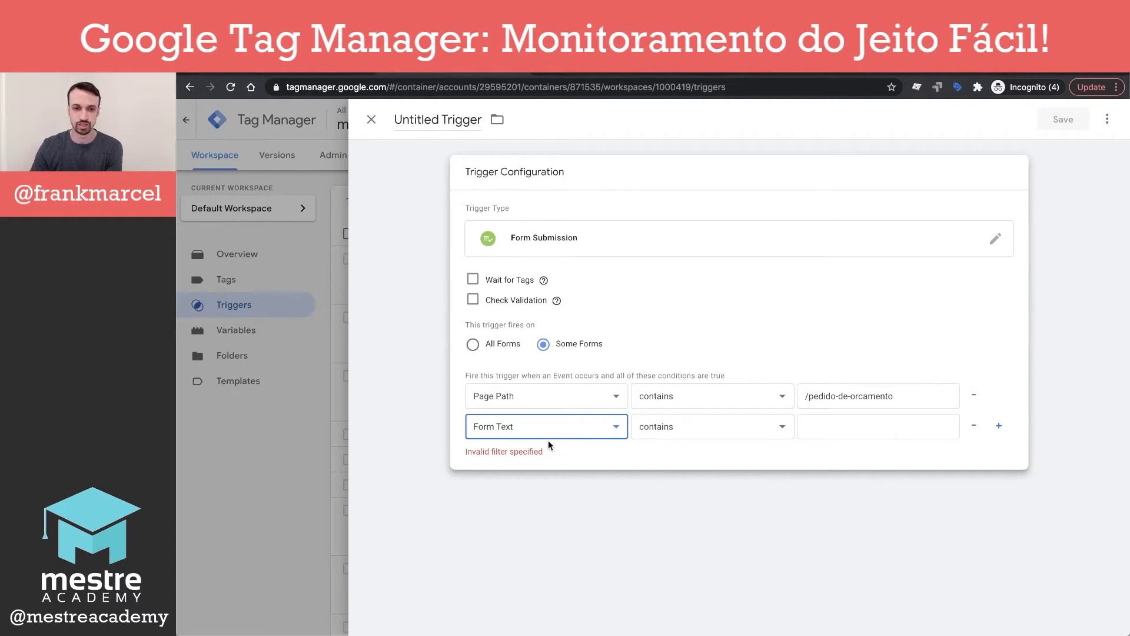
left_click(839, 434)
type("Solicitar ")
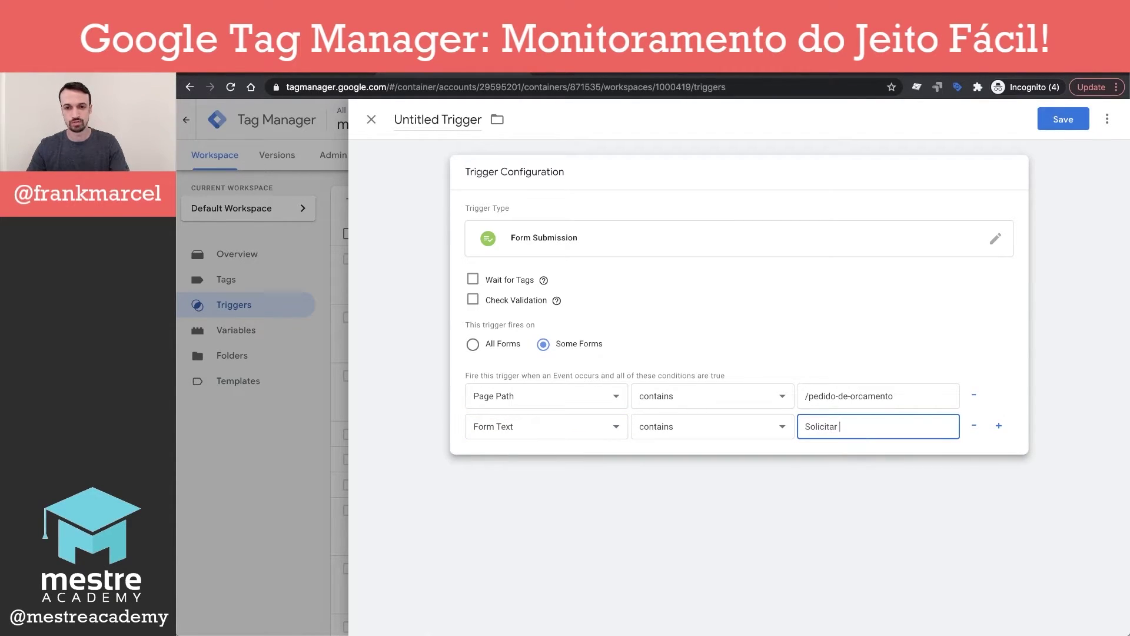
type("Orçamento")
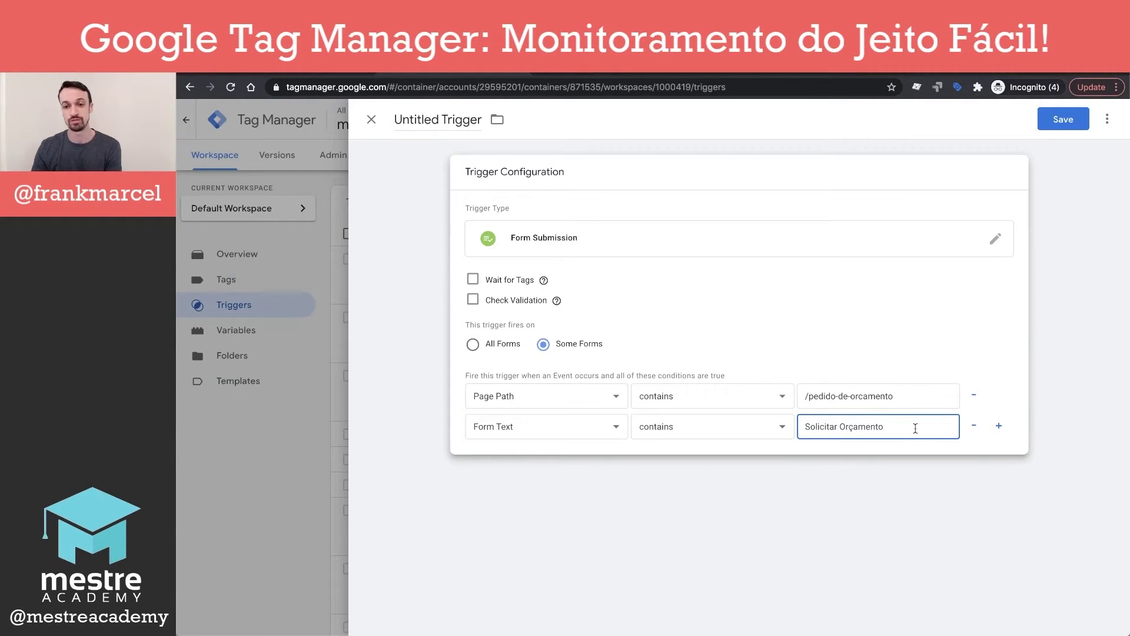
- Look through the available trigger types, including the click and user engagement ones, and close the list without choosing another
left_click(613, 246)
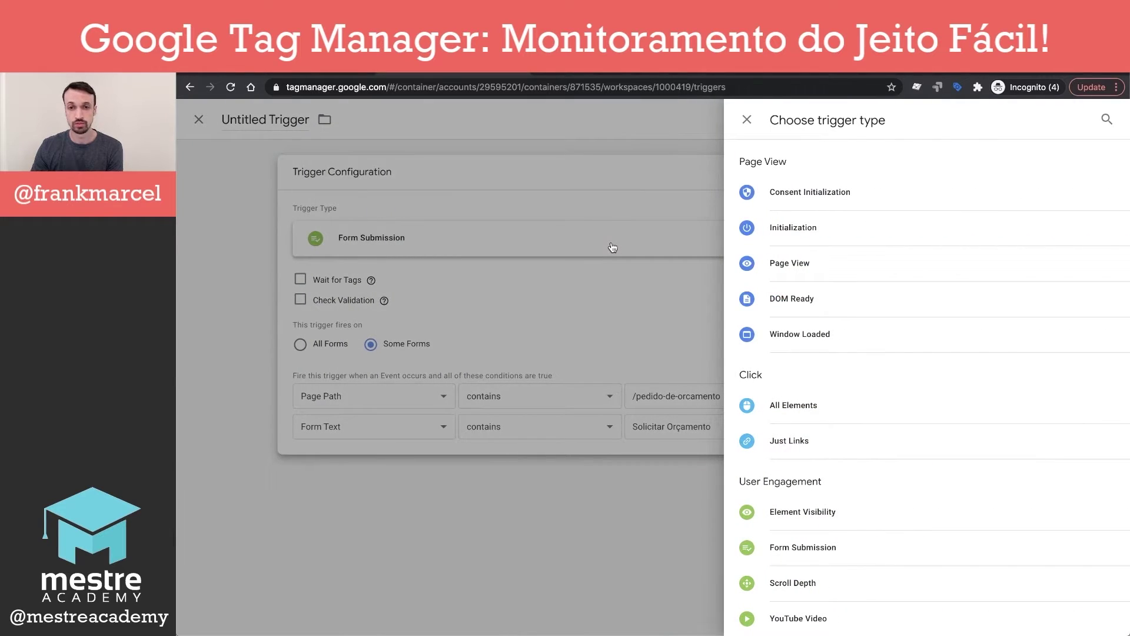
scroll(875, 362, "down", 4)
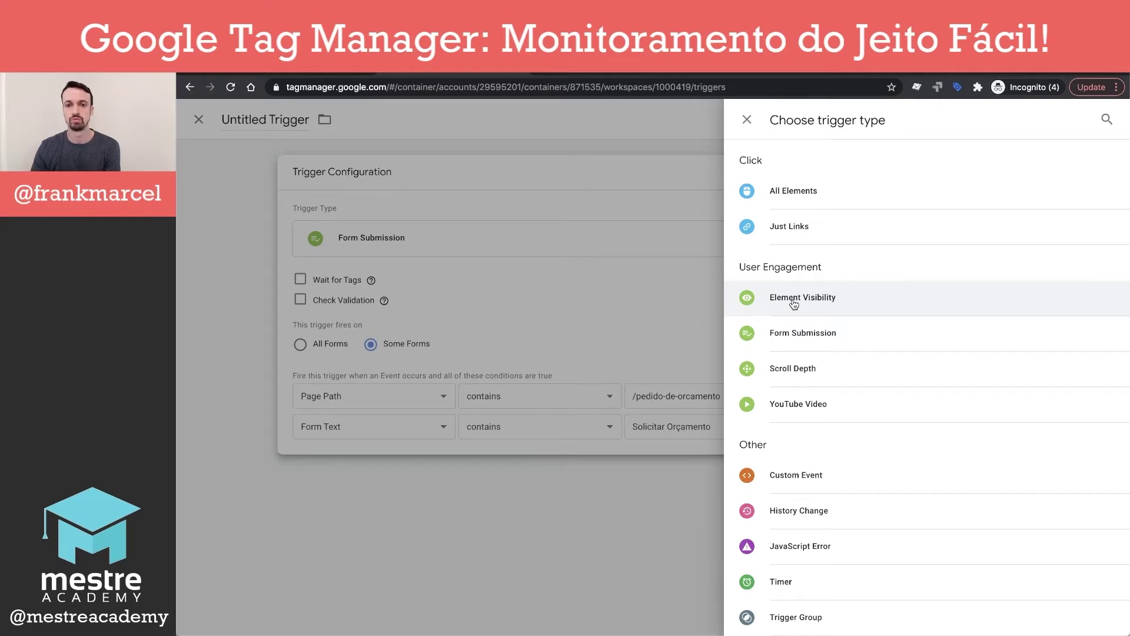
scroll(794, 304, "up", 4)
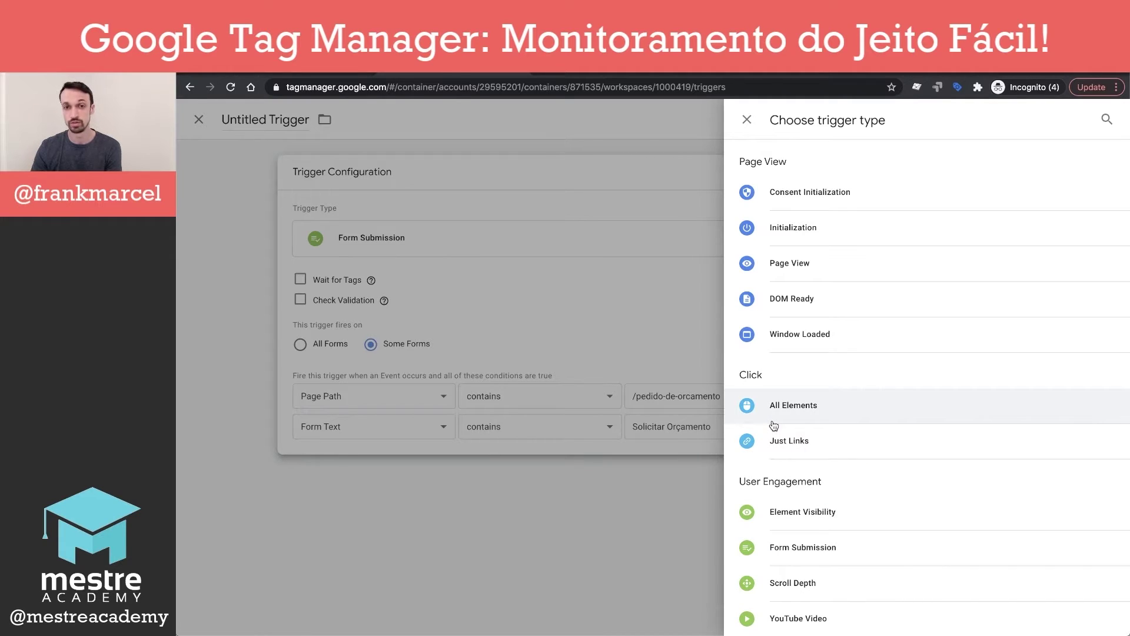
left_click(747, 121)
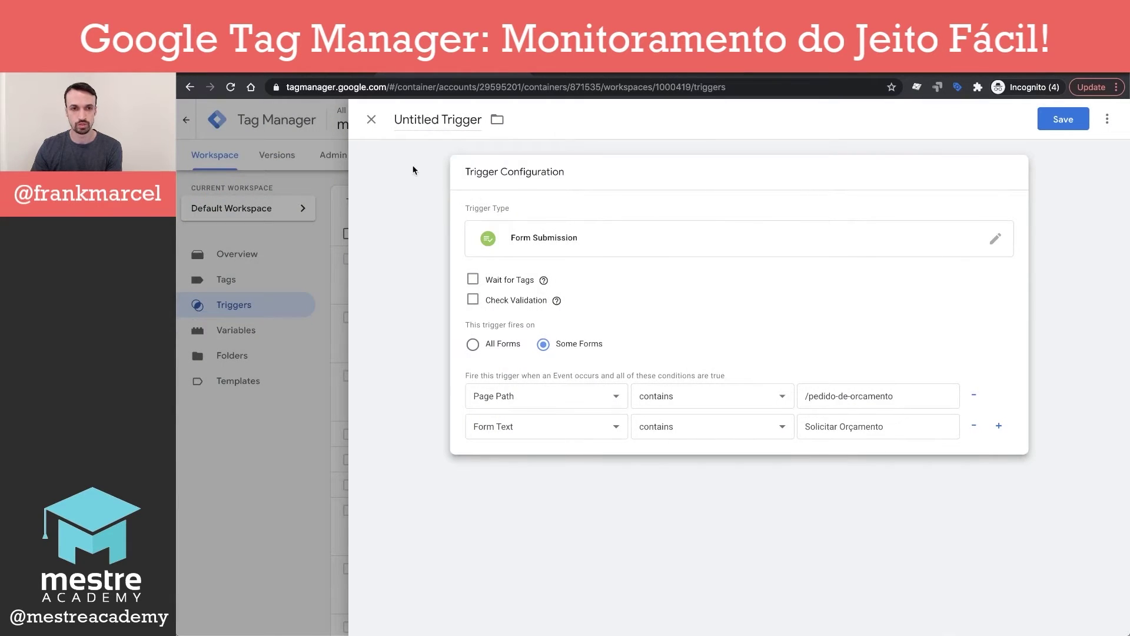
- Discard the unsaved form submission trigger and open the workspace's variables
left_click(372, 121)
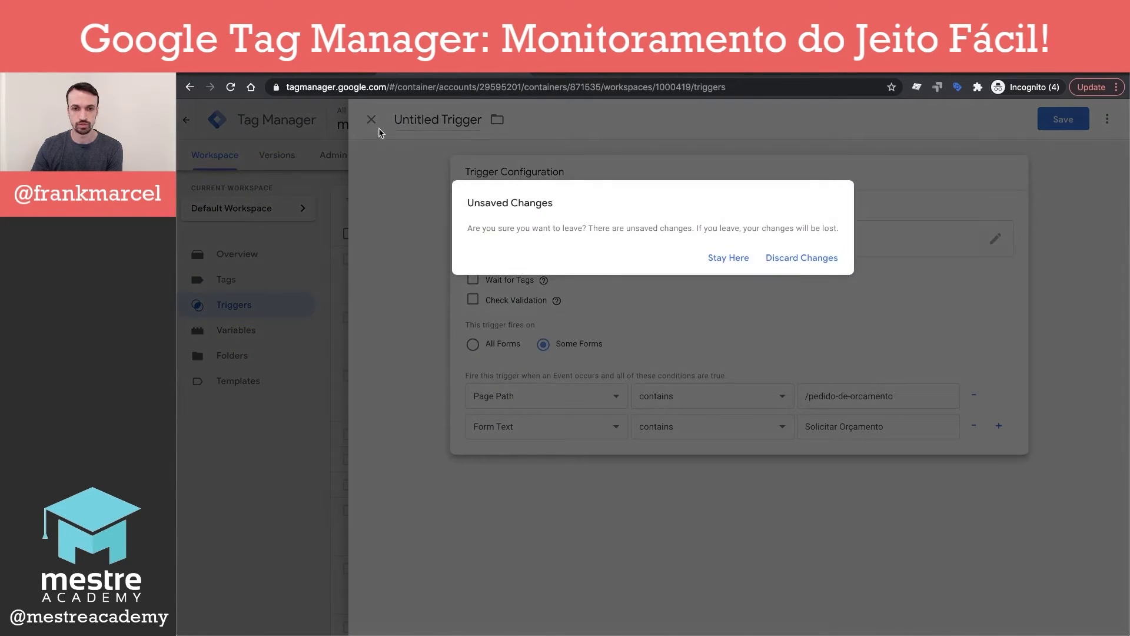
left_click(789, 257)
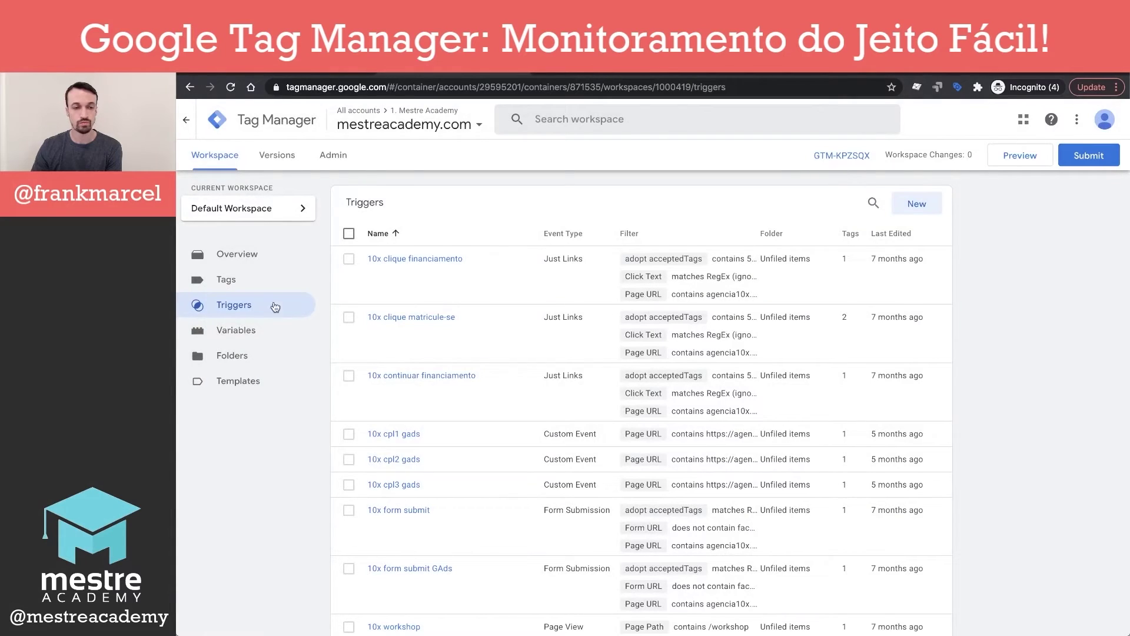
left_click(241, 333)
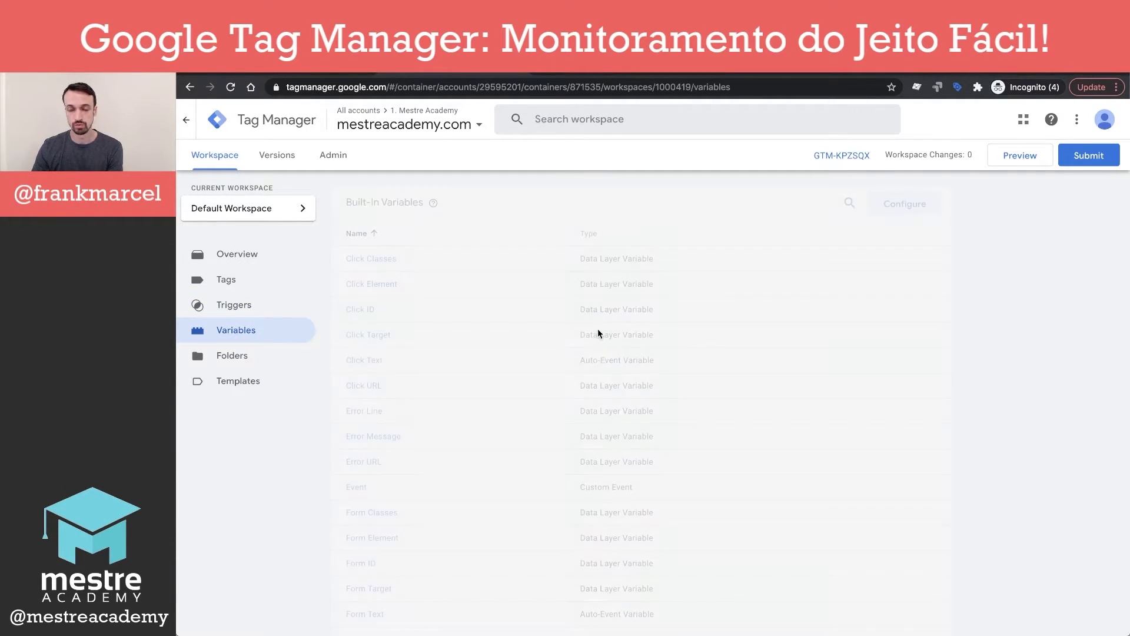
- Look through the built-in variables, from the click, error and form ones to the history, page and referrer ones
scroll(525, 396, "down", 1)
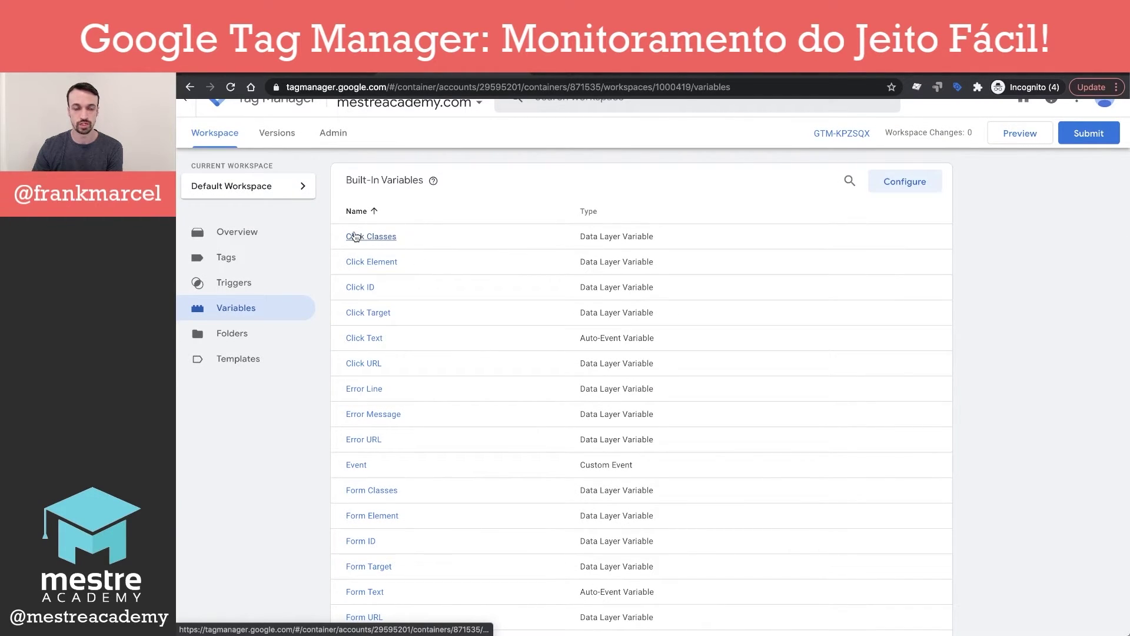
scroll(351, 372, "down", 3)
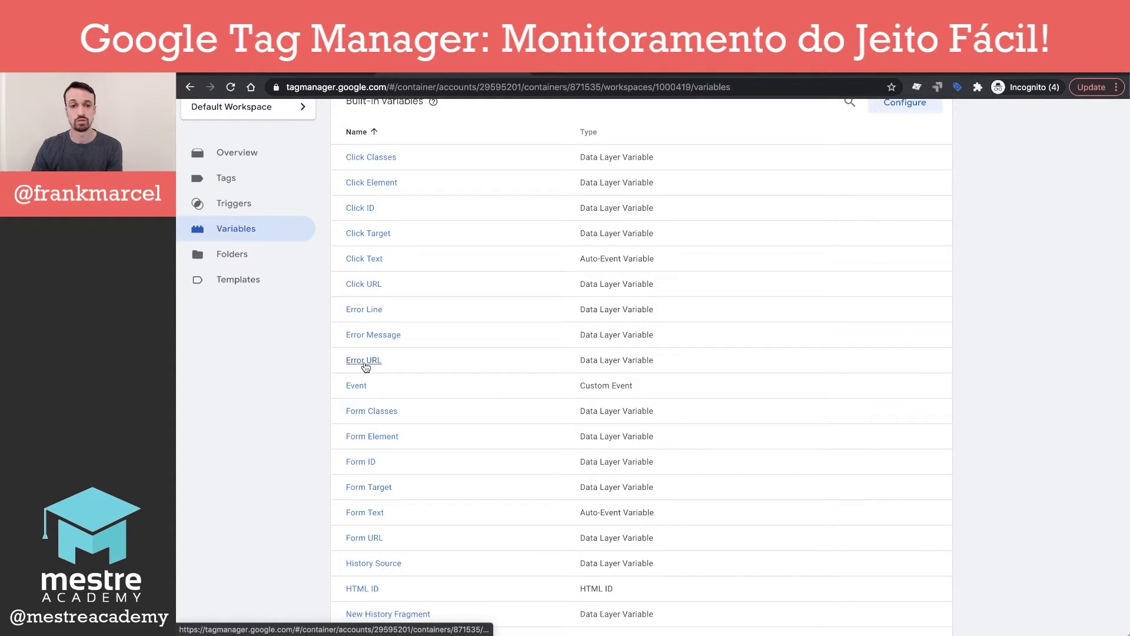
scroll(364, 365, "down", 3)
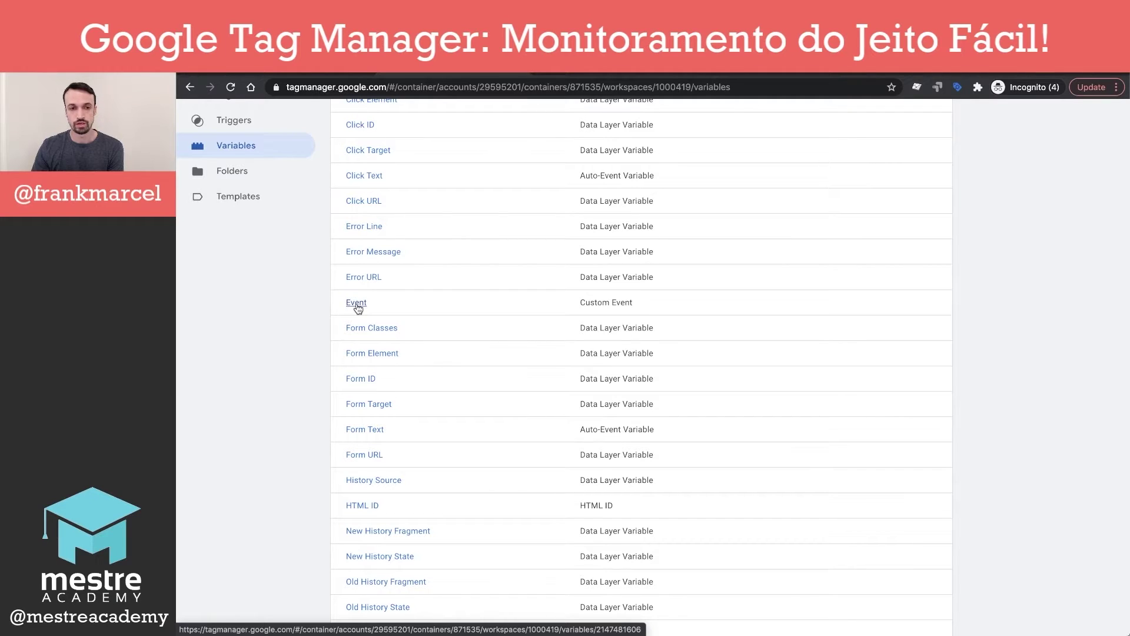
scroll(358, 309, "down", 2)
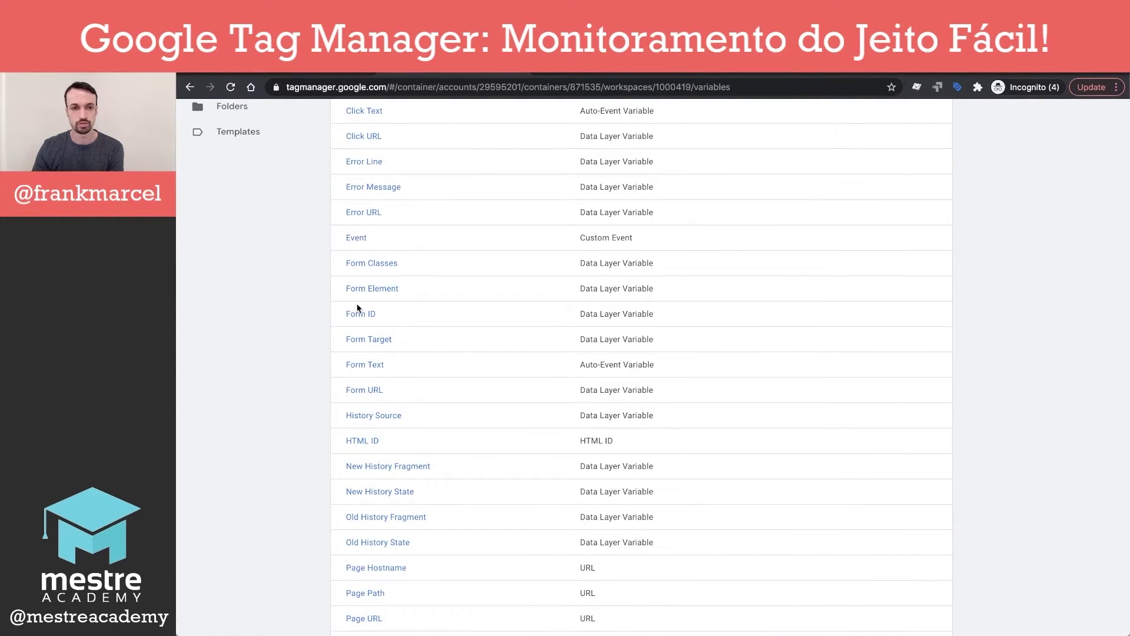
scroll(358, 309, "down", 2)
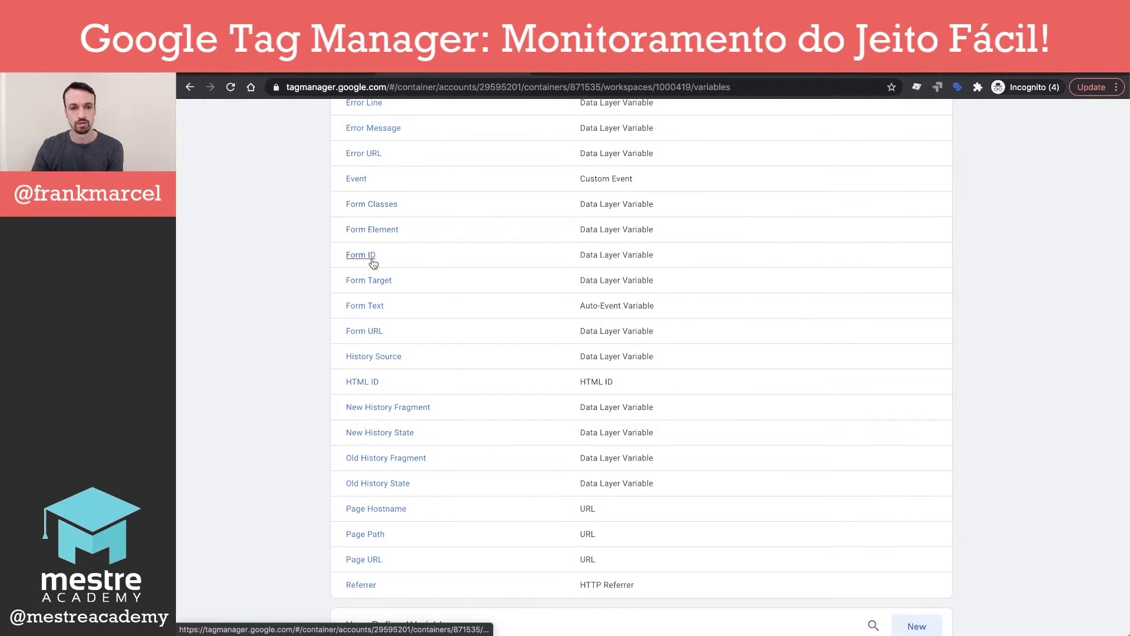
scroll(376, 365, "down", 3)
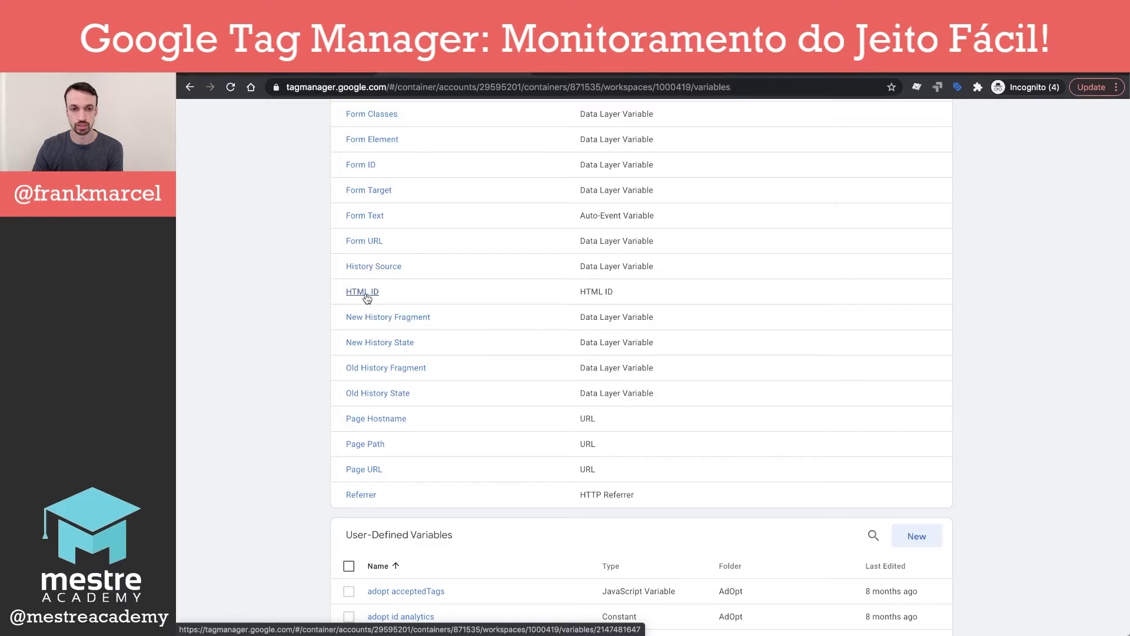
scroll(371, 299, "down", 2)
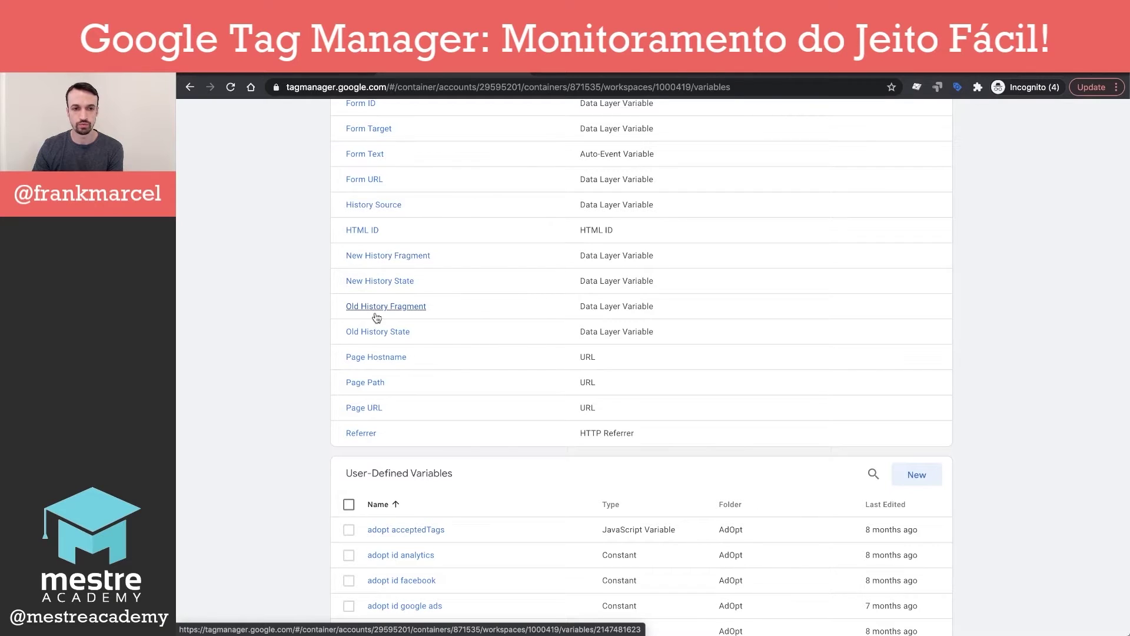
scroll(377, 307, "down", 2)
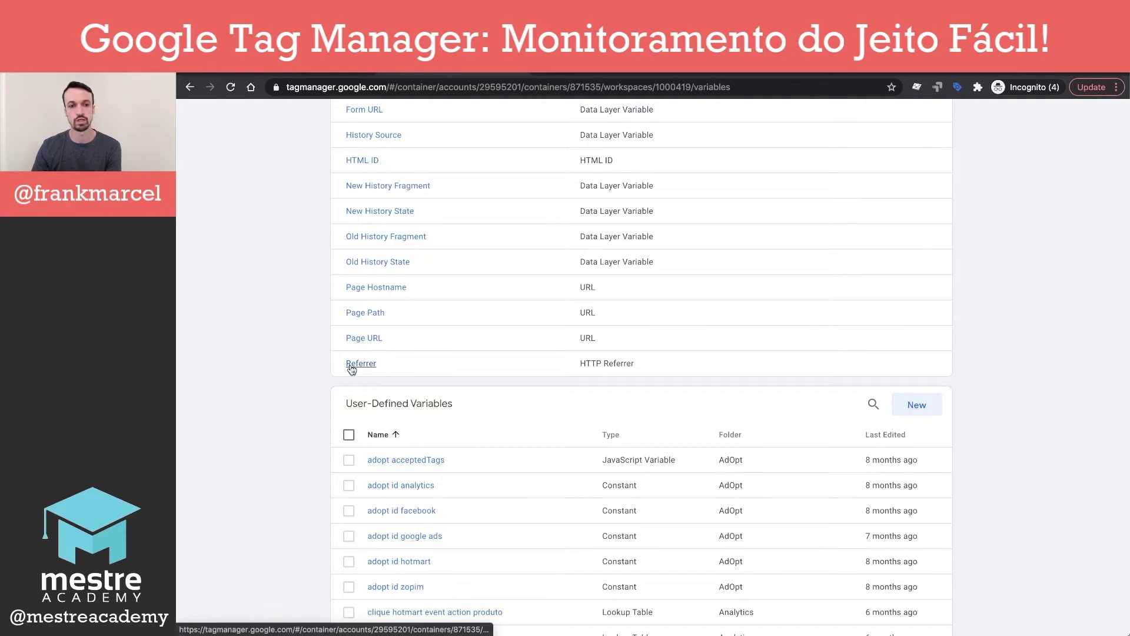
- Look through the user-defined variables, noting their types and folders, and return to the start of that list
scroll(468, 360, "down", 7)
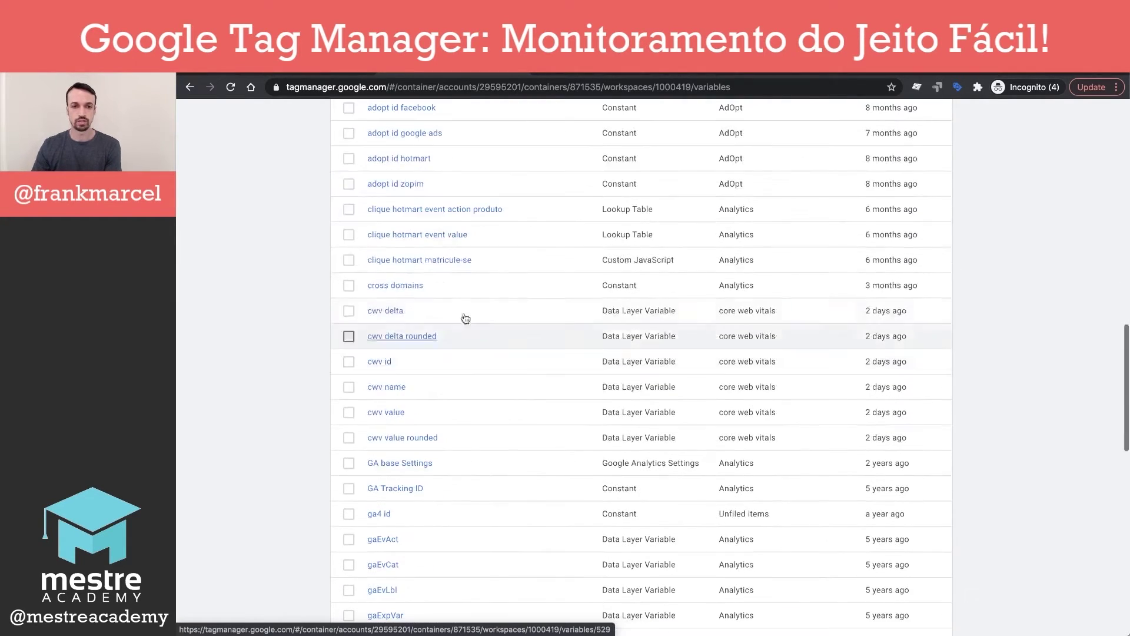
scroll(467, 369, "down", 13)
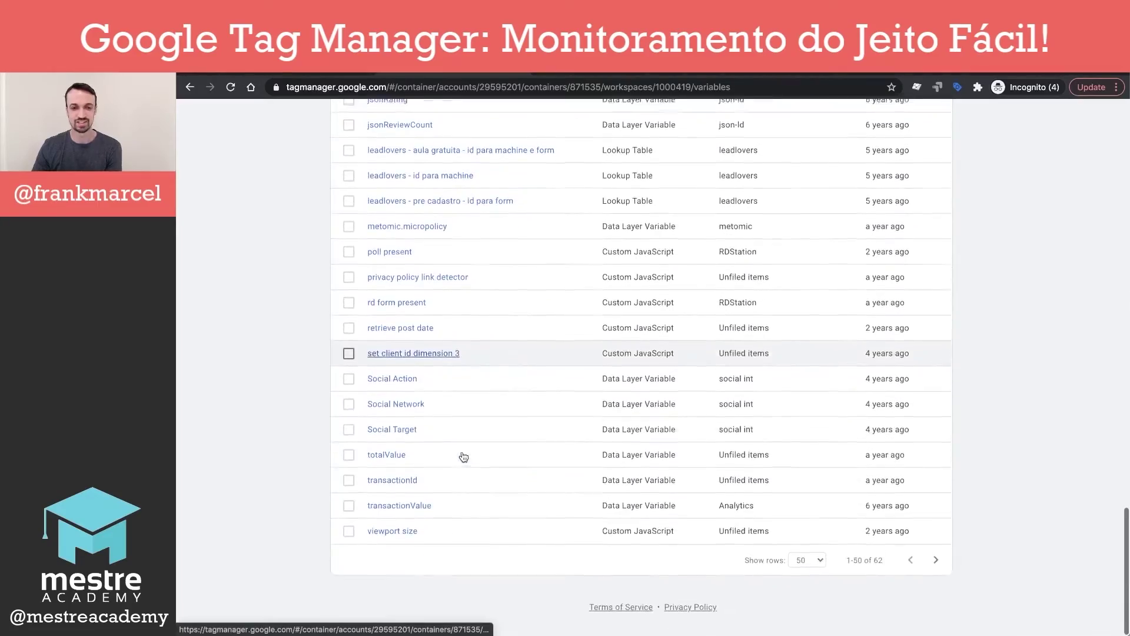
scroll(464, 461, "up", 5)
scroll(463, 460, "up", 15)
scroll(464, 460, "down", 10)
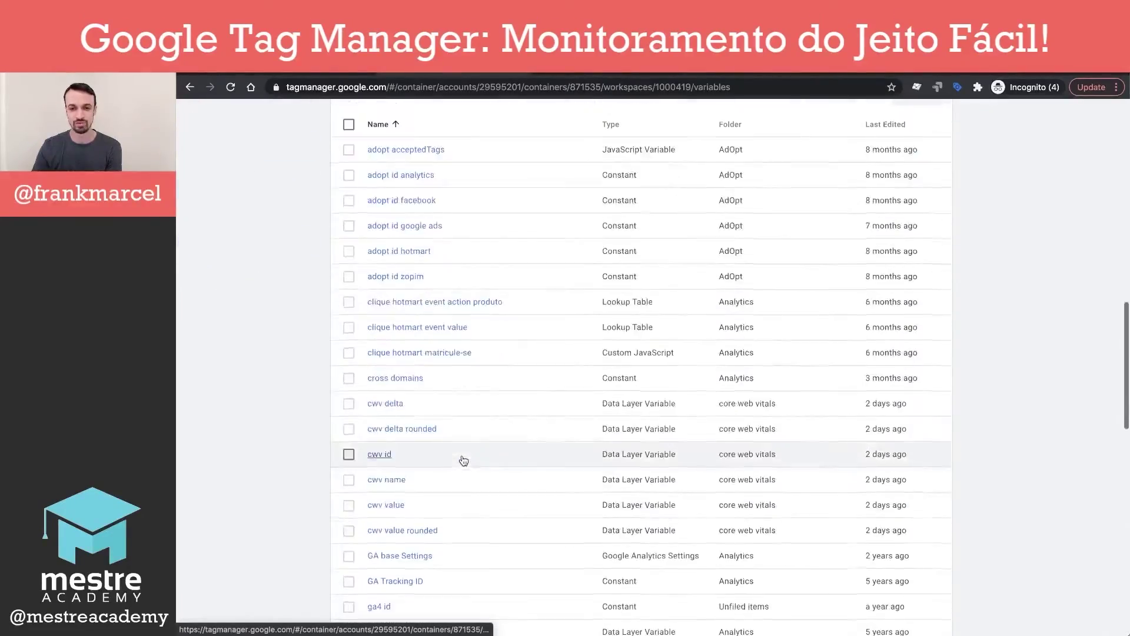
scroll(463, 460, "up", 5)
scroll(463, 460, "down", 1)
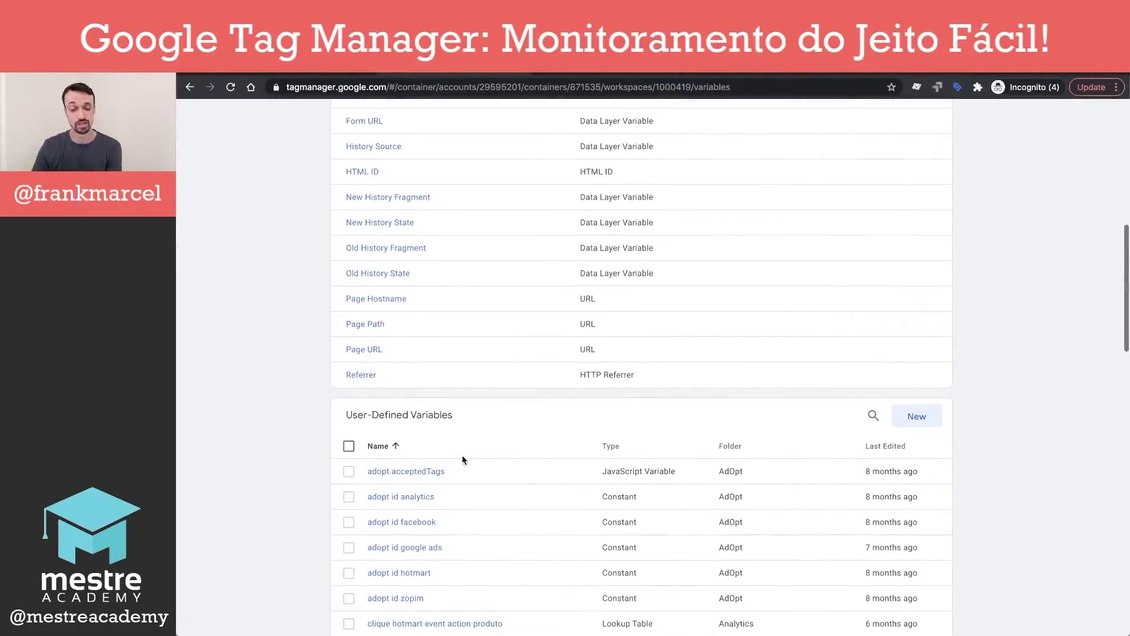
- Examine the variable types available for a new user-defined variable, and close it without choosing one
left_click(925, 418)
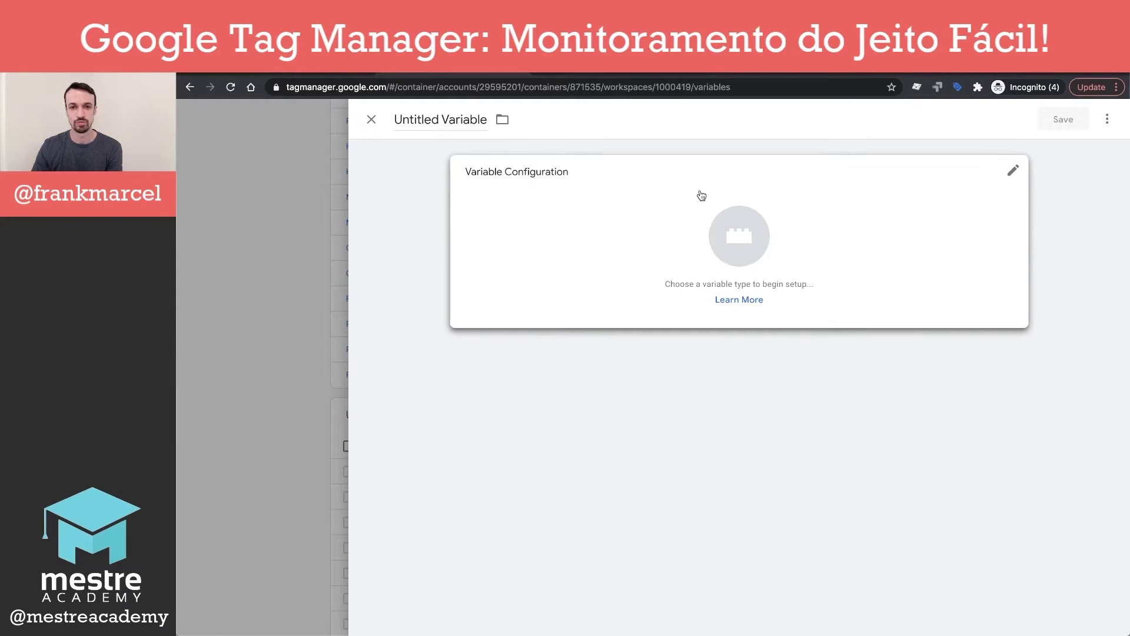
left_click(701, 191)
scroll(971, 303, "down", 1)
scroll(971, 303, "up", 1)
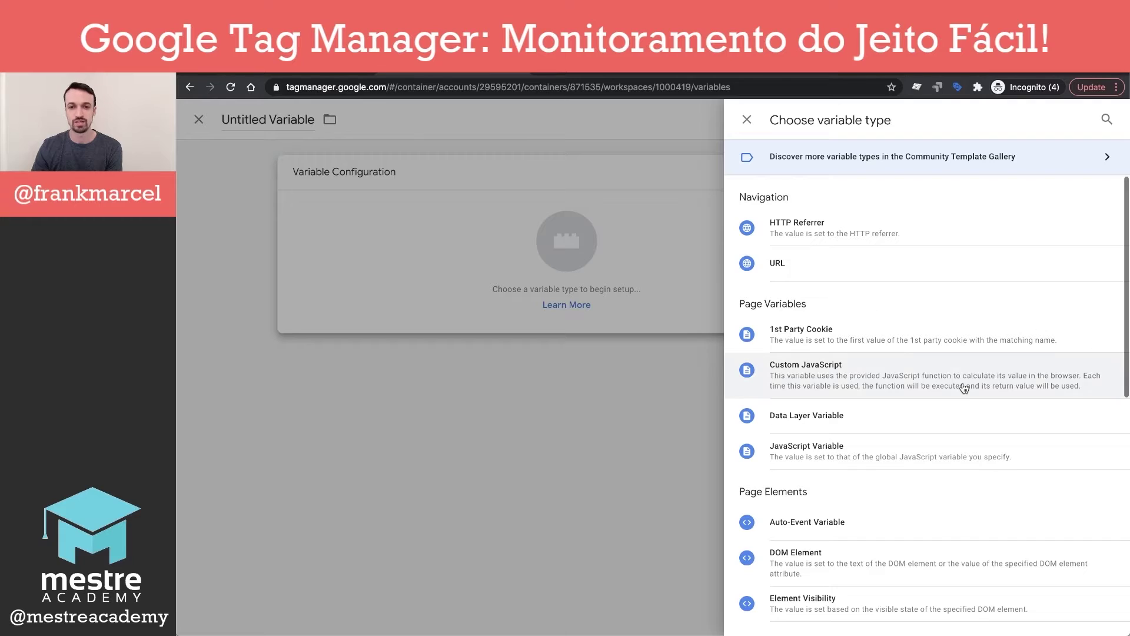
scroll(943, 369, "down", 2)
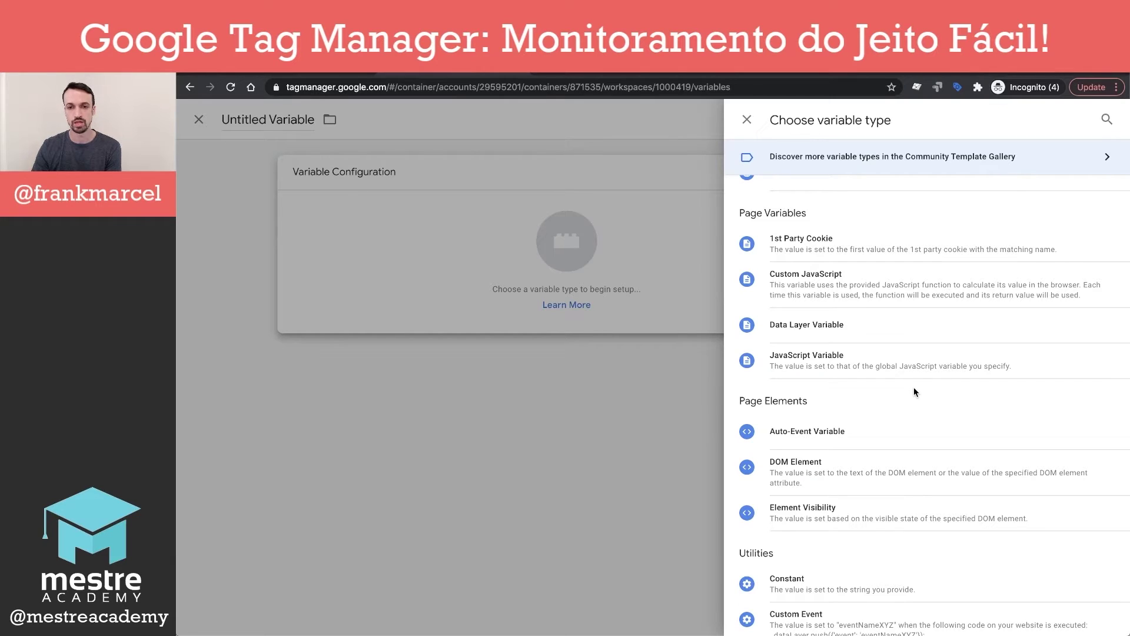
scroll(862, 361, "down", 3)
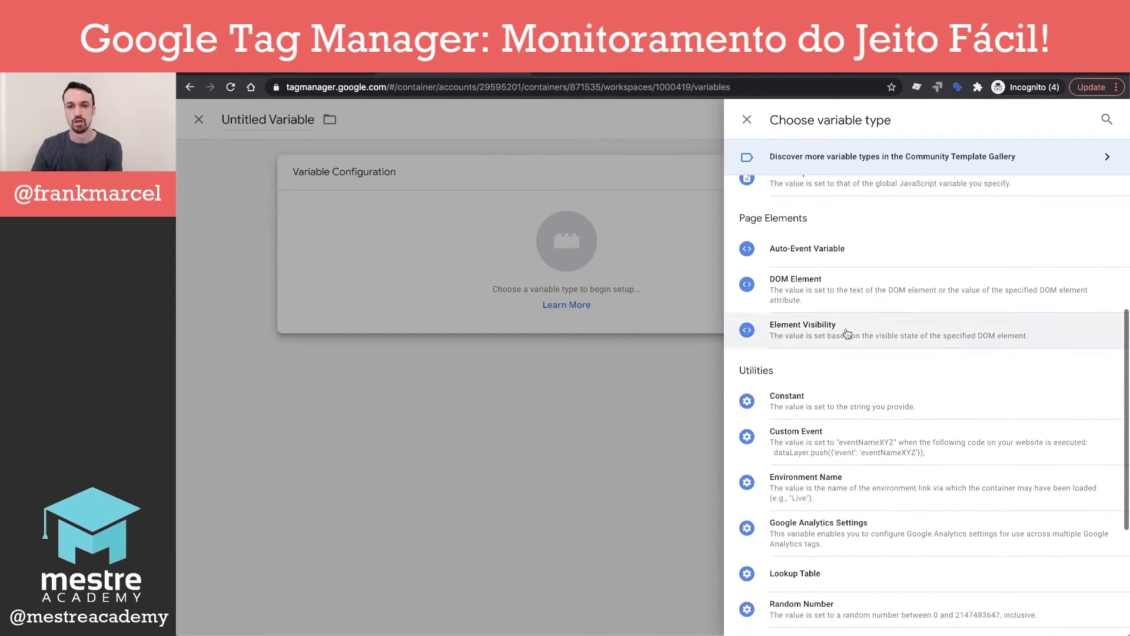
scroll(845, 380, "down", 2)
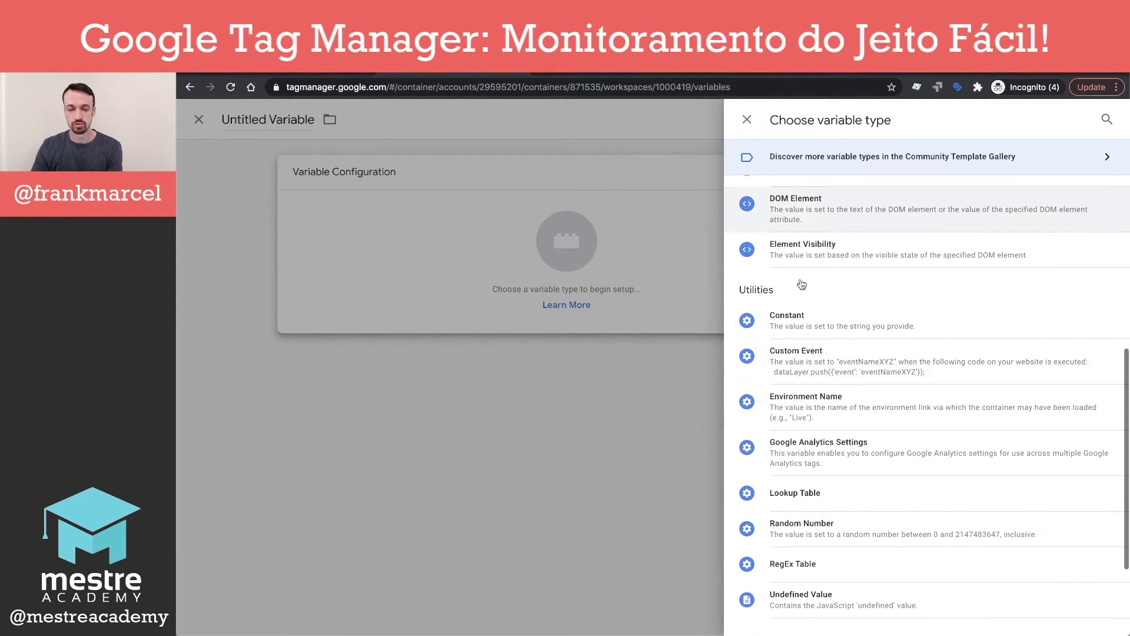
scroll(858, 334, "down", 1)
scroll(858, 334, "down", 2)
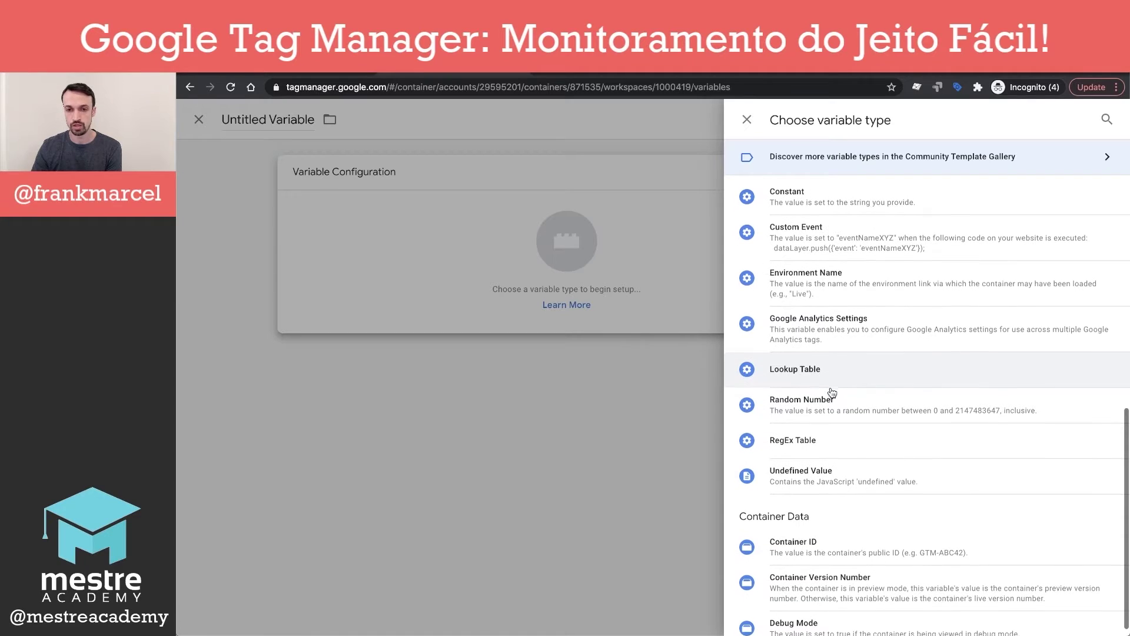
scroll(832, 393, "down", 1)
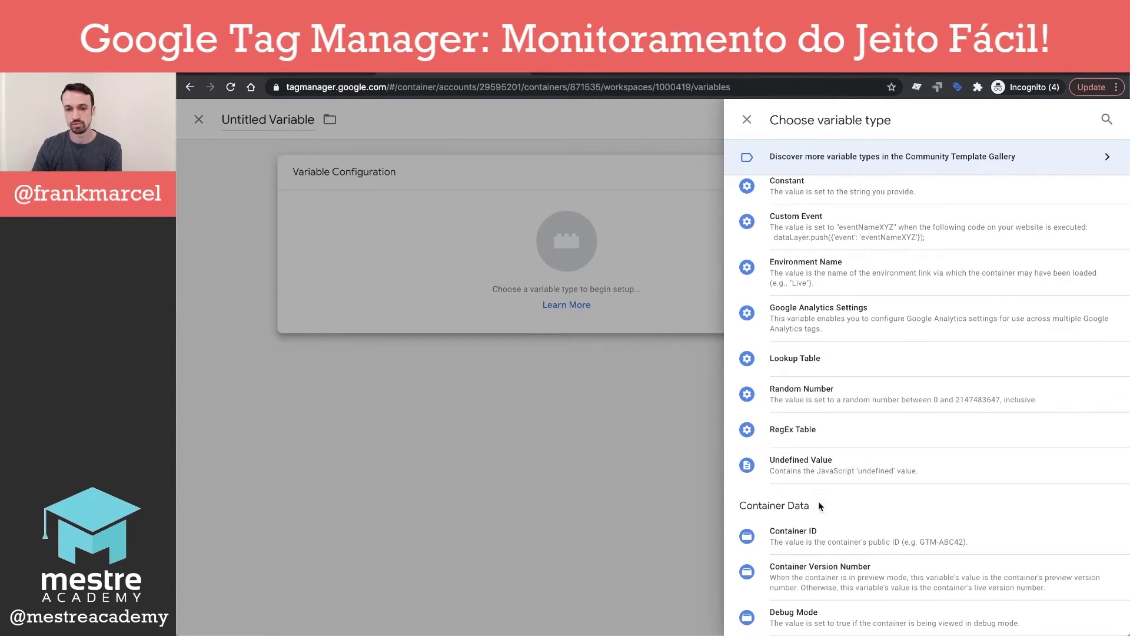
scroll(805, 408, "down", 6)
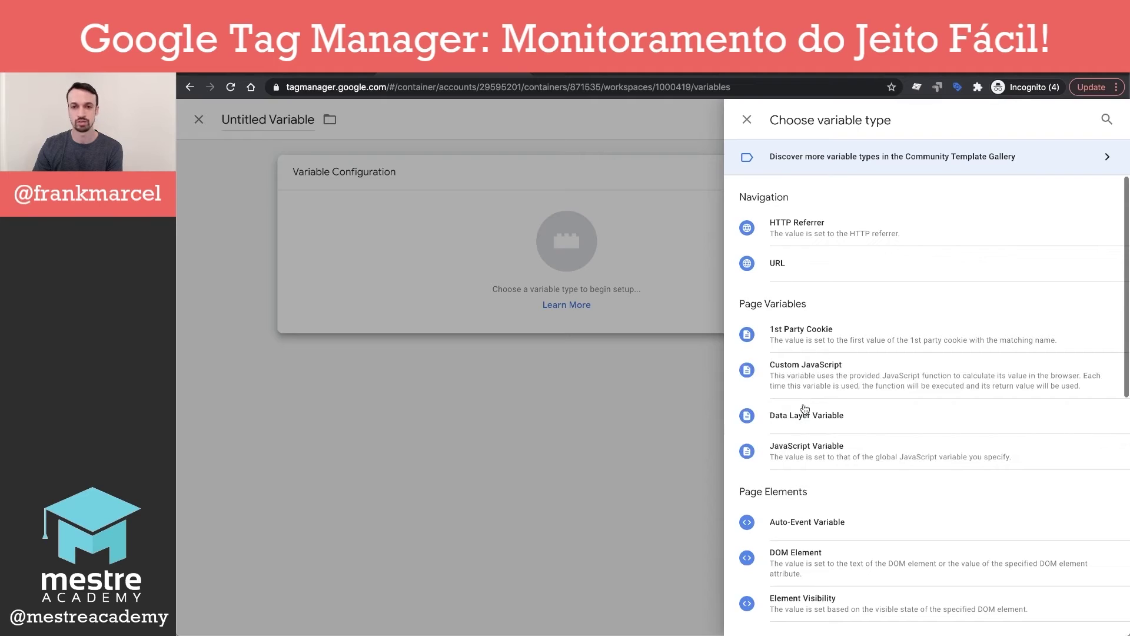
left_click(747, 120)
left_click(371, 120)
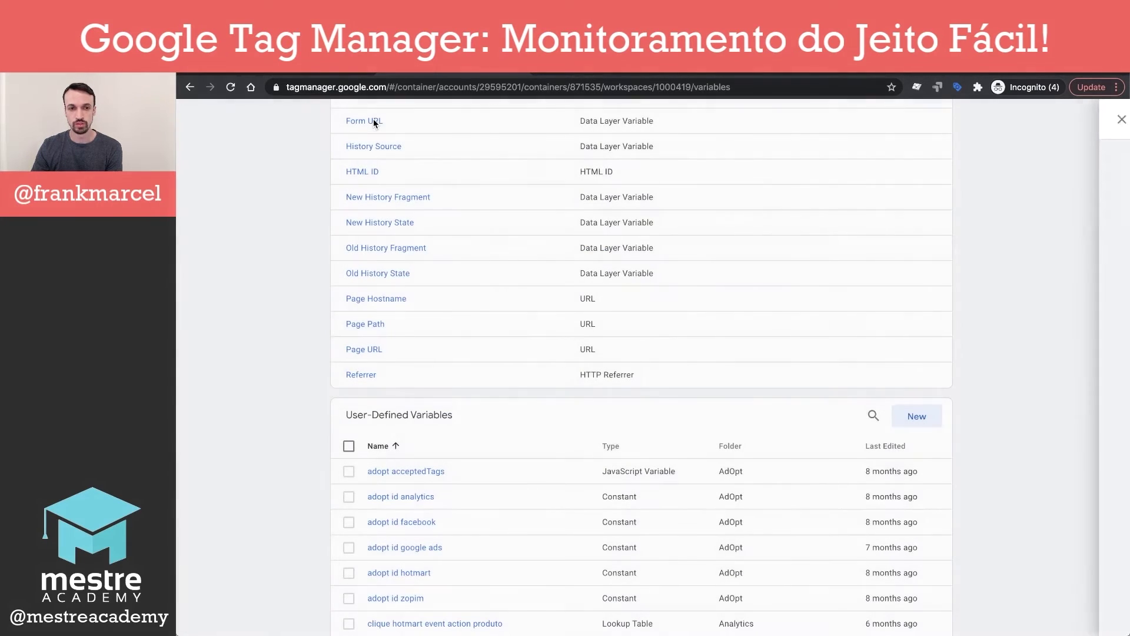
- Examine the GA Tracking ID constant among the user-defined variables, including its value field, and close it without changes
scroll(422, 411, "up", 10)
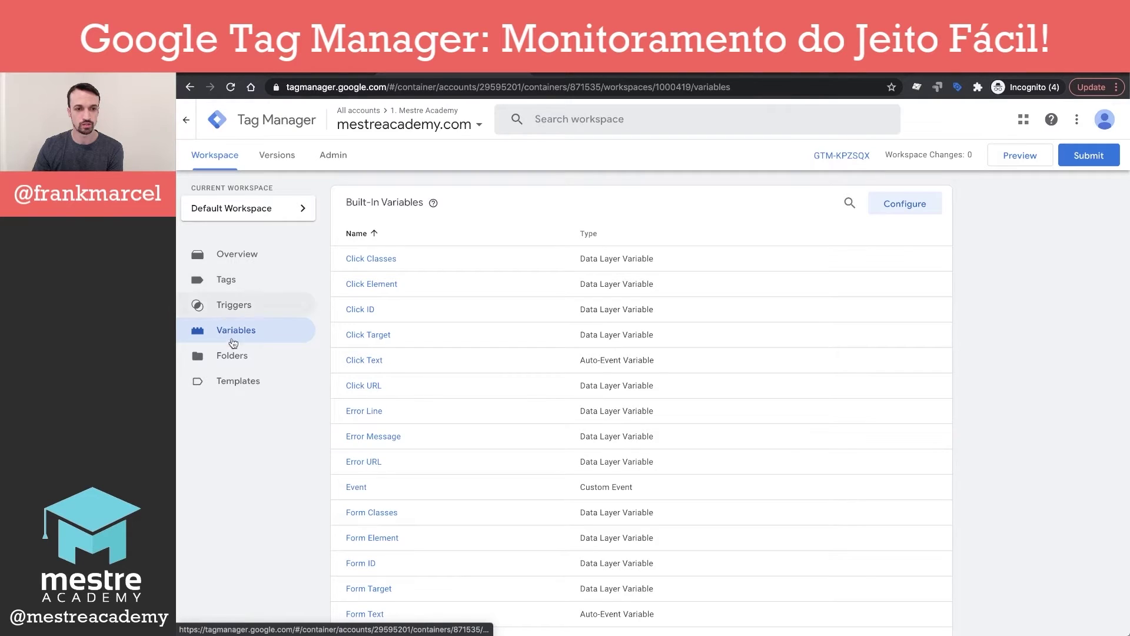
scroll(429, 497, "down", 10)
scroll(430, 501, "down", 3)
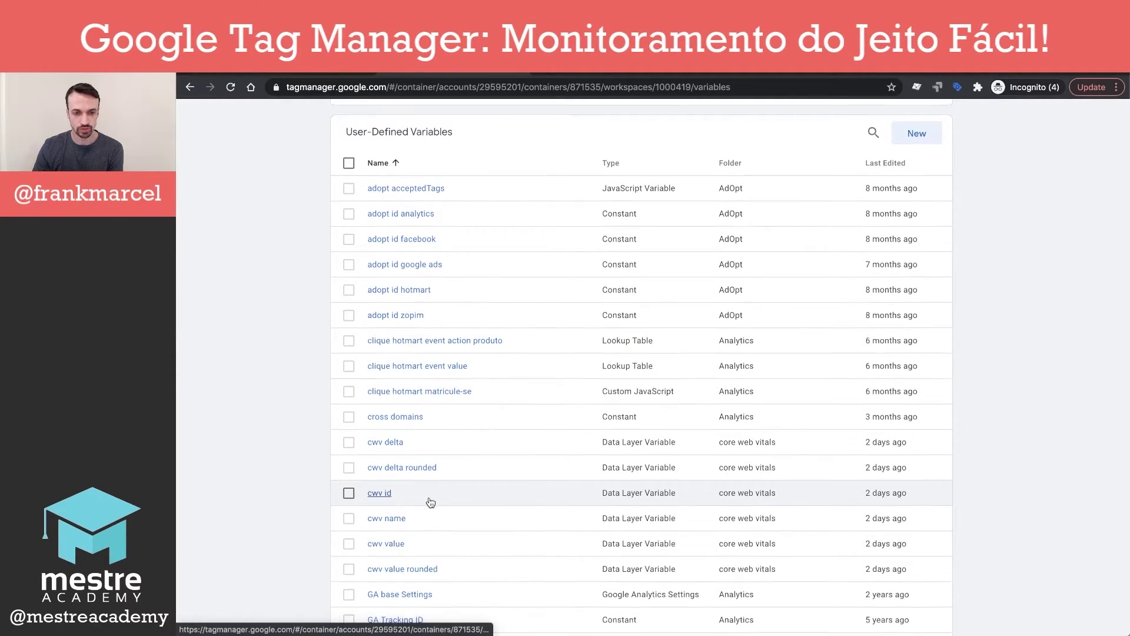
scroll(430, 502, "down", 3)
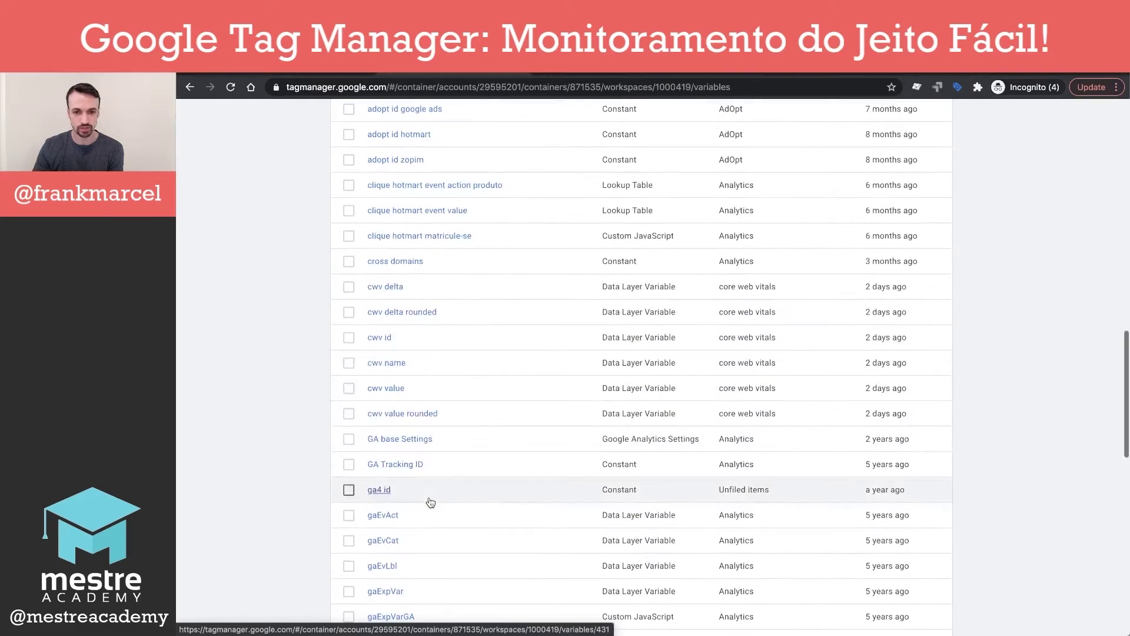
left_click(400, 471)
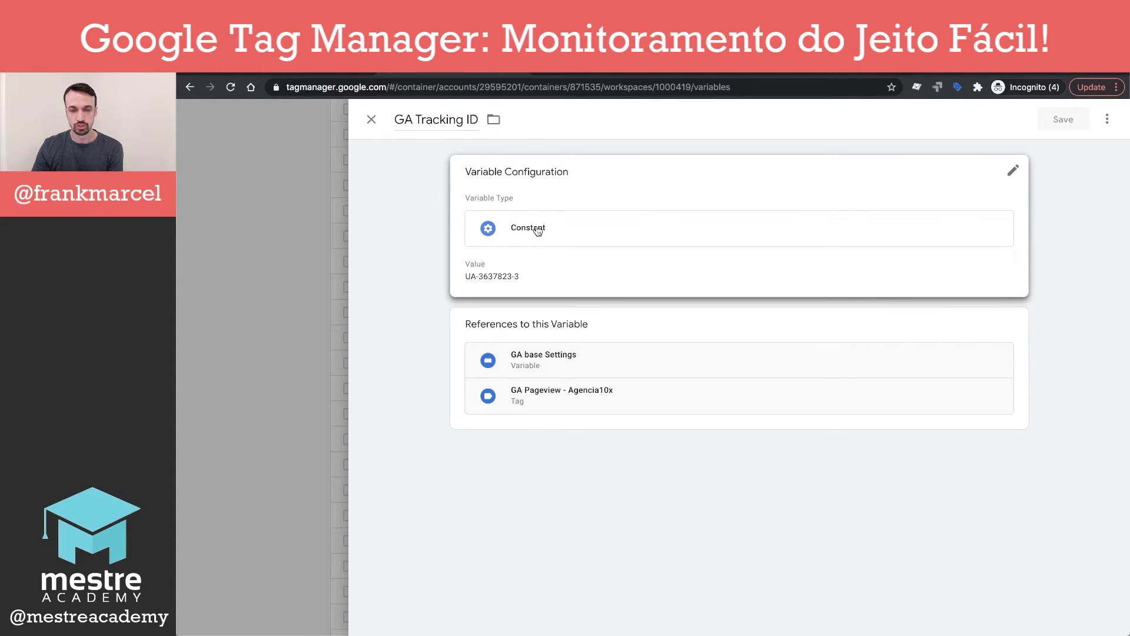
left_click(549, 259)
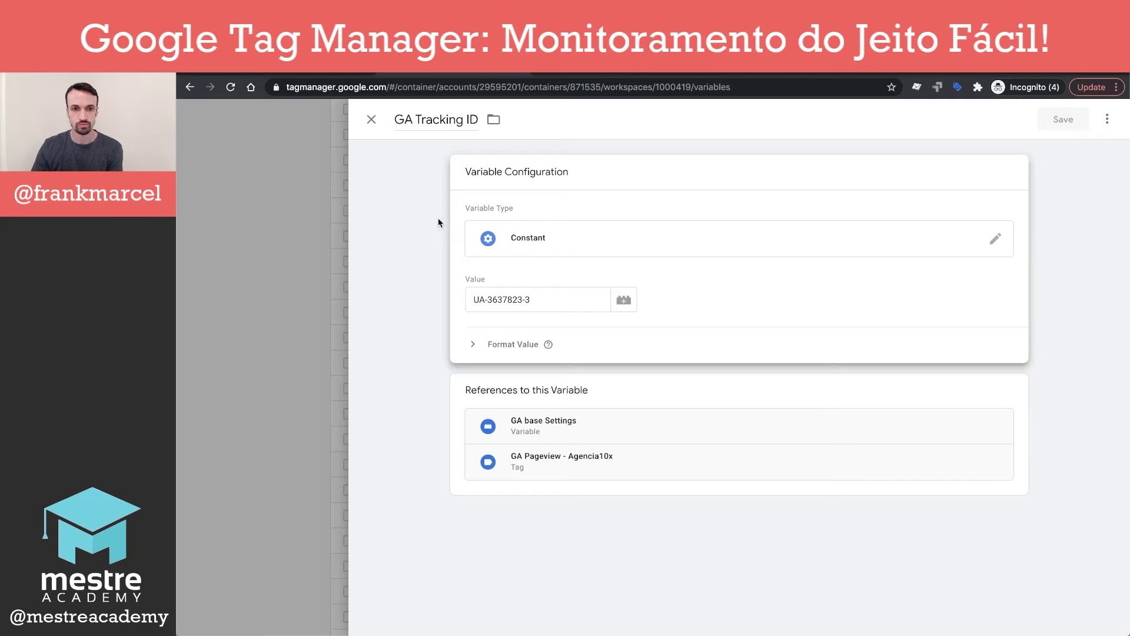
left_click(371, 121)
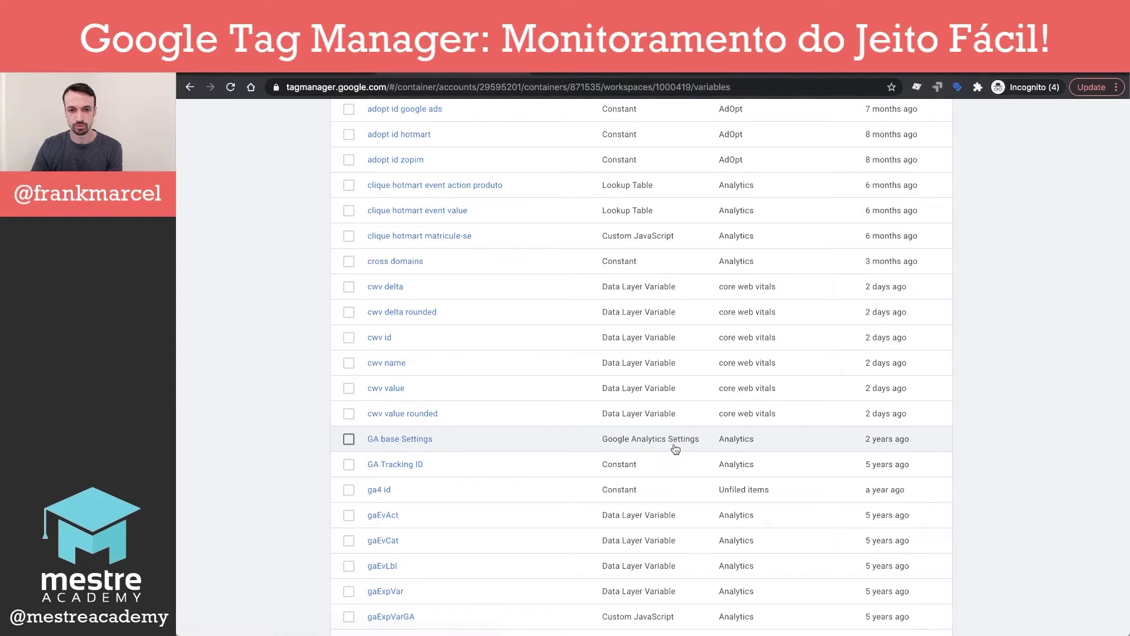
- Examine the GA base Settings variable, including its tracking ID and cookie domain fields, and close it without changes
left_click(404, 440)
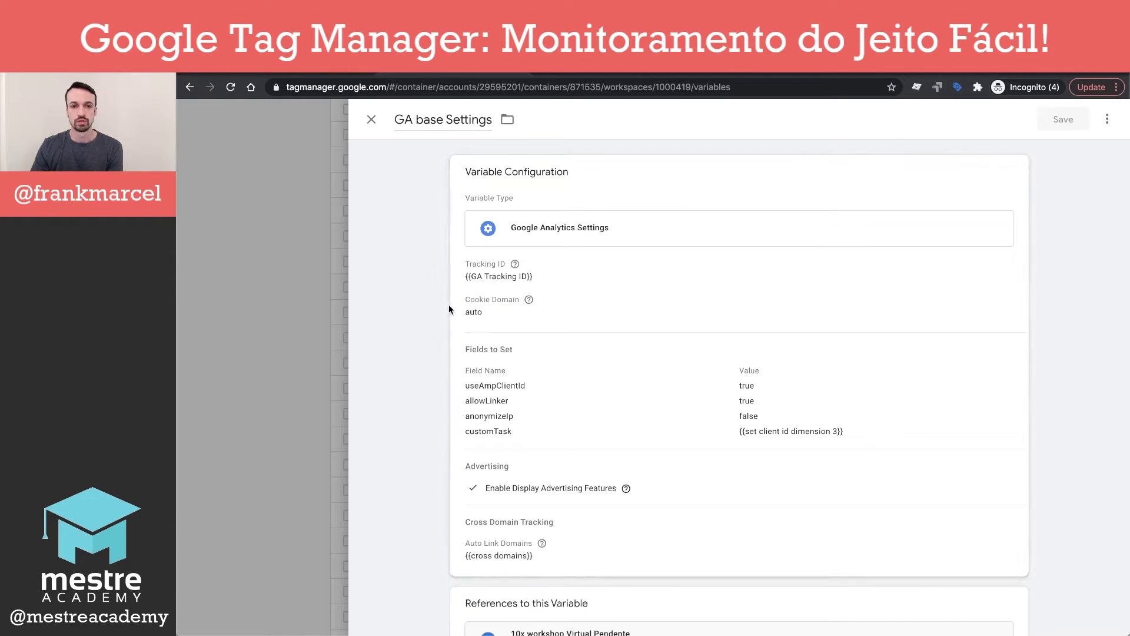
left_click(507, 279)
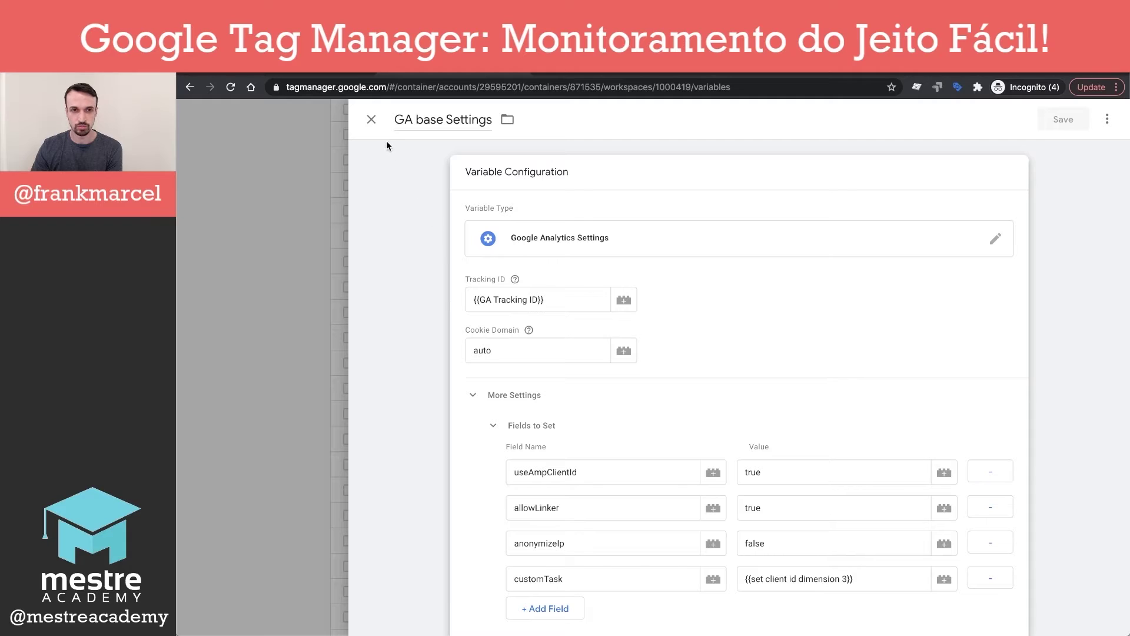
left_click(372, 120)
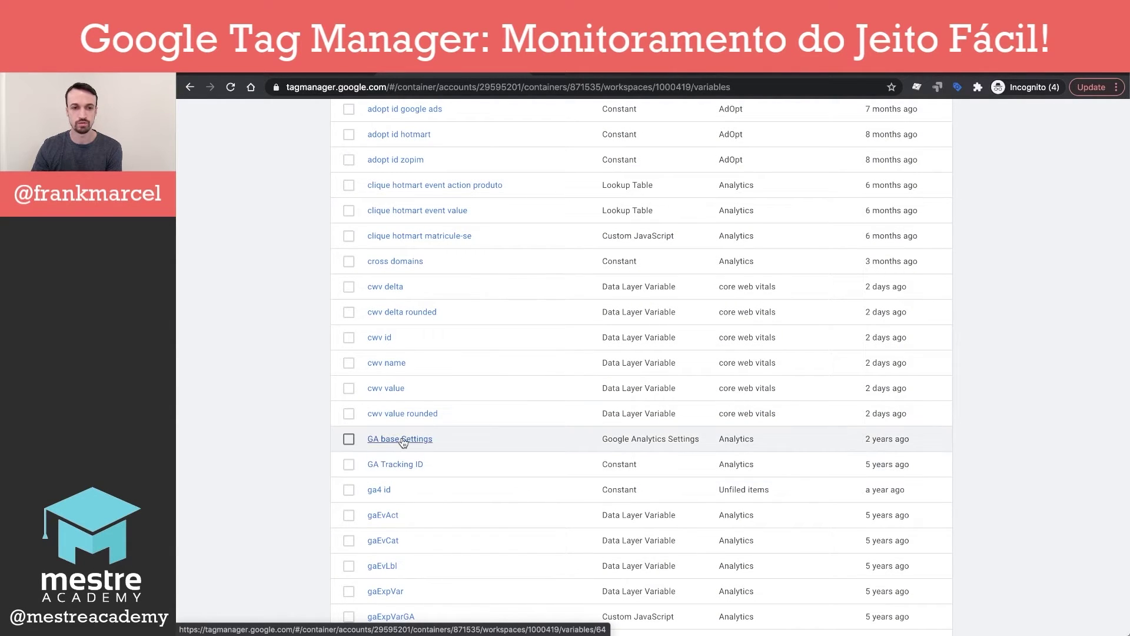
- Review the GA base Settings variable again, from its references to the fields to set and advertising options, and close it unchanged
left_click(402, 441)
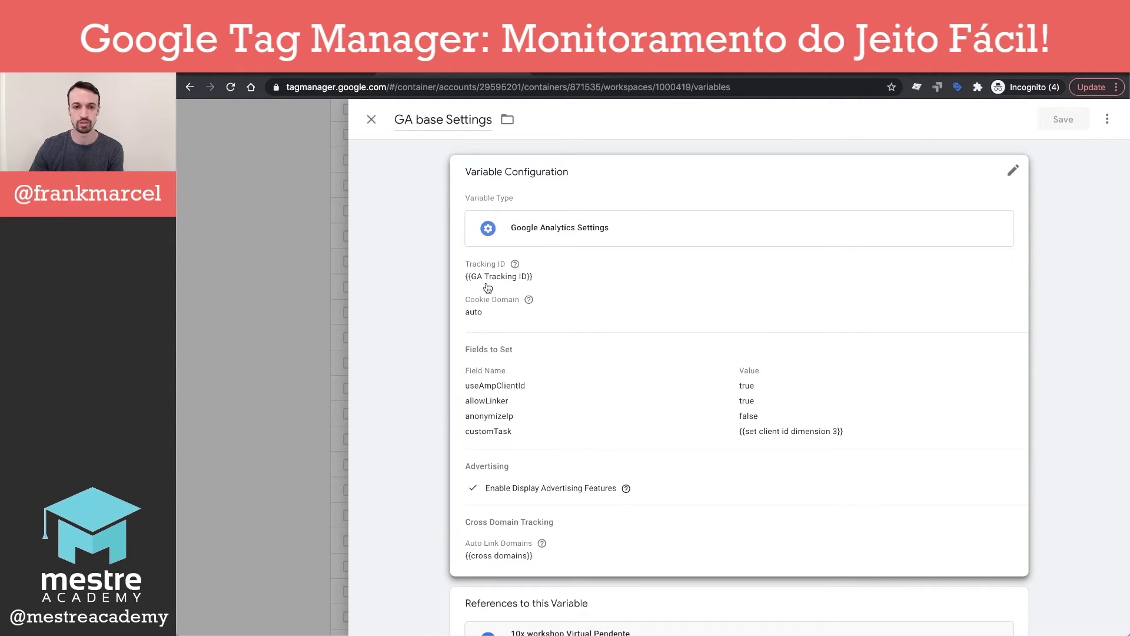
scroll(487, 288, "down", 1)
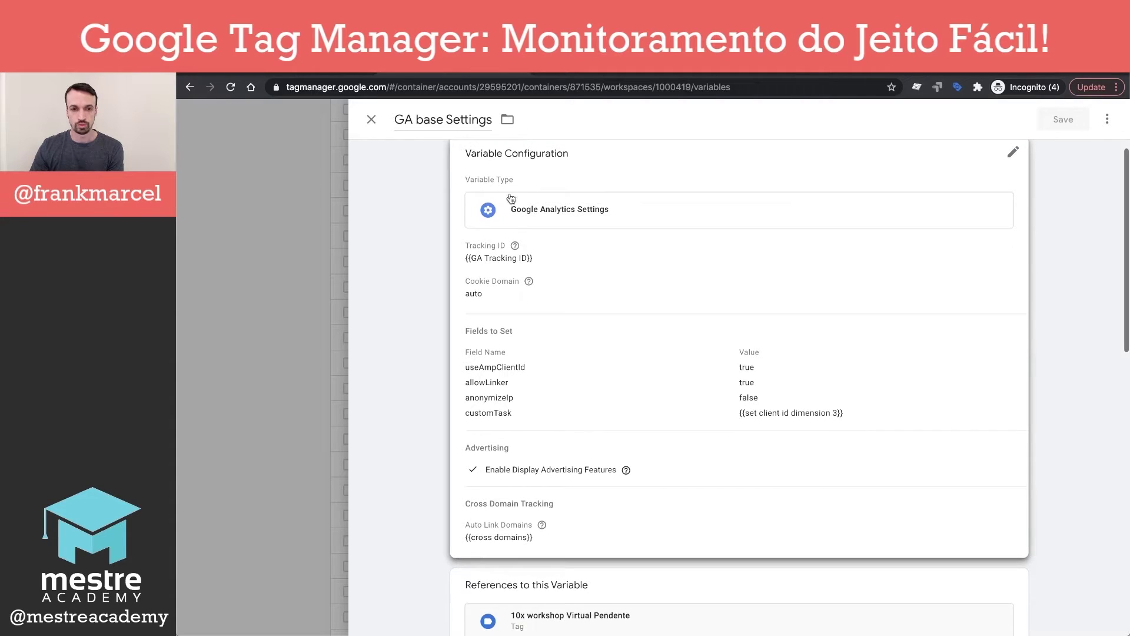
scroll(510, 399, "down", 2)
scroll(507, 396, "up", 4)
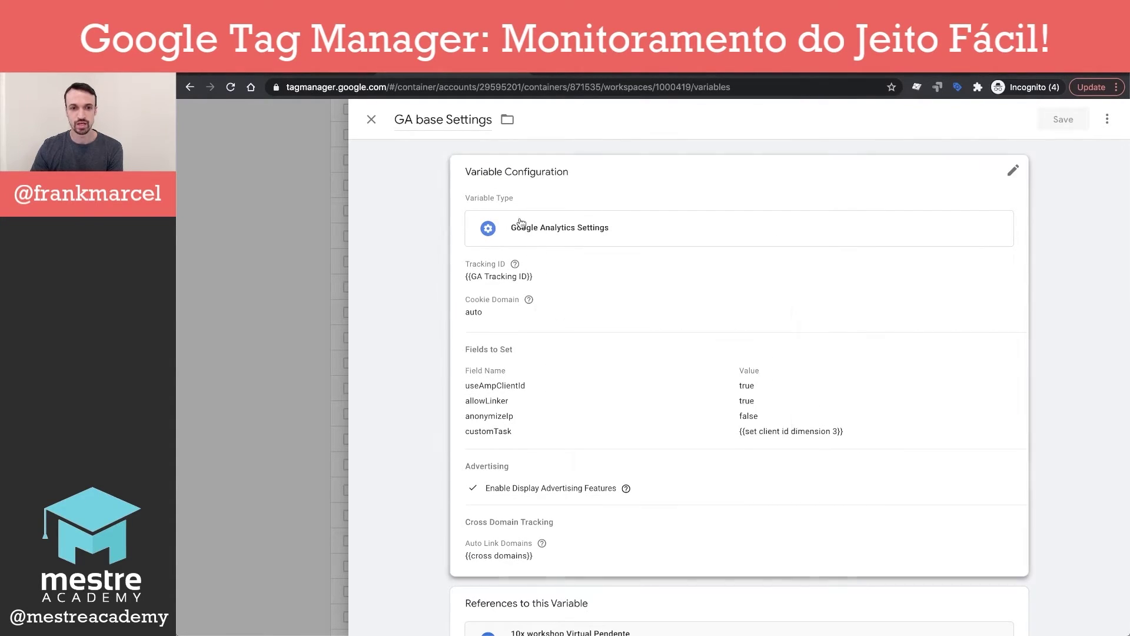
left_click(601, 285)
scroll(758, 352, "down", 2)
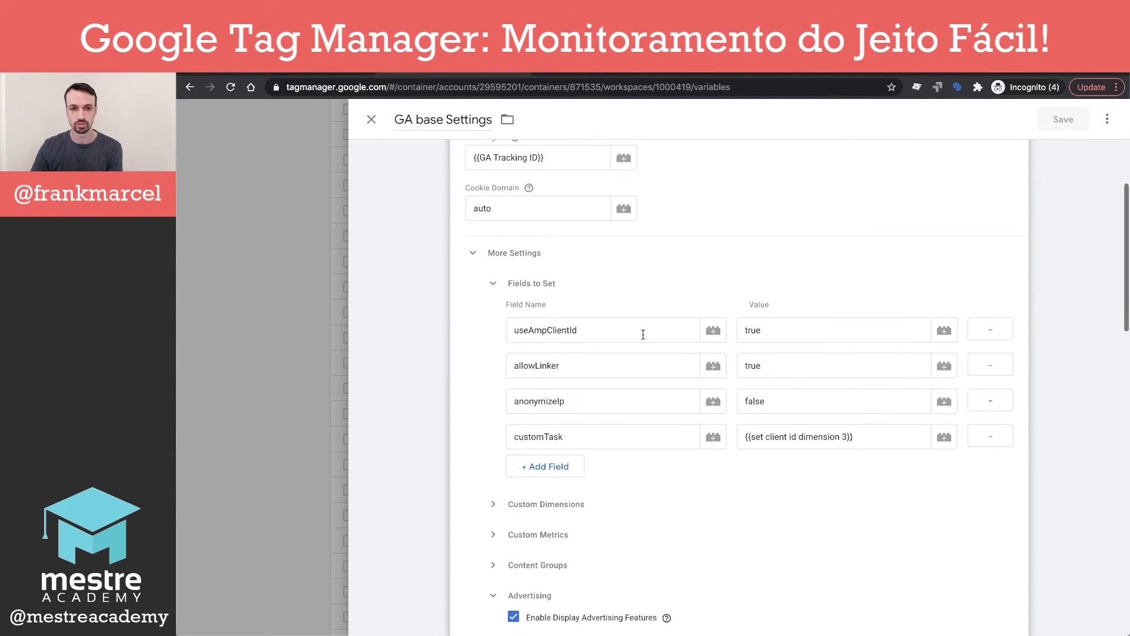
scroll(618, 574, "down", 3)
scroll(623, 574, "up", 5)
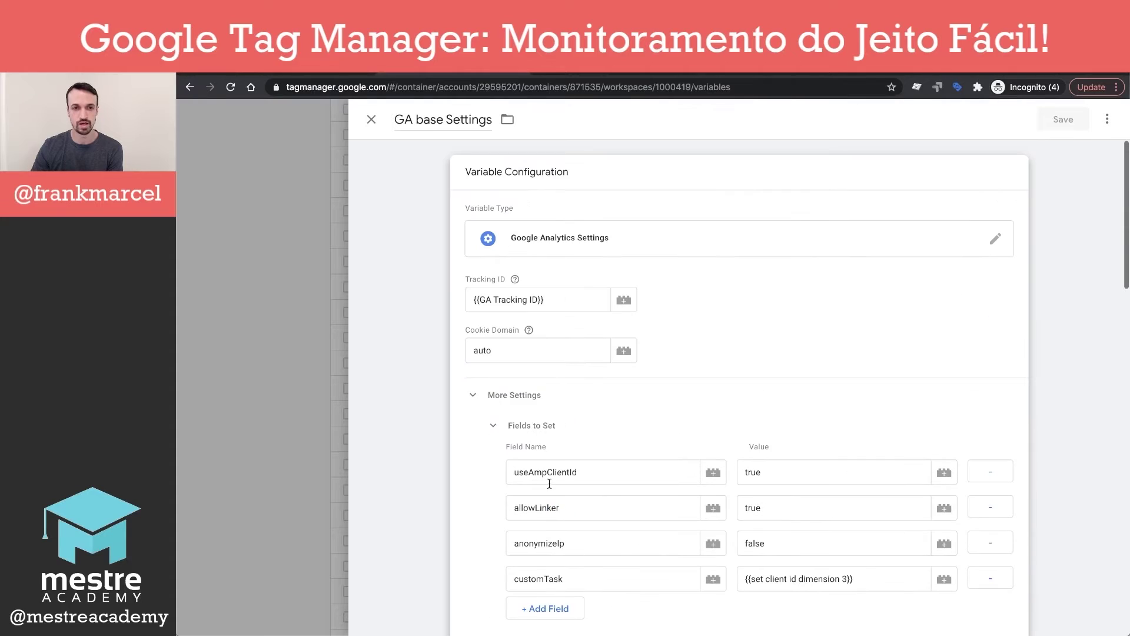
left_click(371, 119)
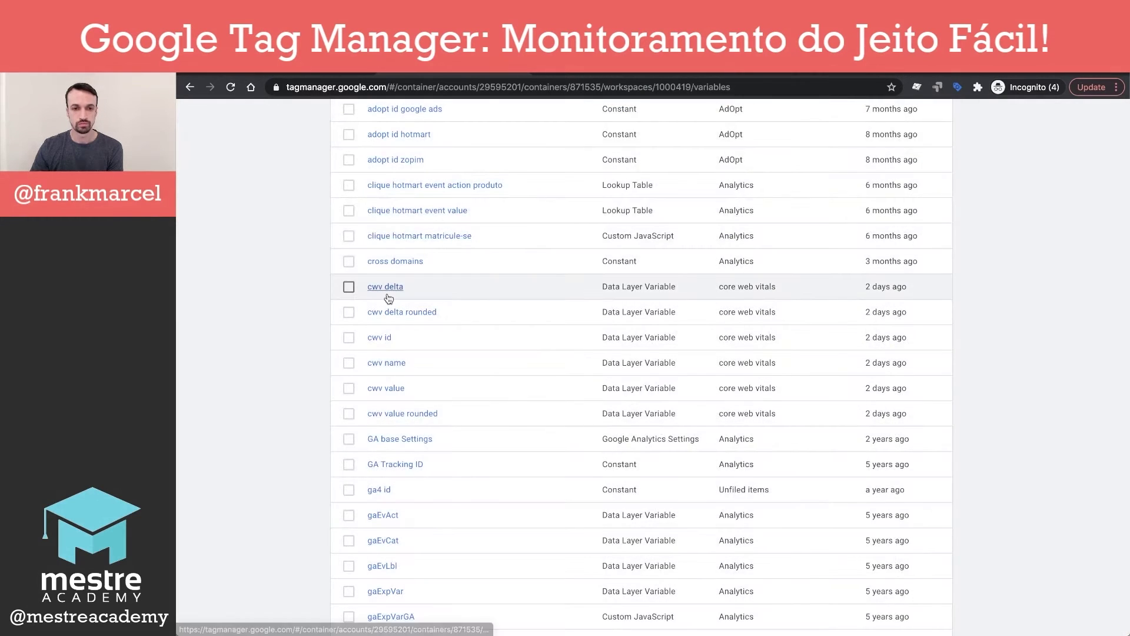
- Go to the workspace's folders and expand the GA4 and Analytics folders to look through their items
scroll(391, 294, "up", 10)
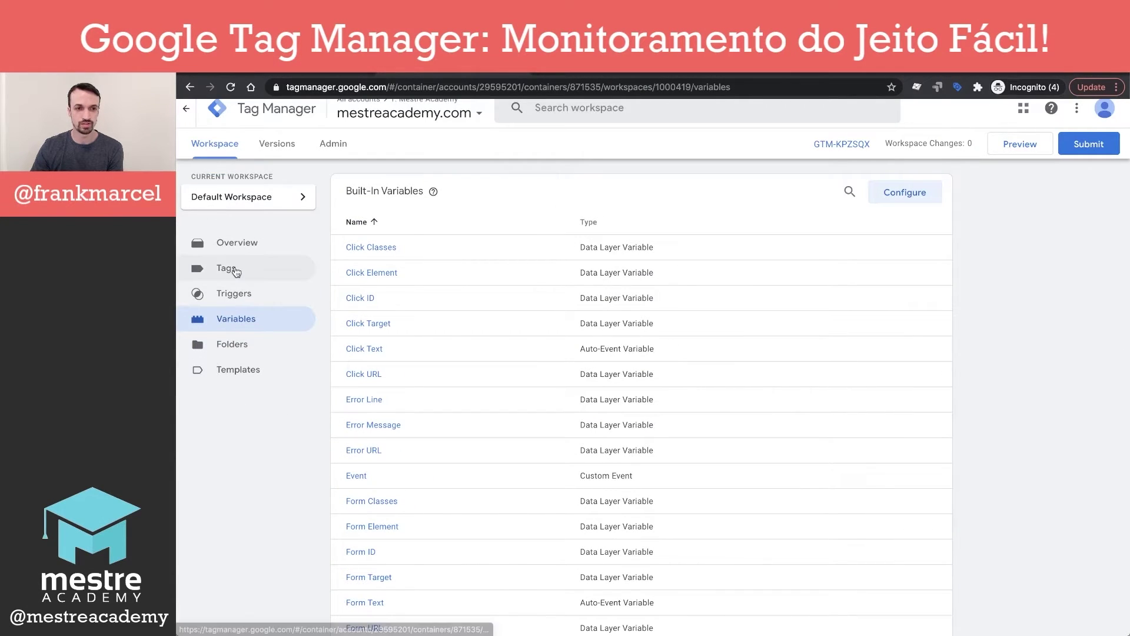
left_click(235, 270)
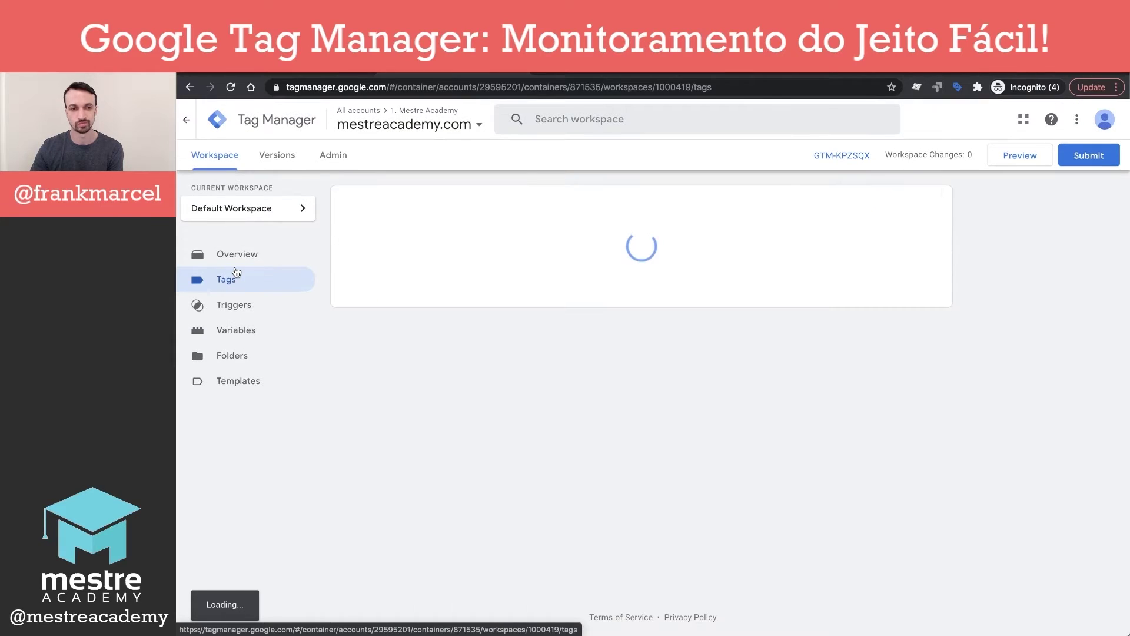
left_click(227, 355)
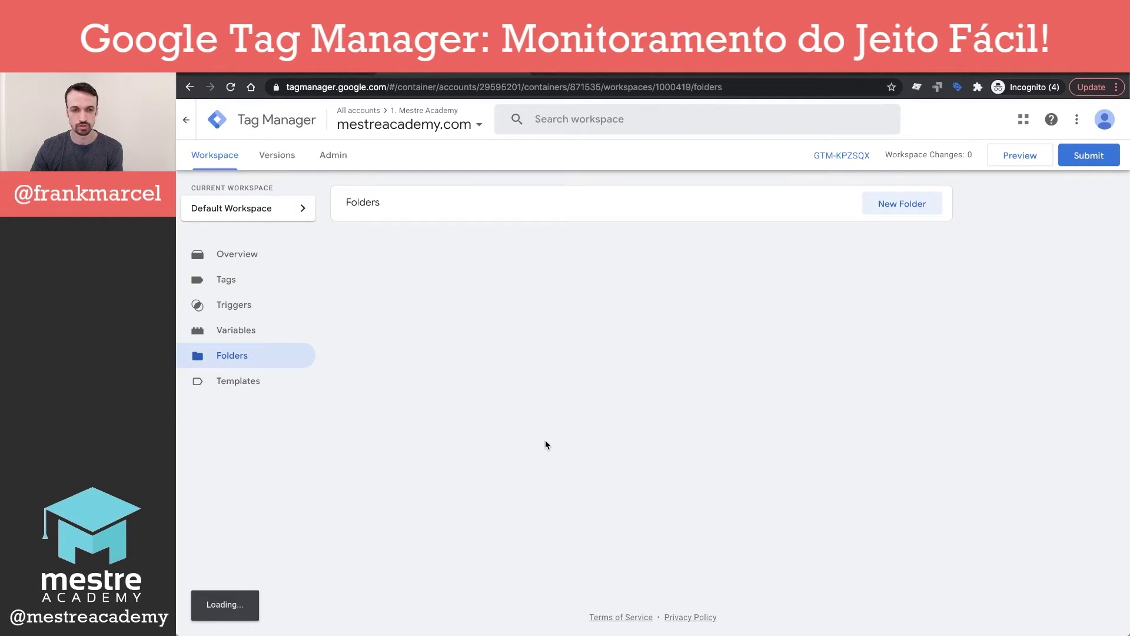
scroll(546, 443, "down", 4)
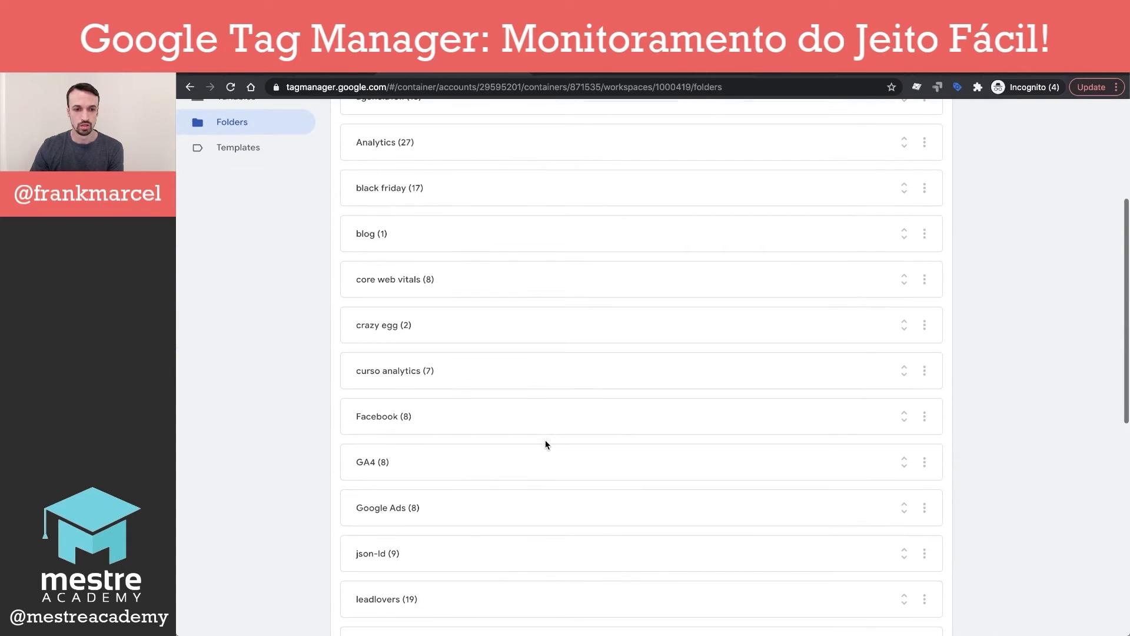
left_click(442, 455)
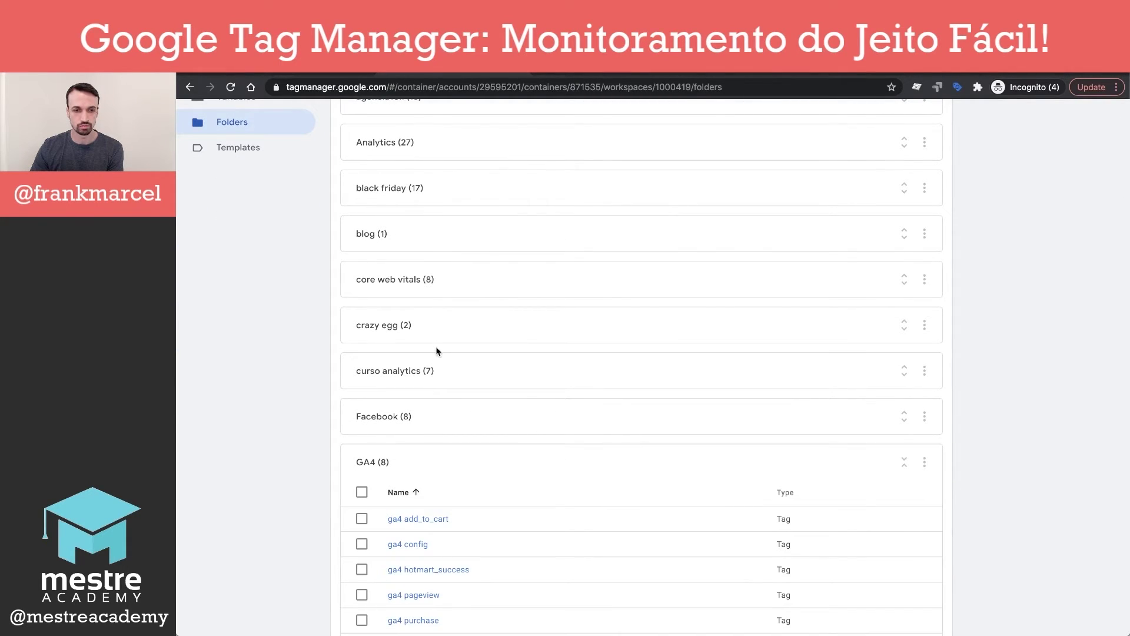
scroll(436, 348, "up", 2)
left_click(437, 235)
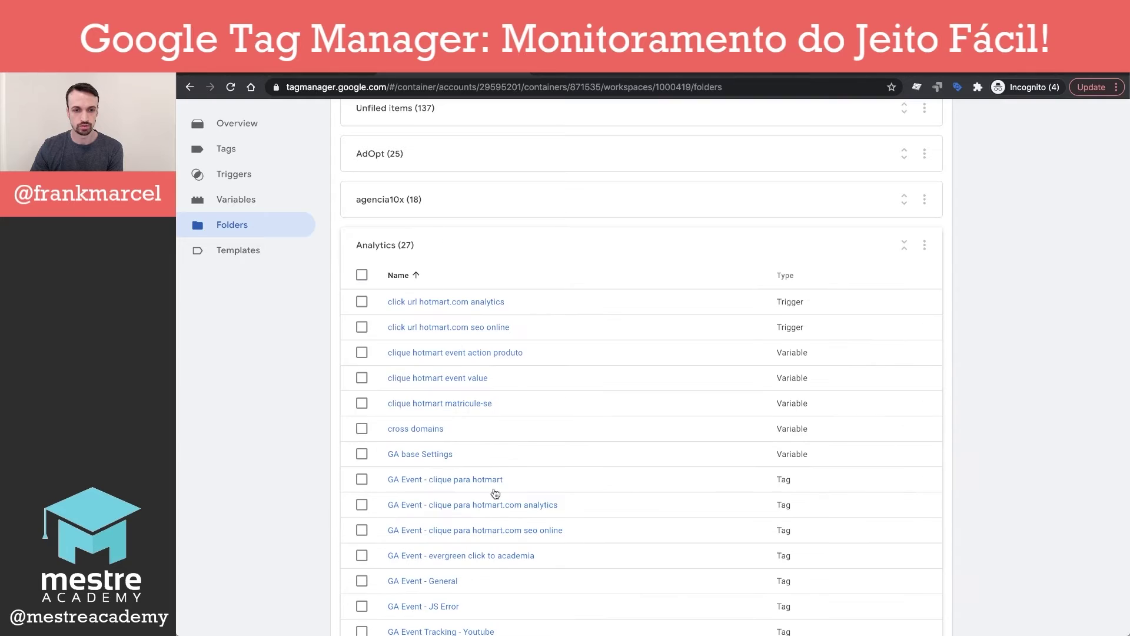
scroll(495, 494, "down", 3)
- Open the GA Pageview tag from the Analytics folder and examine the available tag types without choosing another one
left_click(433, 489)
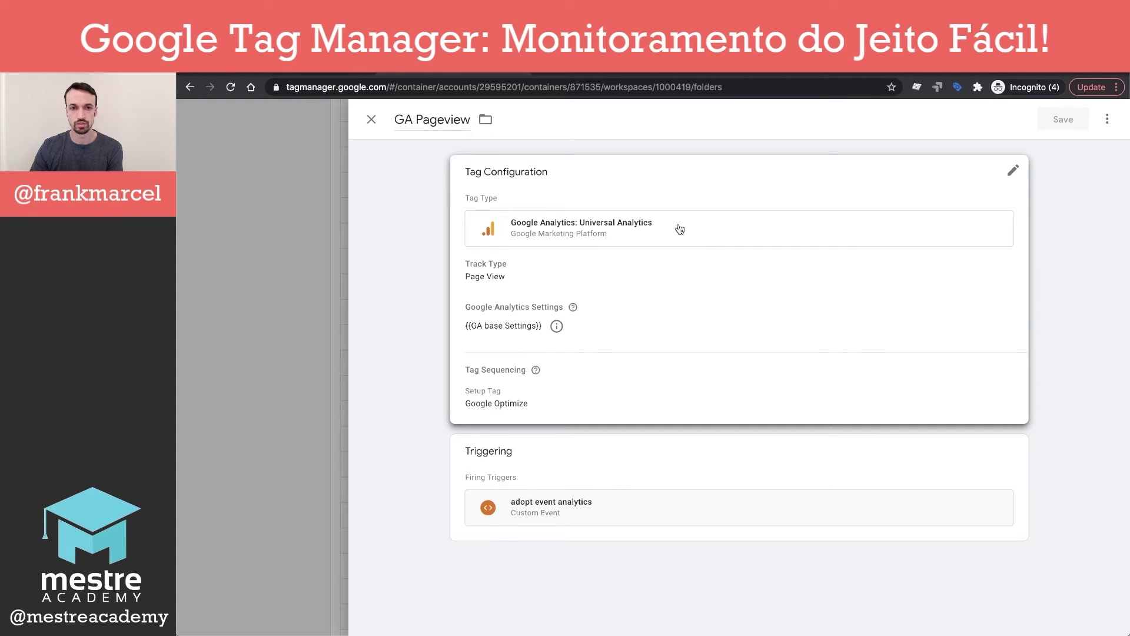
left_click(680, 229)
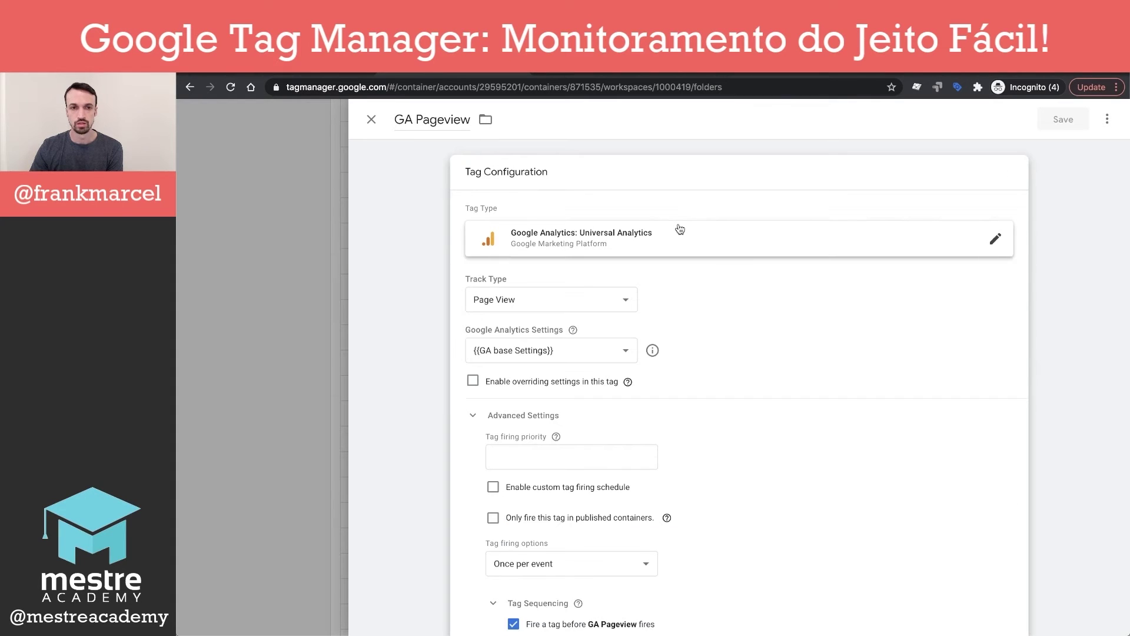
left_click(622, 248)
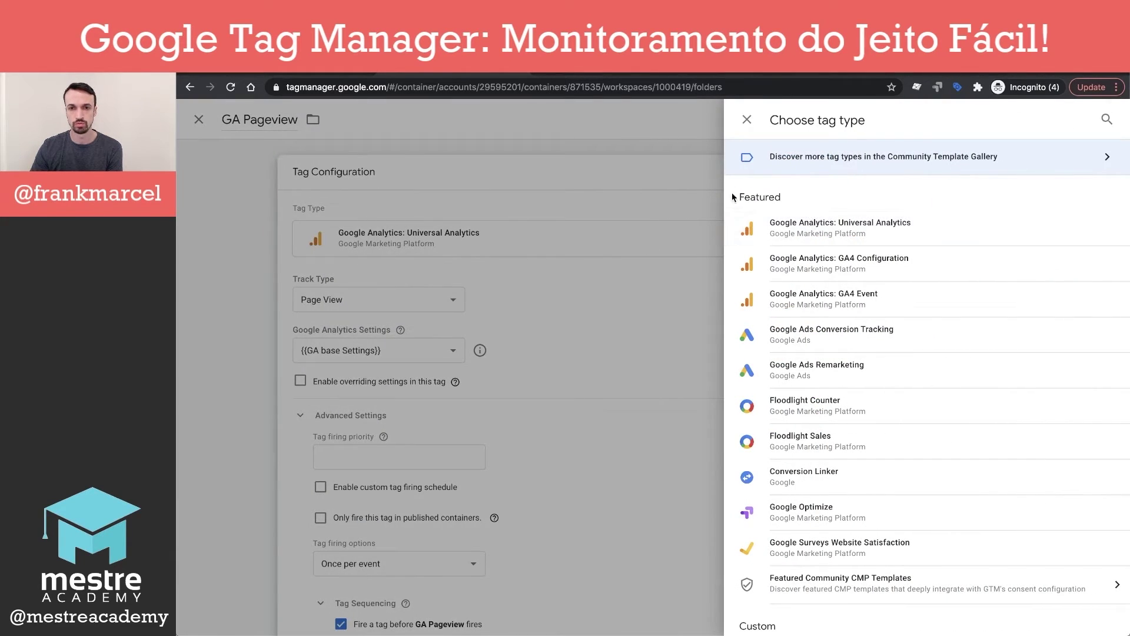
left_click(749, 120)
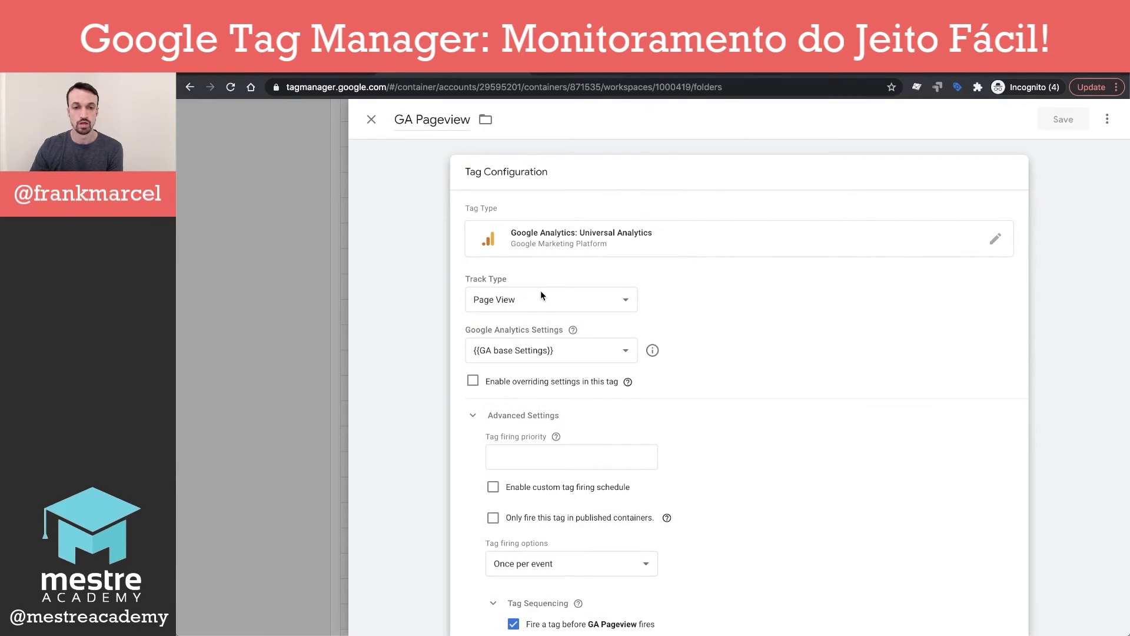
- Examine the GA Pageview tag's track type, Google Analytics settings variable, advanced settings, tag sequencing and firing trigger
left_click(540, 301)
left_click(510, 304)
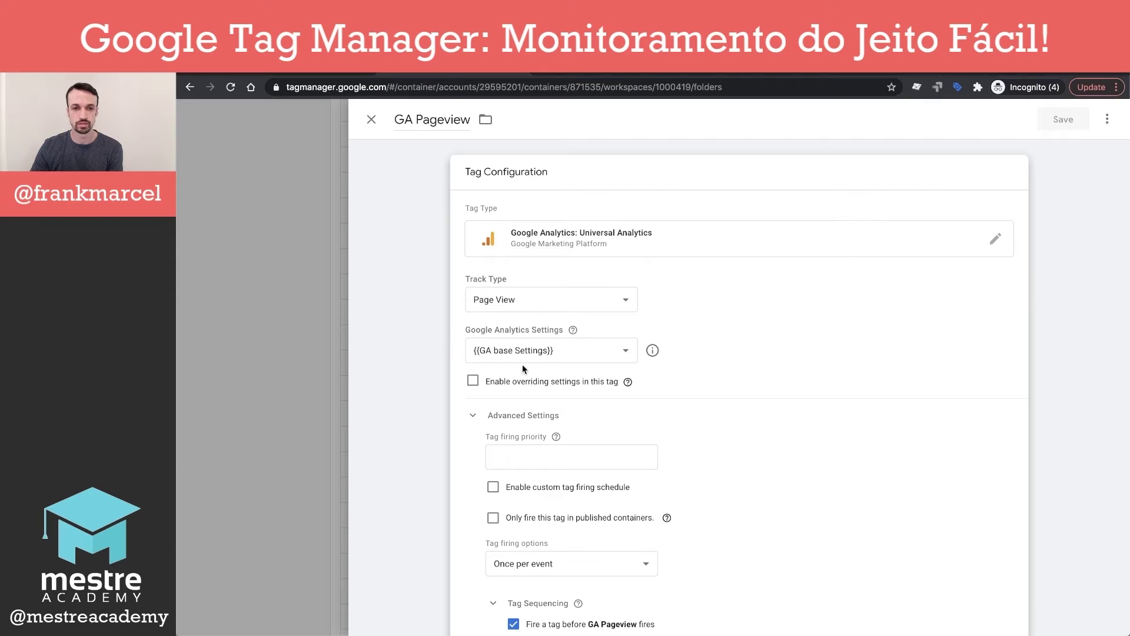
left_click(628, 352)
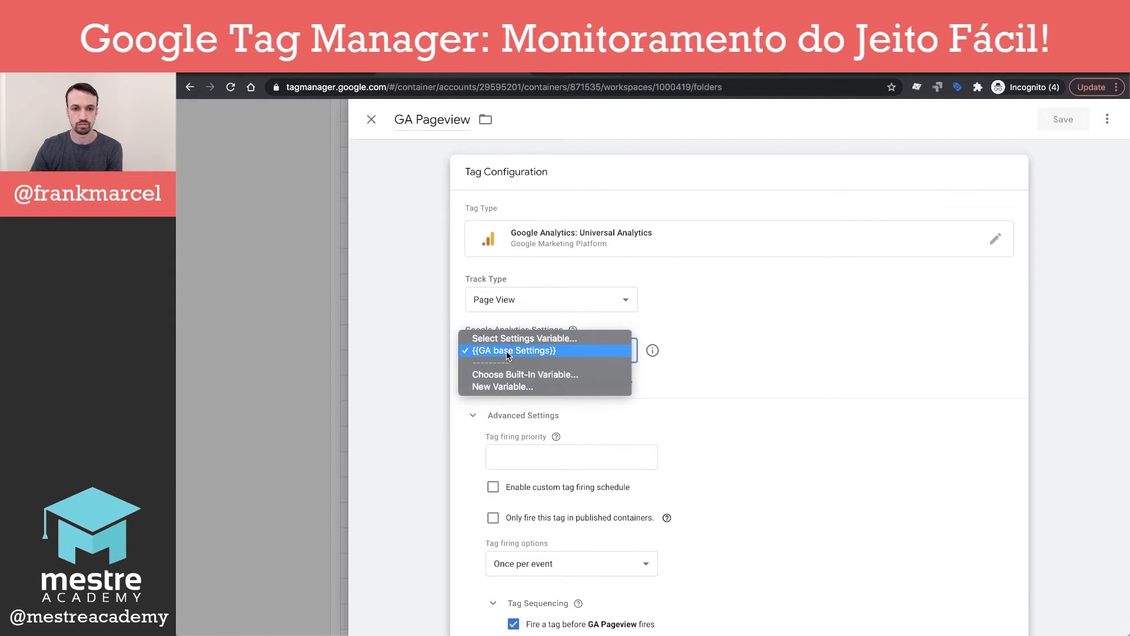
left_click(714, 325)
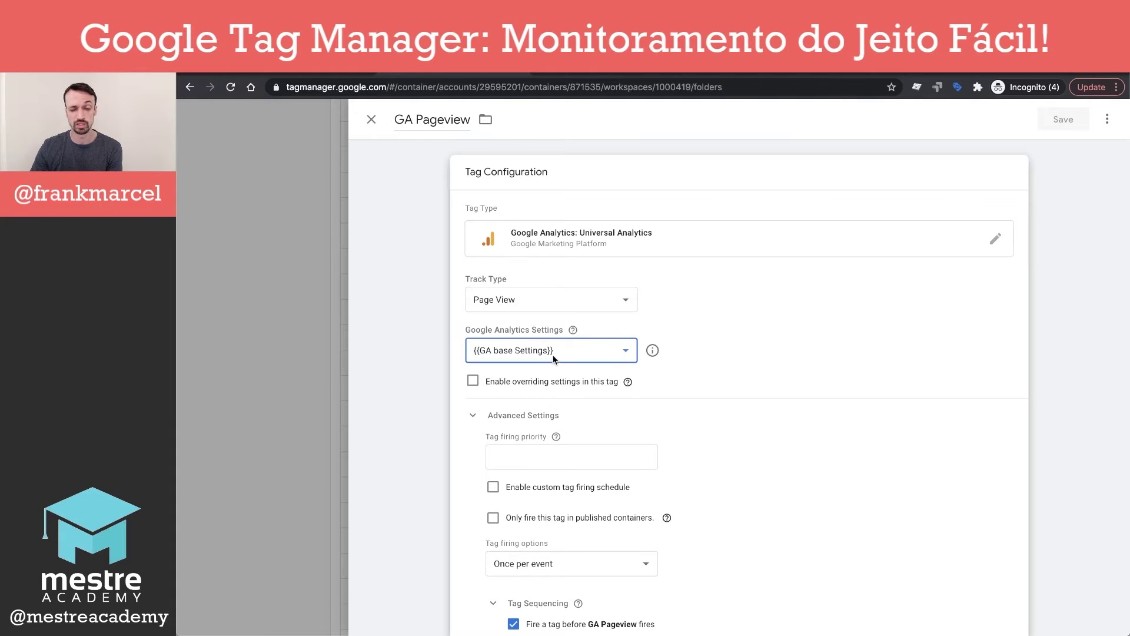
scroll(565, 372, "down", 4)
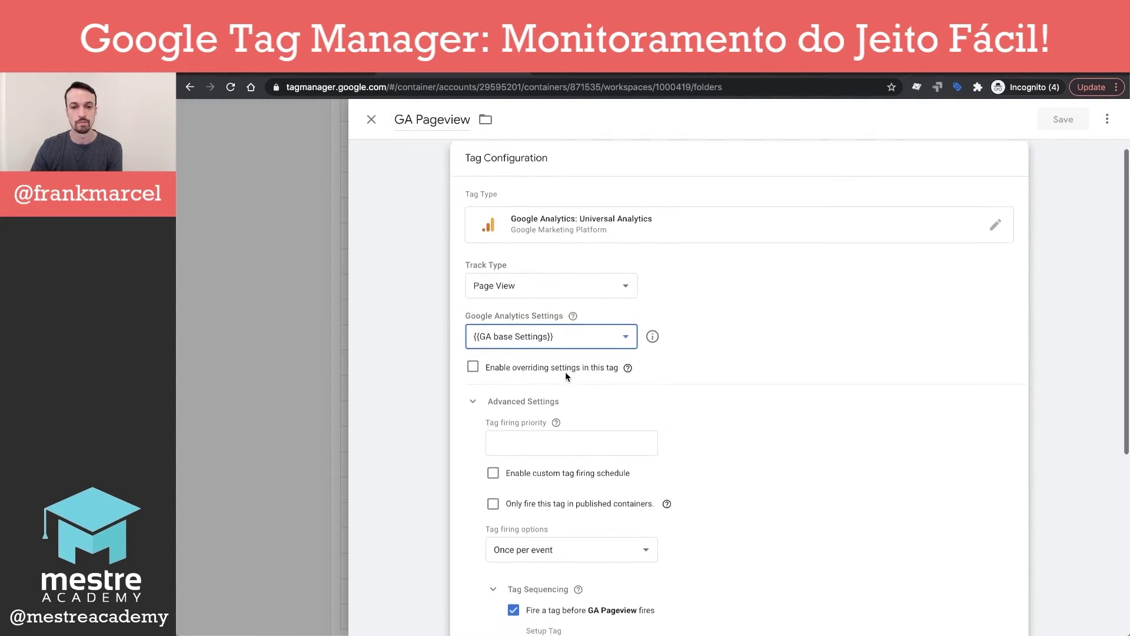
scroll(512, 484, "down", 2)
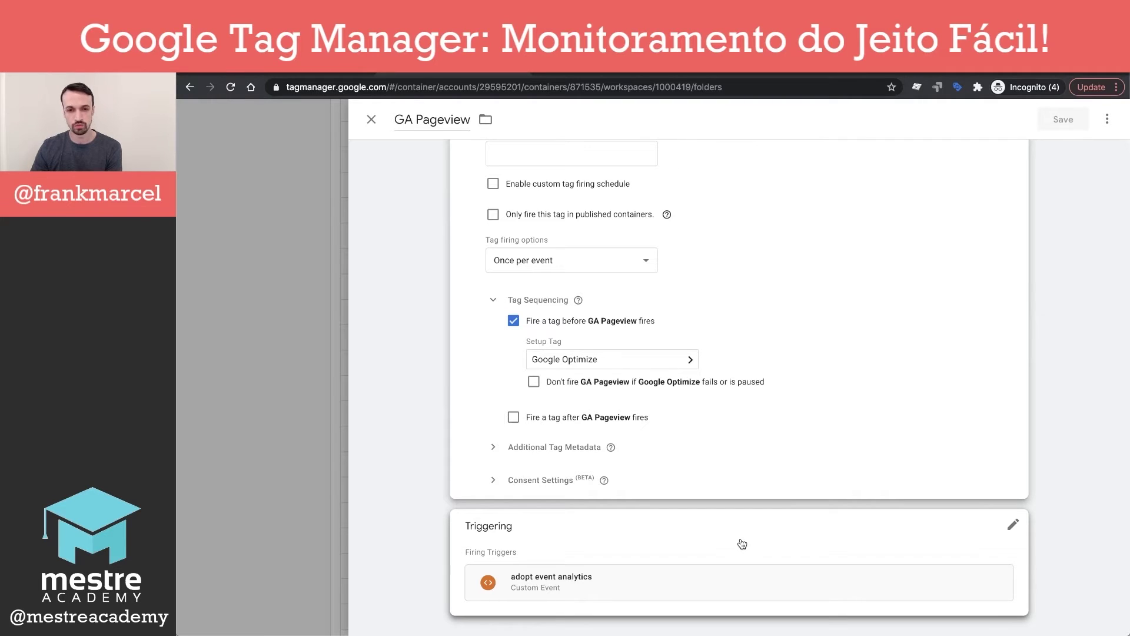
- Examine the tag's adopt event analytics trigger and the available trigger types, and close the trigger without changes
left_click(658, 598)
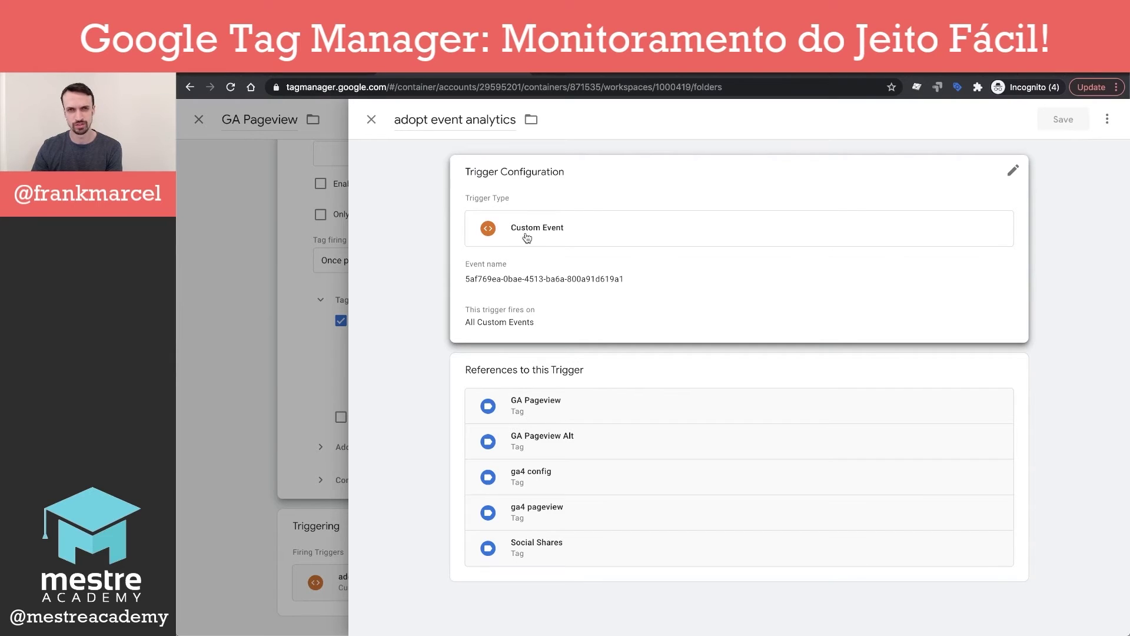
left_click(564, 236)
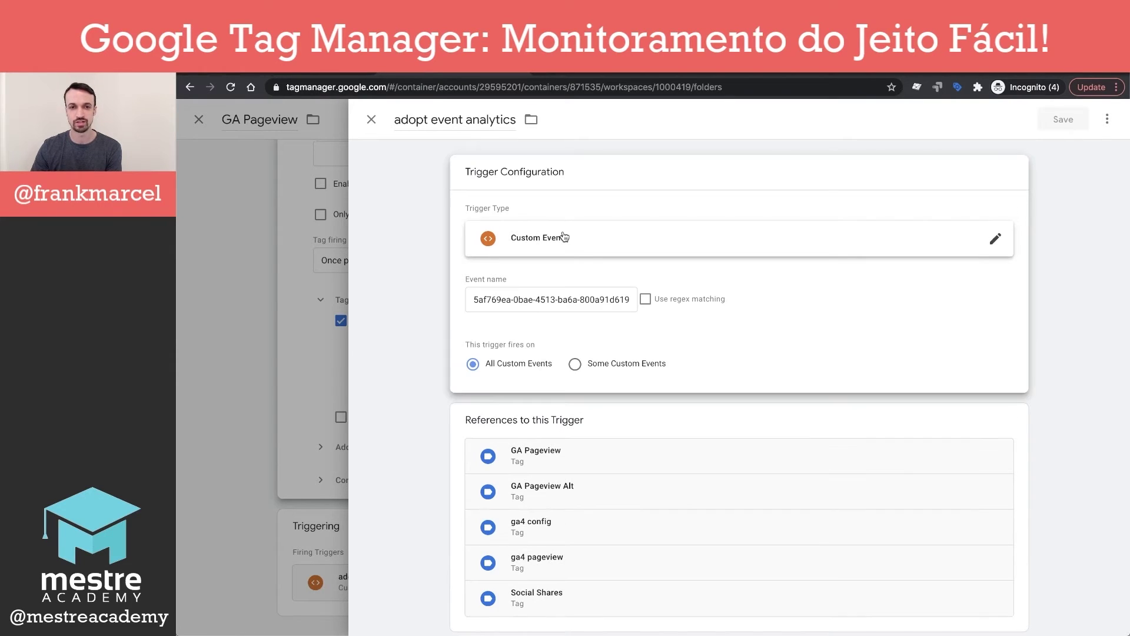
left_click(564, 238)
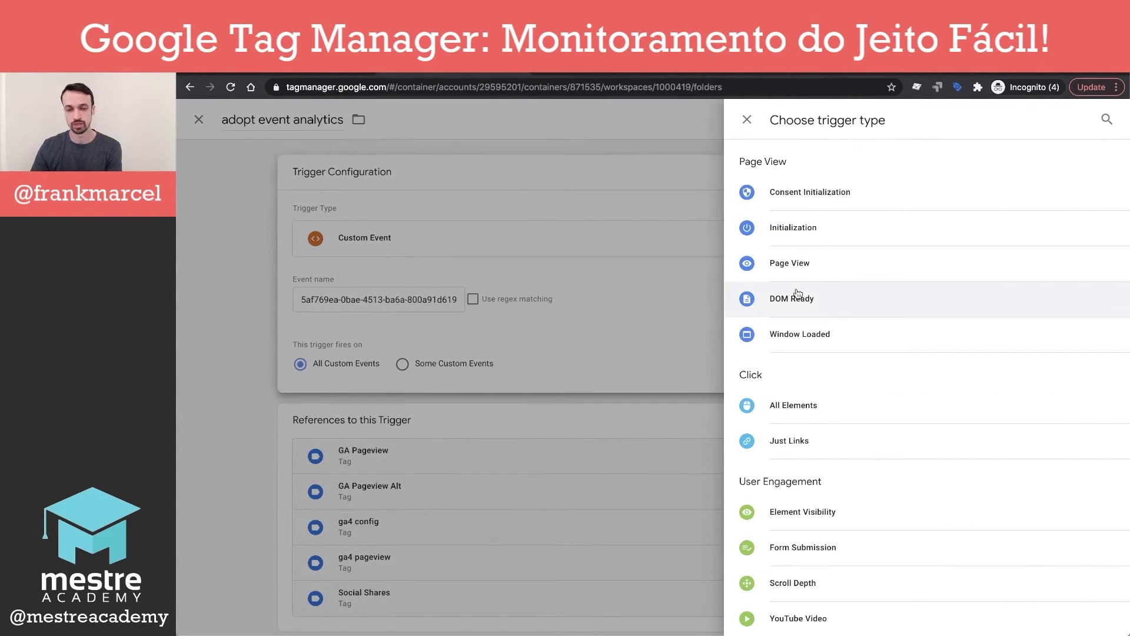
scroll(817, 384, "down", 4)
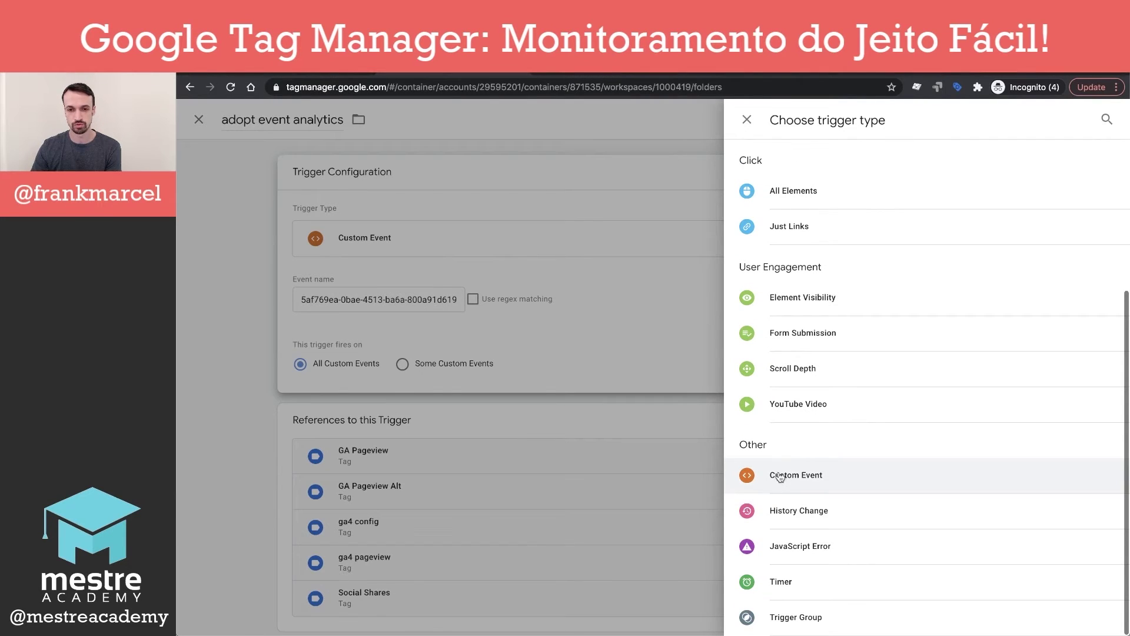
scroll(807, 451, "up", 4)
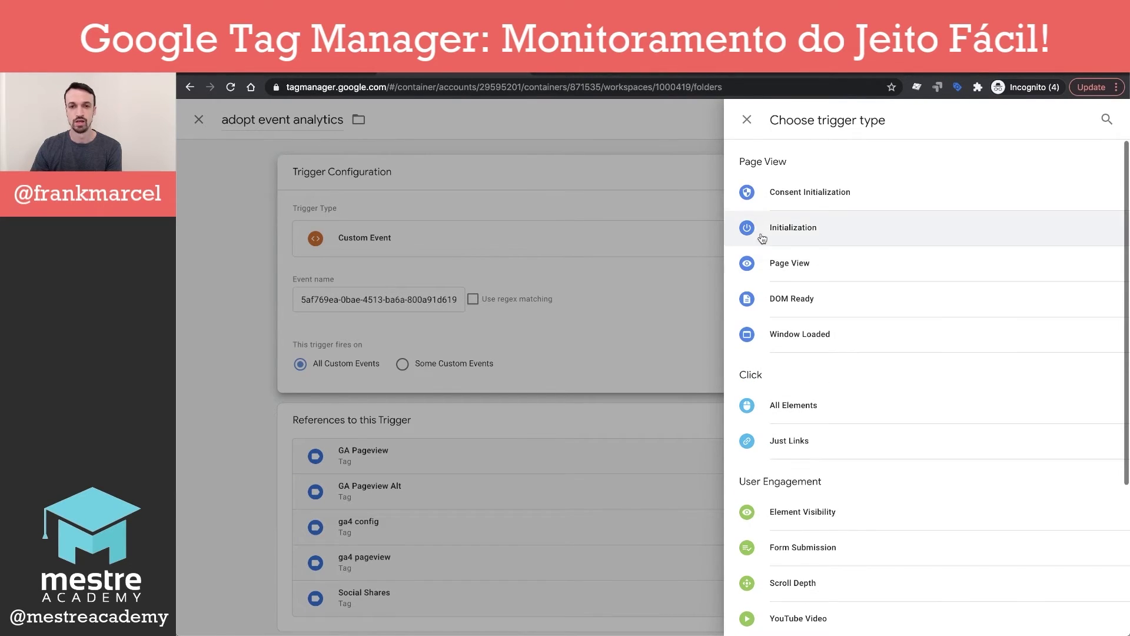
left_click(745, 121)
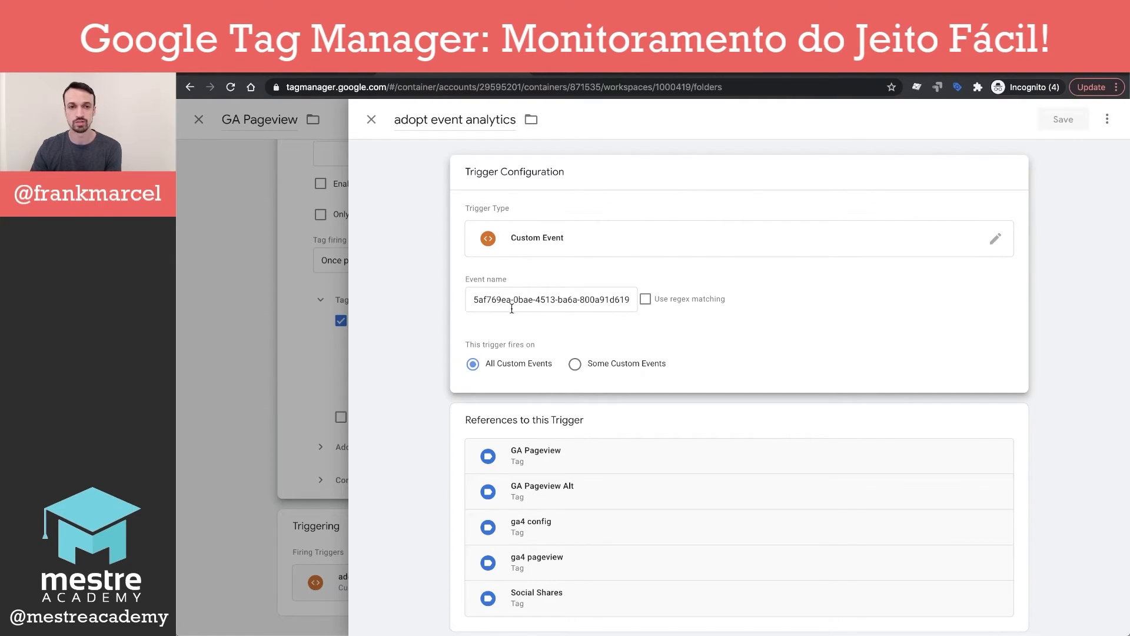
left_click(372, 120)
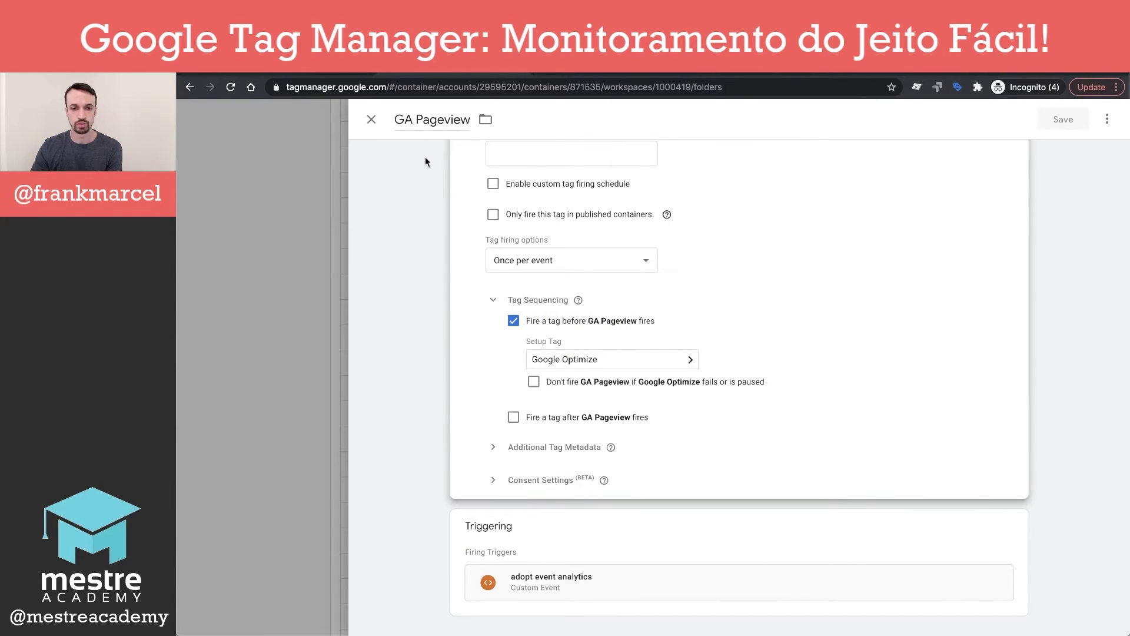
- Close the GA Pageview tag without changes and collapse the Analytics folder to reach the GA4 folder's items
scroll(490, 366, "up", 5)
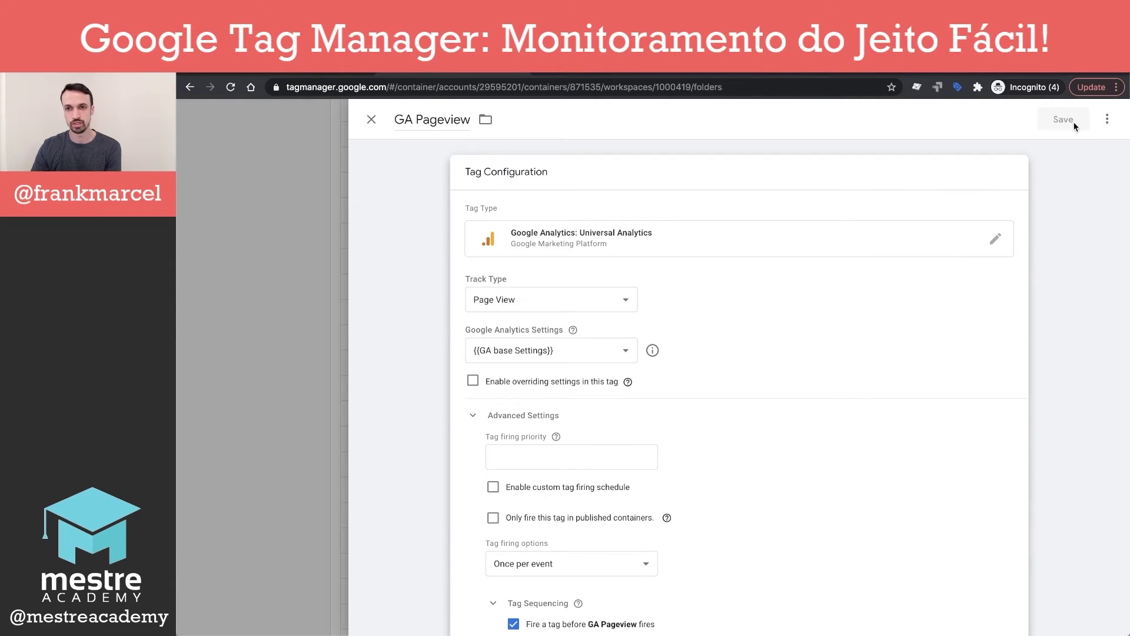
left_click(372, 119)
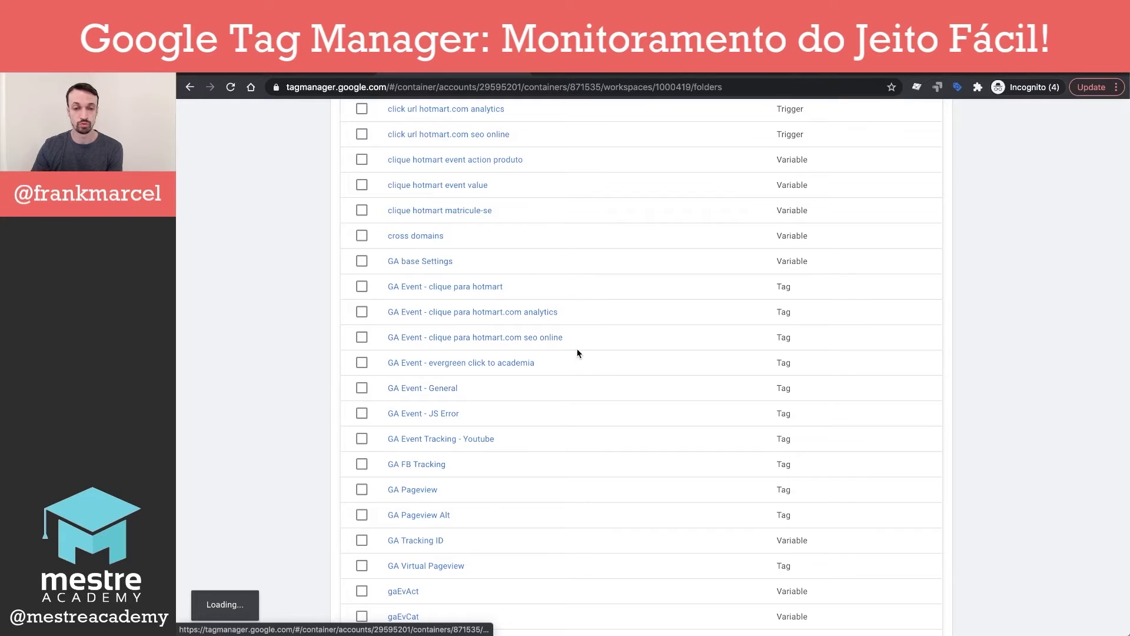
scroll(577, 349, "up", 5)
left_click(476, 326)
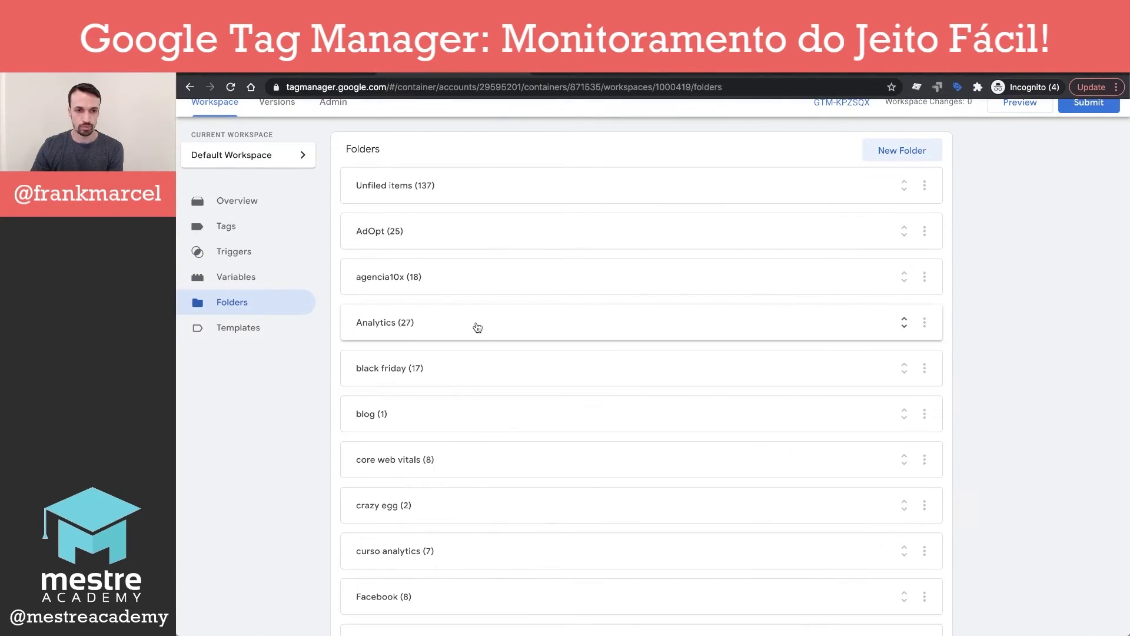
scroll(493, 427, "down", 3)
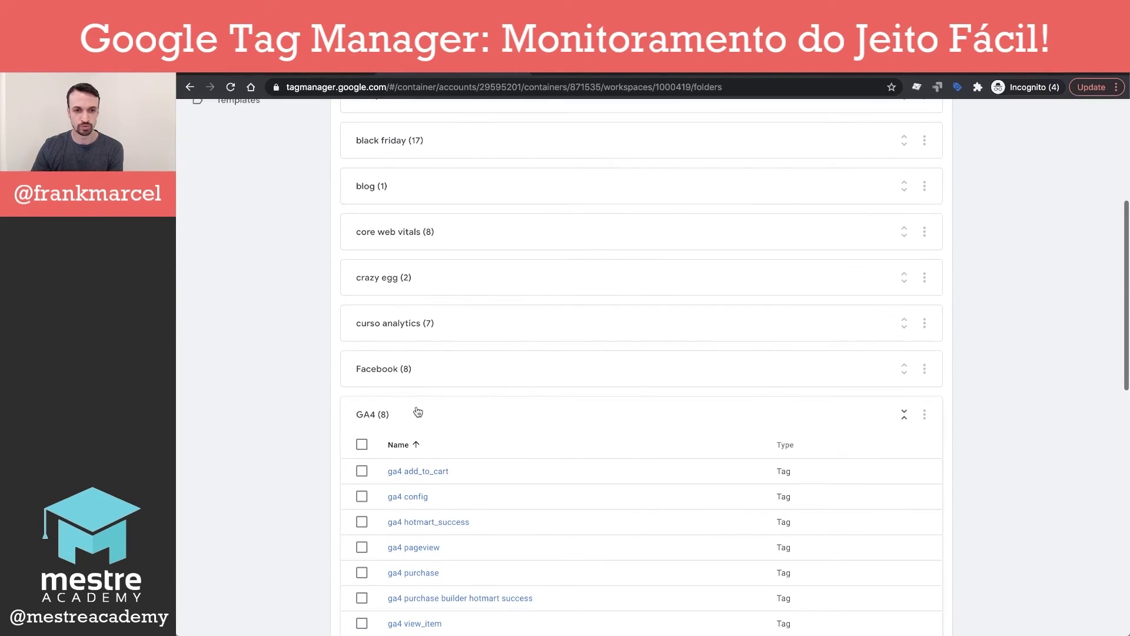
- Expand the Facebook folder and examine its tags and the available folder actions without choosing one
left_click(443, 366)
scroll(443, 367, "down", 2)
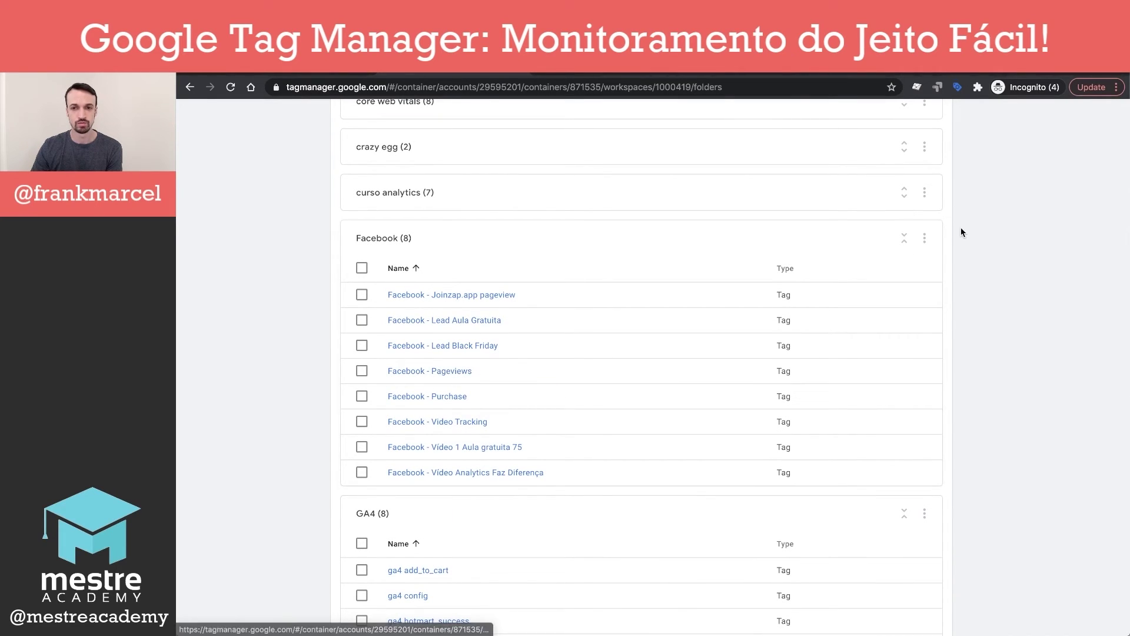
left_click(925, 238)
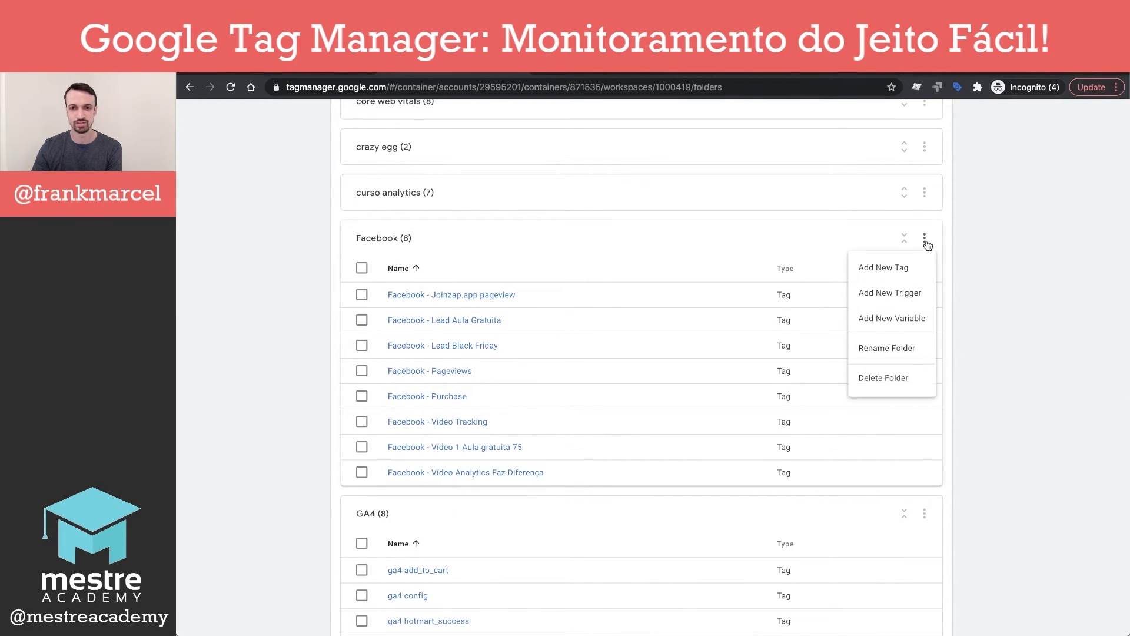
left_click(404, 255)
scroll(360, 323, "up", 8)
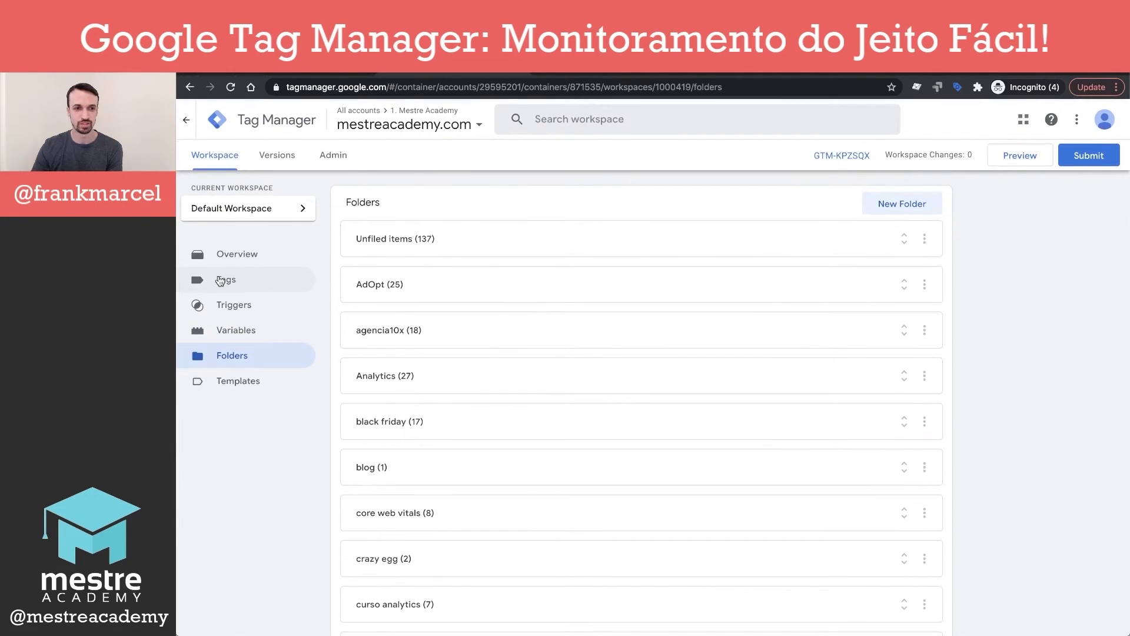
scroll(465, 429, "down", 7)
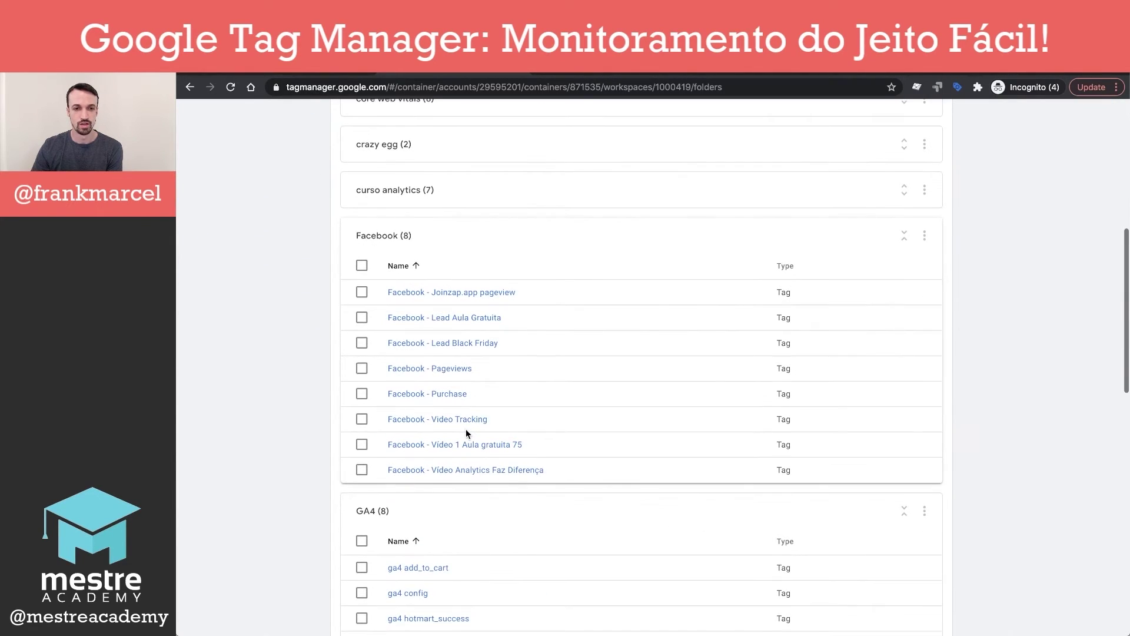
- Open the Facebook - Pageviews tag and examine the available tag types, including Custom HTML, without choosing another one
left_click(422, 370)
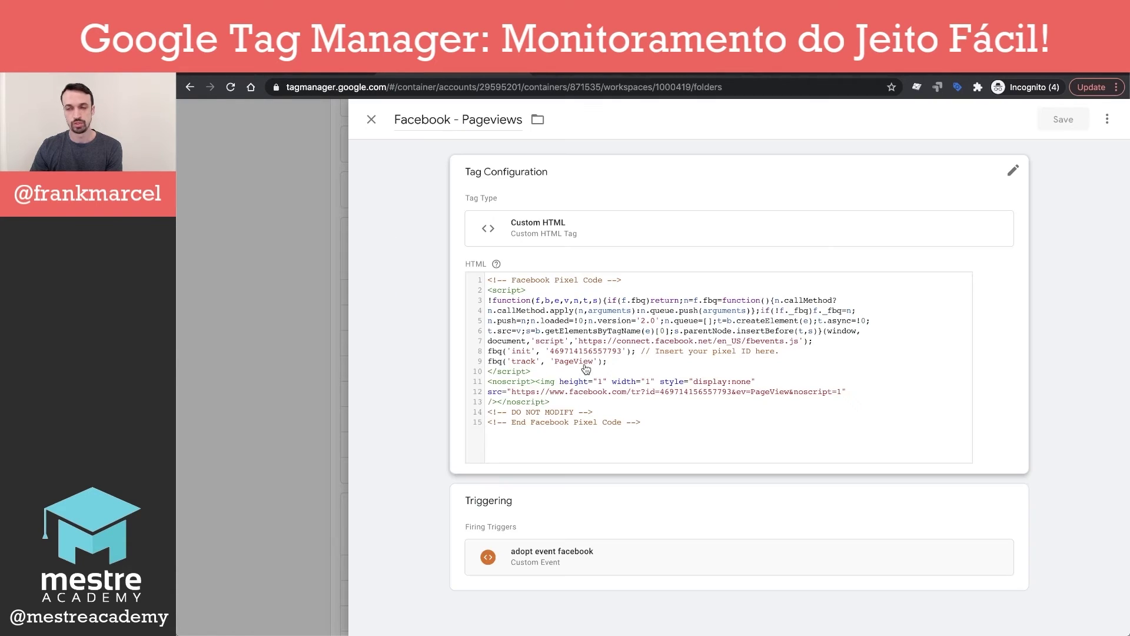
left_click(547, 232)
left_click(534, 234)
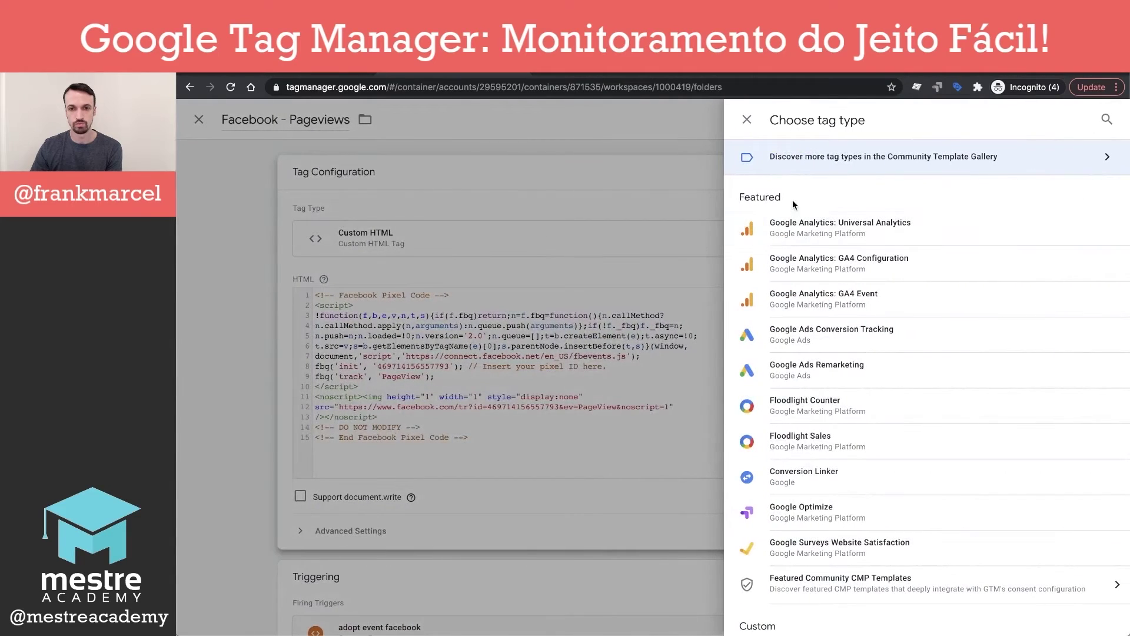
scroll(793, 199, "down", 3)
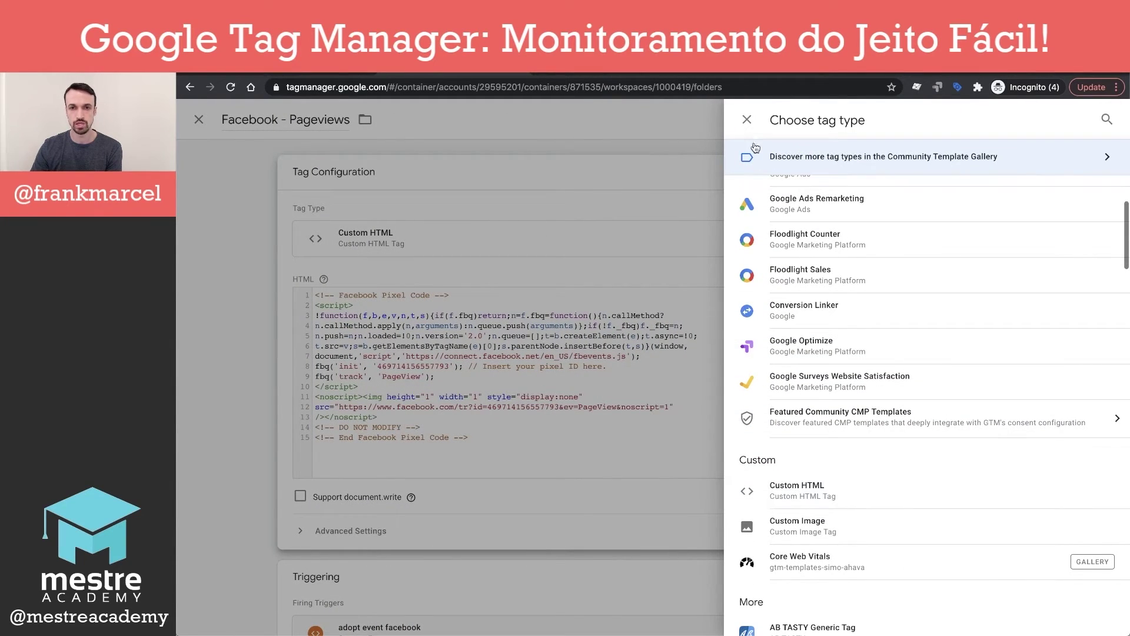
left_click(747, 119)
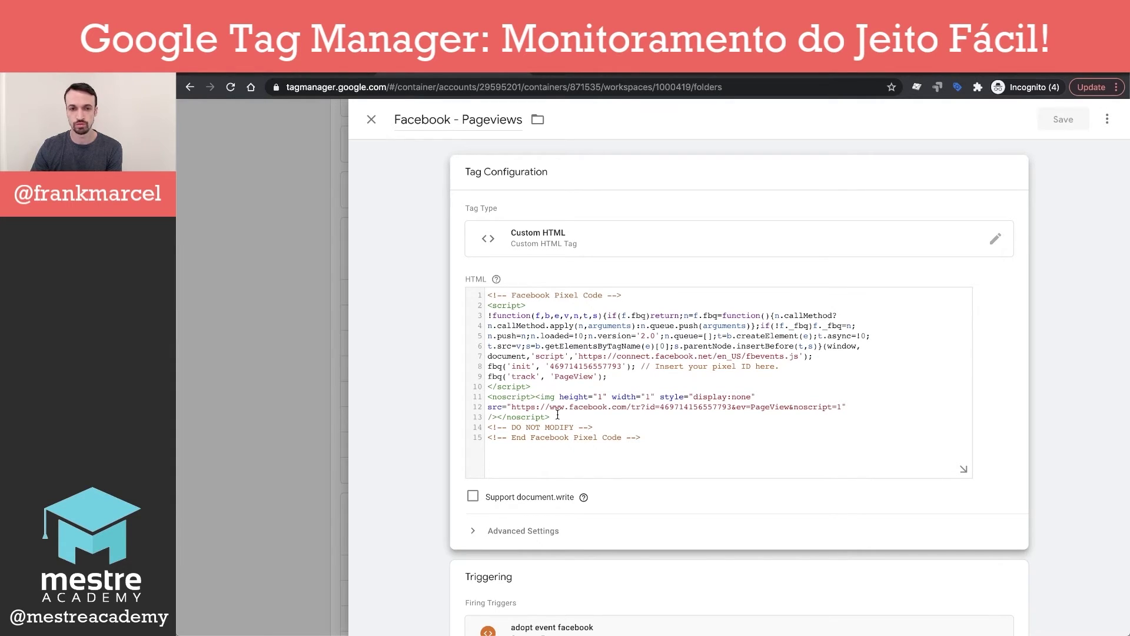
- Examine the tag's Facebook pixel code and its adopt event facebook trigger, and close both without changes
scroll(579, 377, "down", 2)
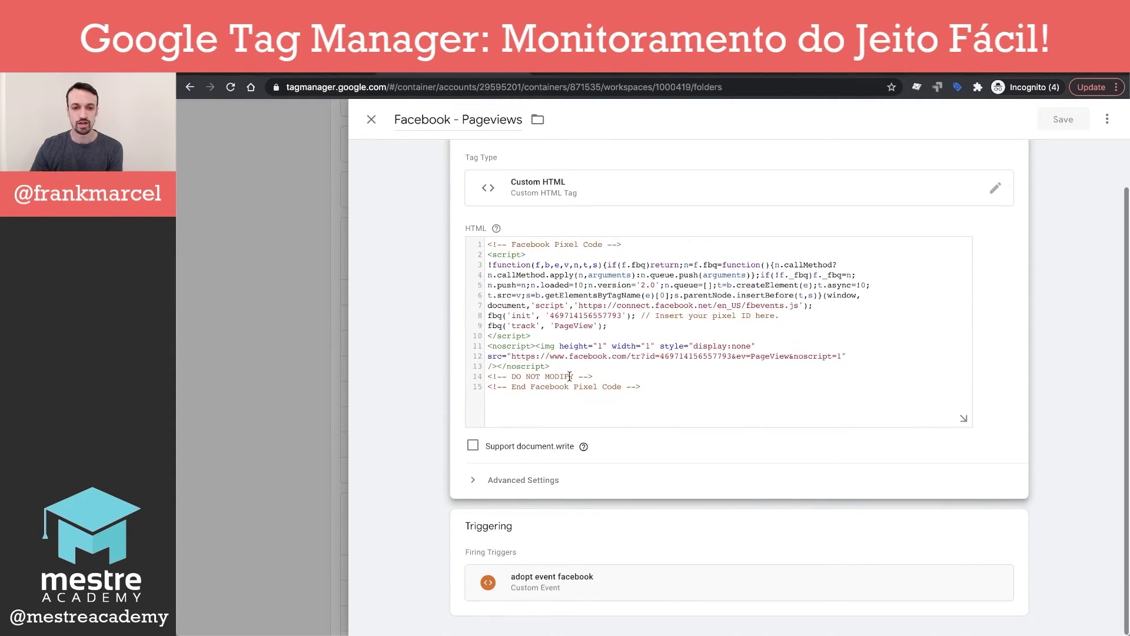
left_click(553, 585)
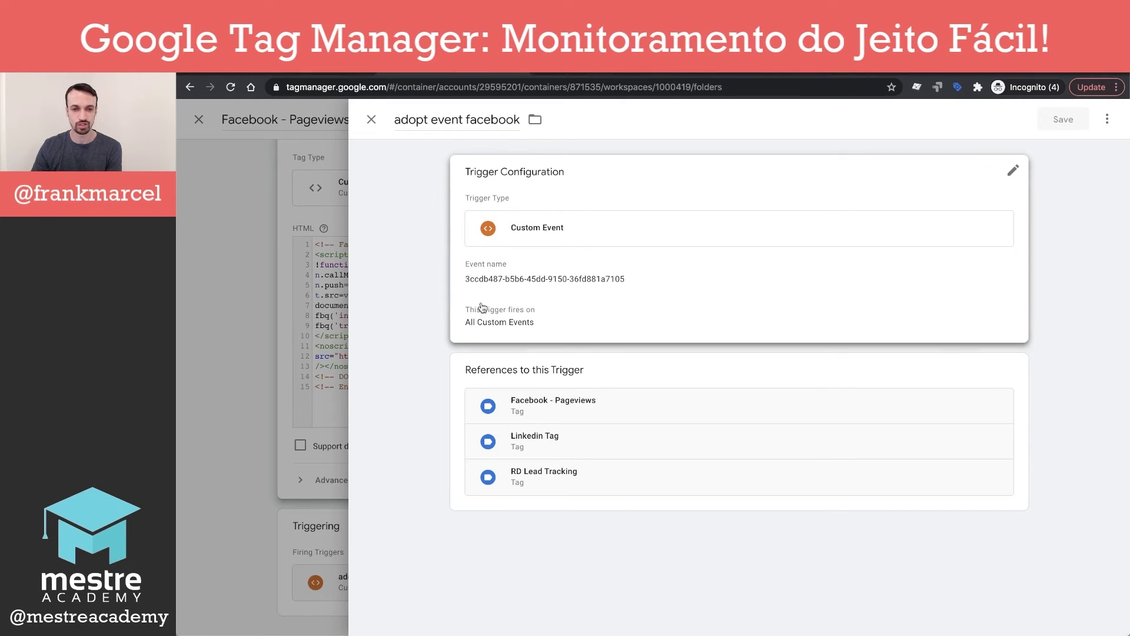
left_click(372, 120)
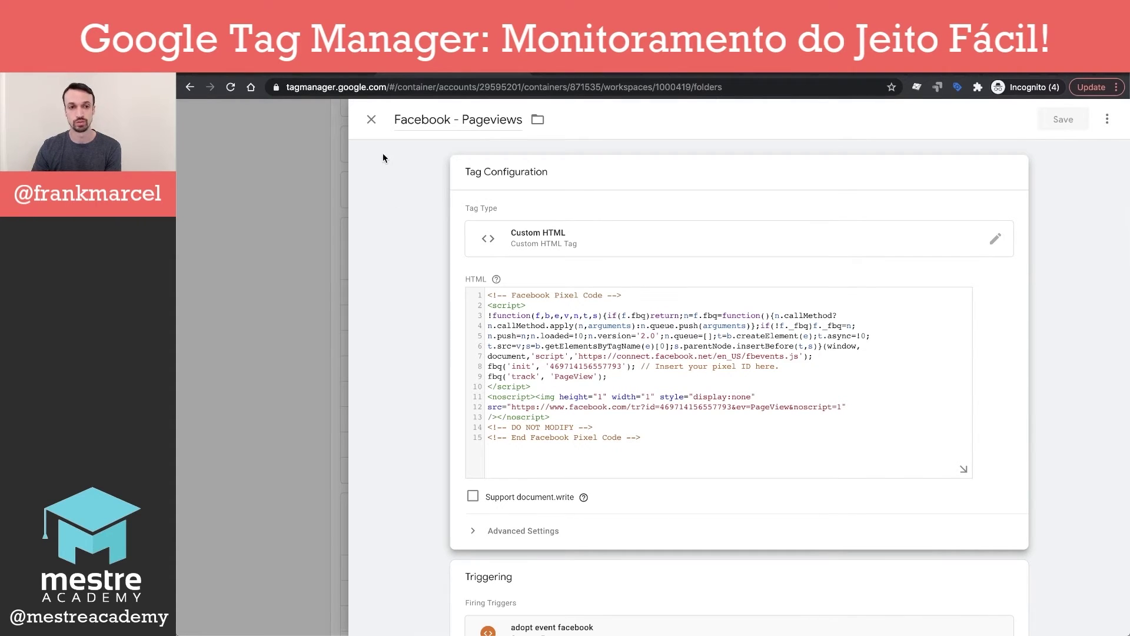
left_click(372, 120)
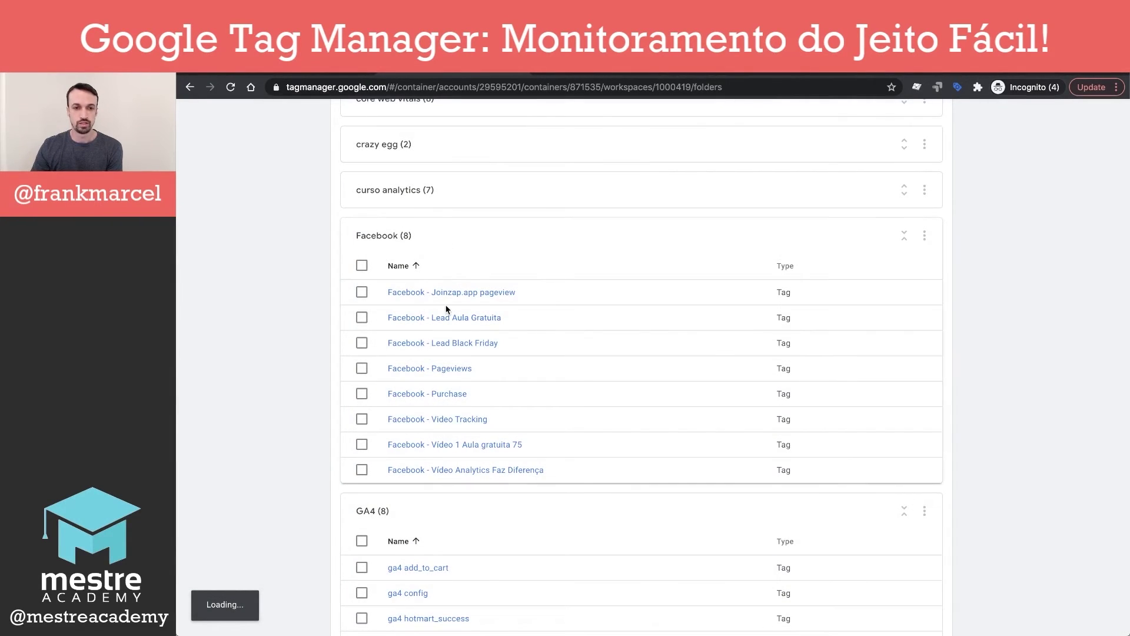
- Open the Facebook - Lead Aula Gratuita tag and examine its available actions, HTML code, triggering section and advanced settings
left_click(468, 318)
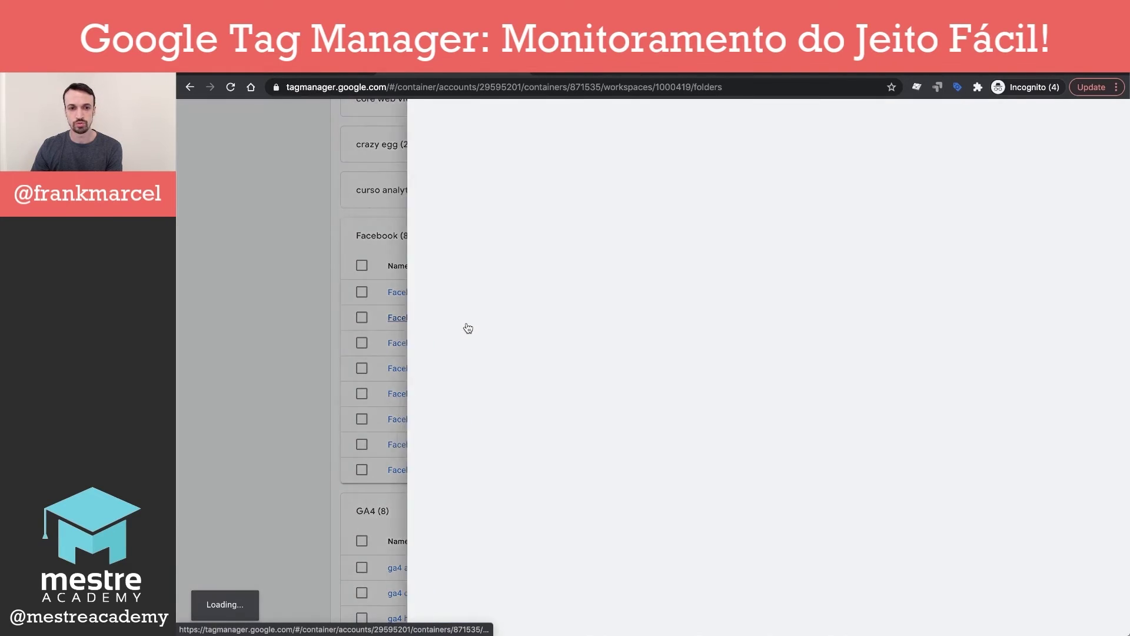
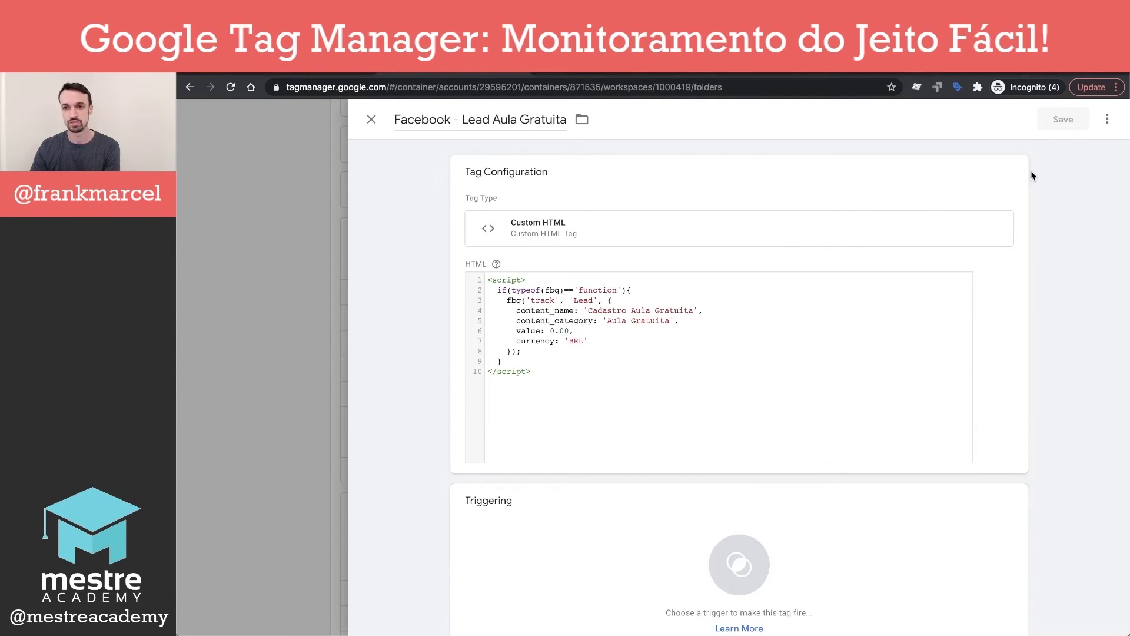
left_click(1107, 121)
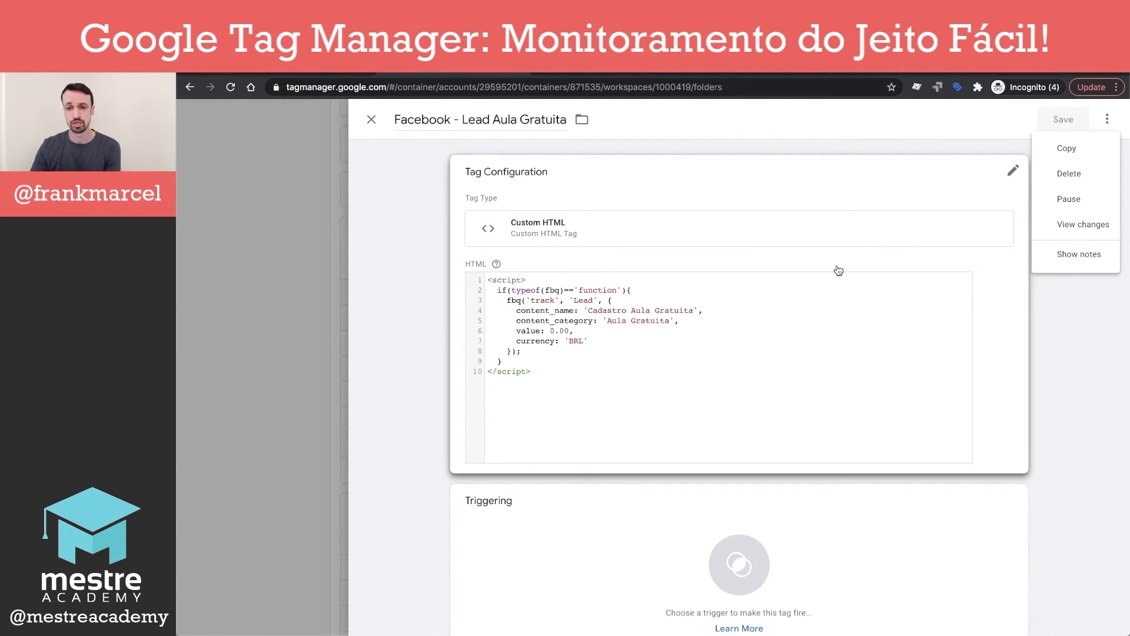
left_click(633, 194)
left_click(630, 175)
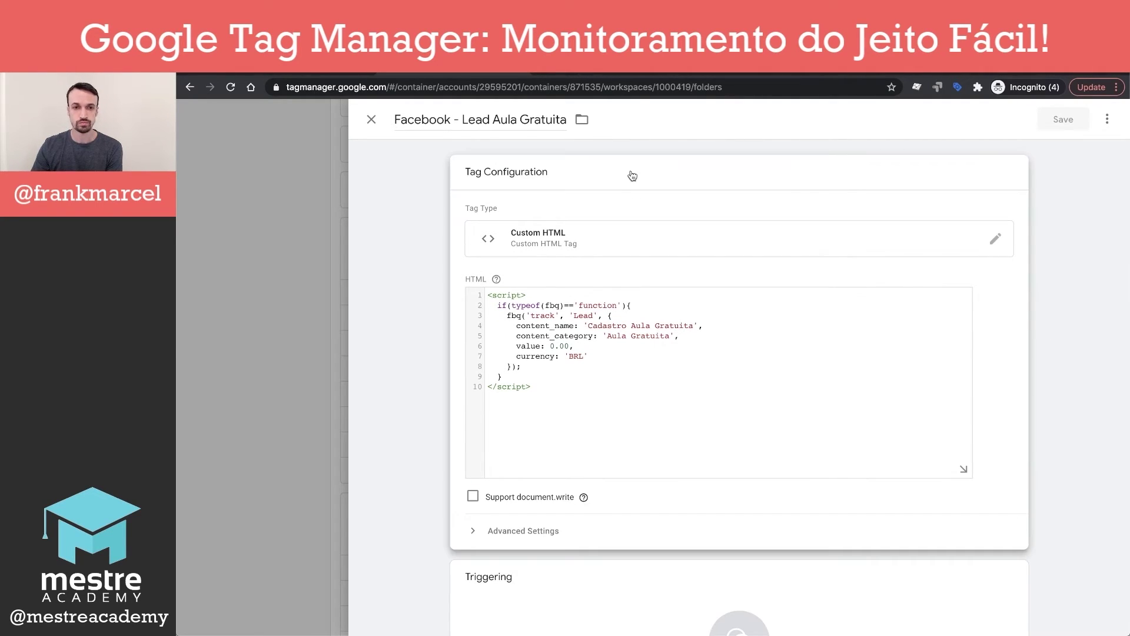
scroll(566, 454, "down", 3)
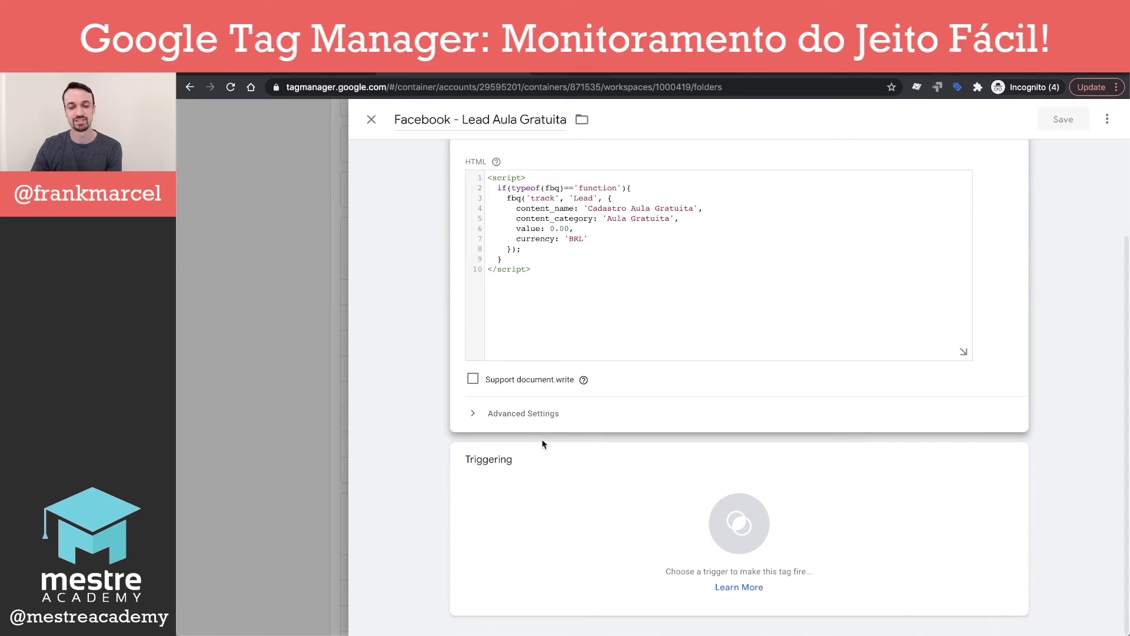
left_click(527, 414)
scroll(527, 414, "down", 4)
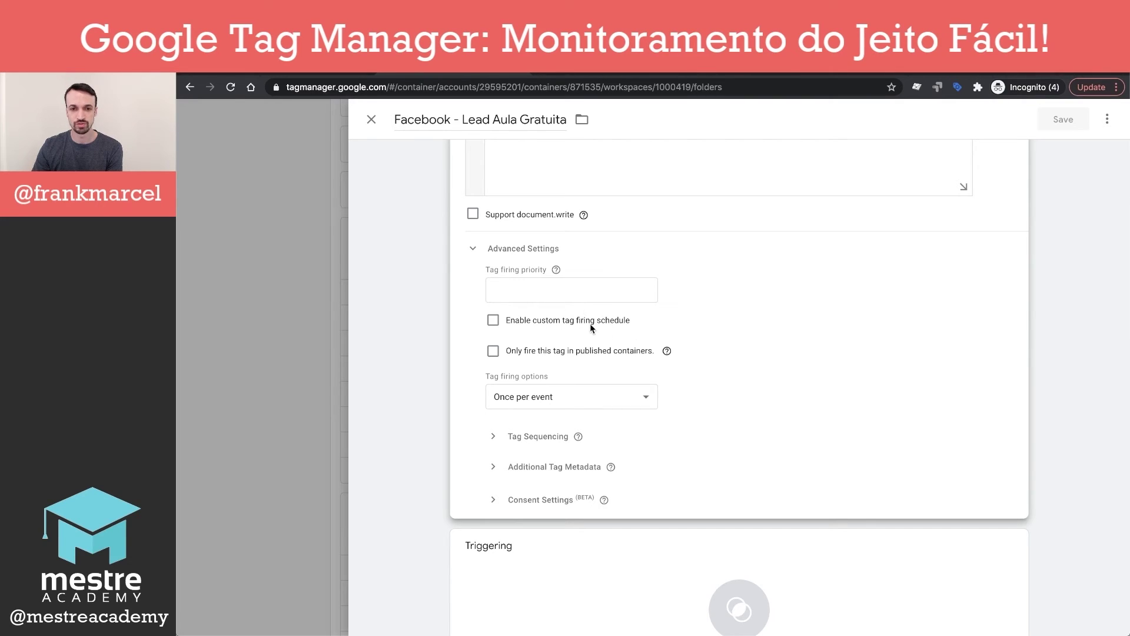
- Enable a custom tag firing schedule with start date 11/1/2021 and end date 11/26/2021
left_click(493, 320)
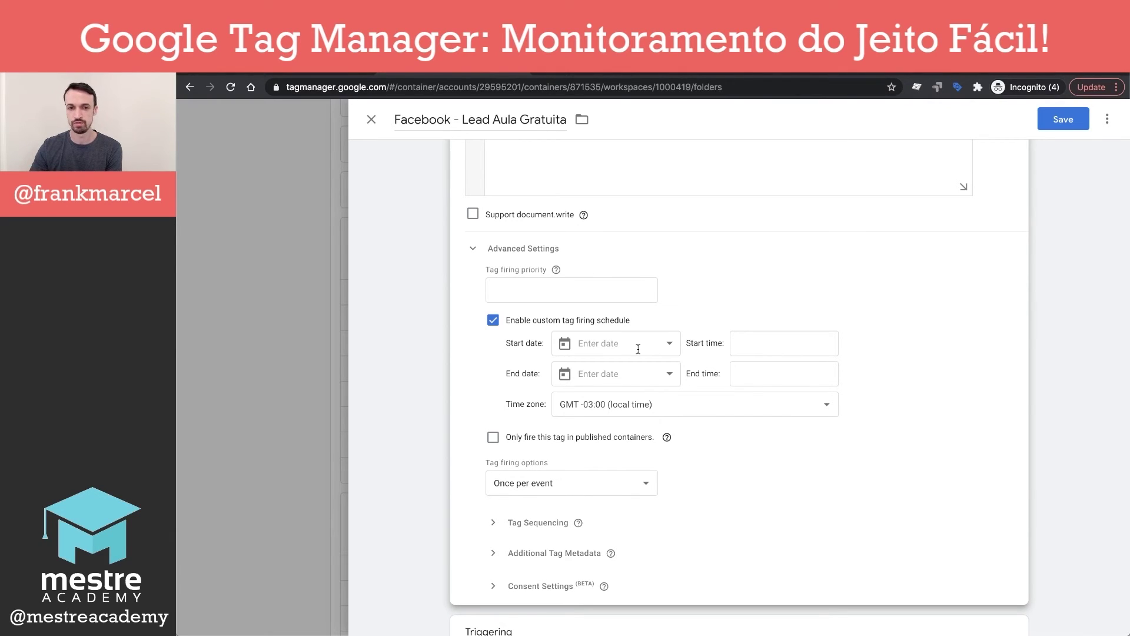
left_click(671, 343)
scroll(671, 462, "down", 3)
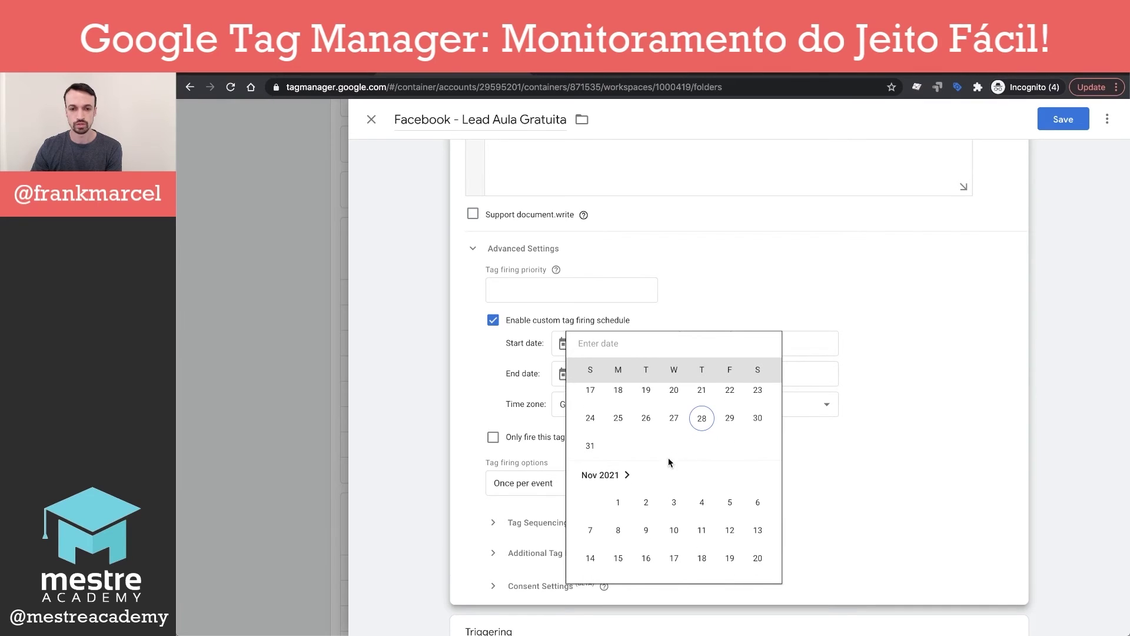
left_click(619, 502)
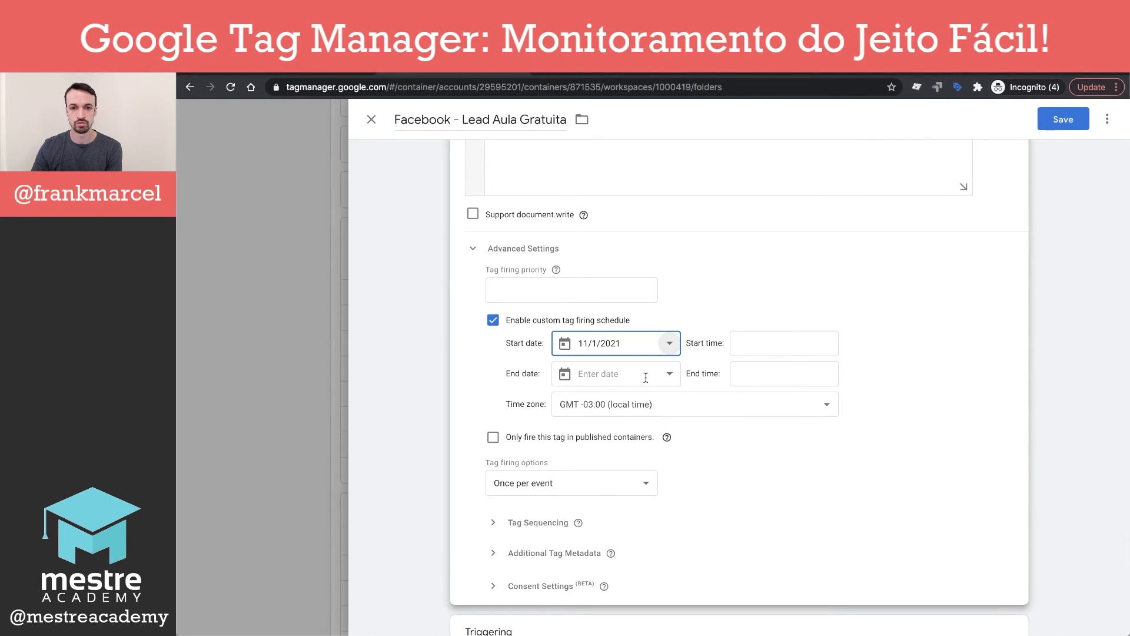
left_click(669, 374)
scroll(659, 463, "down", 2)
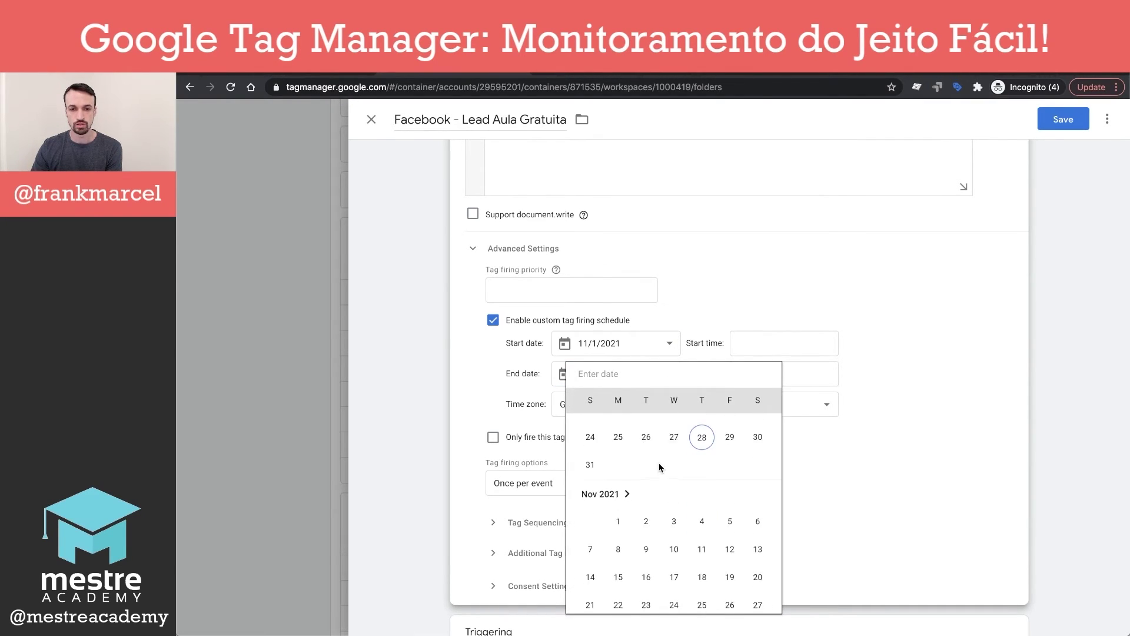
scroll(658, 462, "down", 2)
left_click(730, 524)
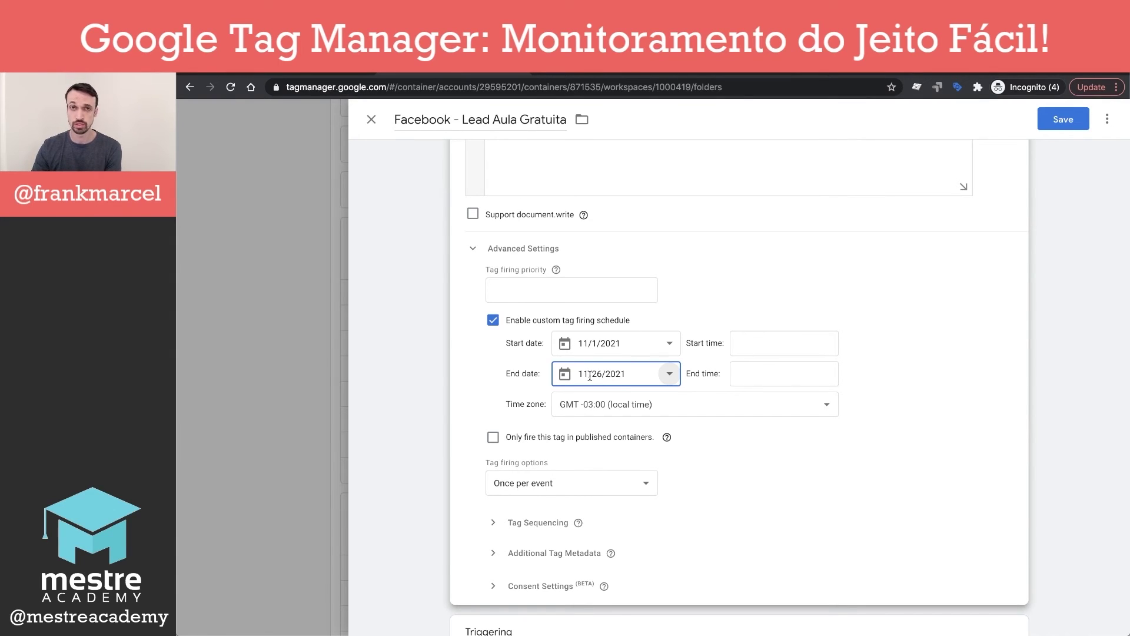
- Examine the tag's triggering section and the schedule's start and end time fields without entering any times
scroll(605, 444, "down", 3)
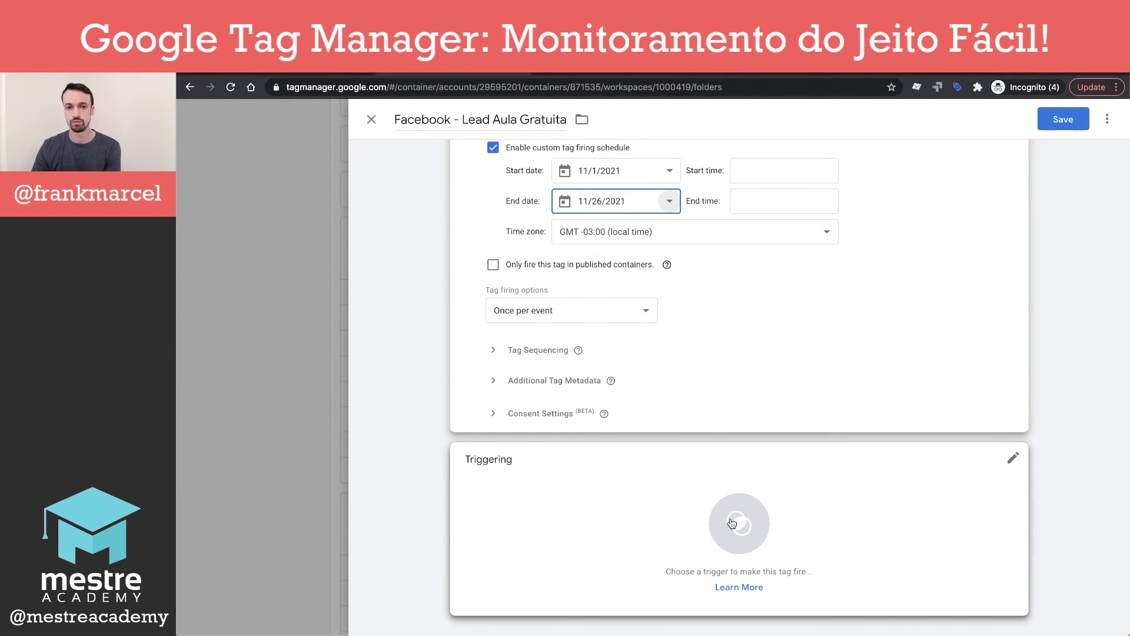
scroll(662, 388, "up", 3)
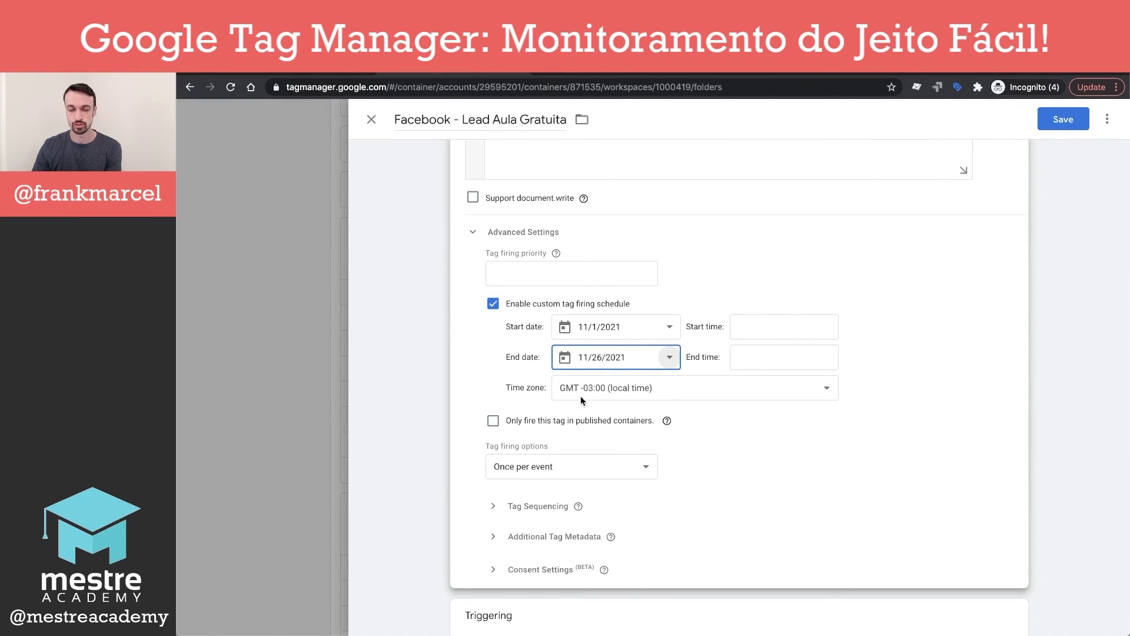
left_click(764, 324)
left_click(761, 358)
left_click(761, 335)
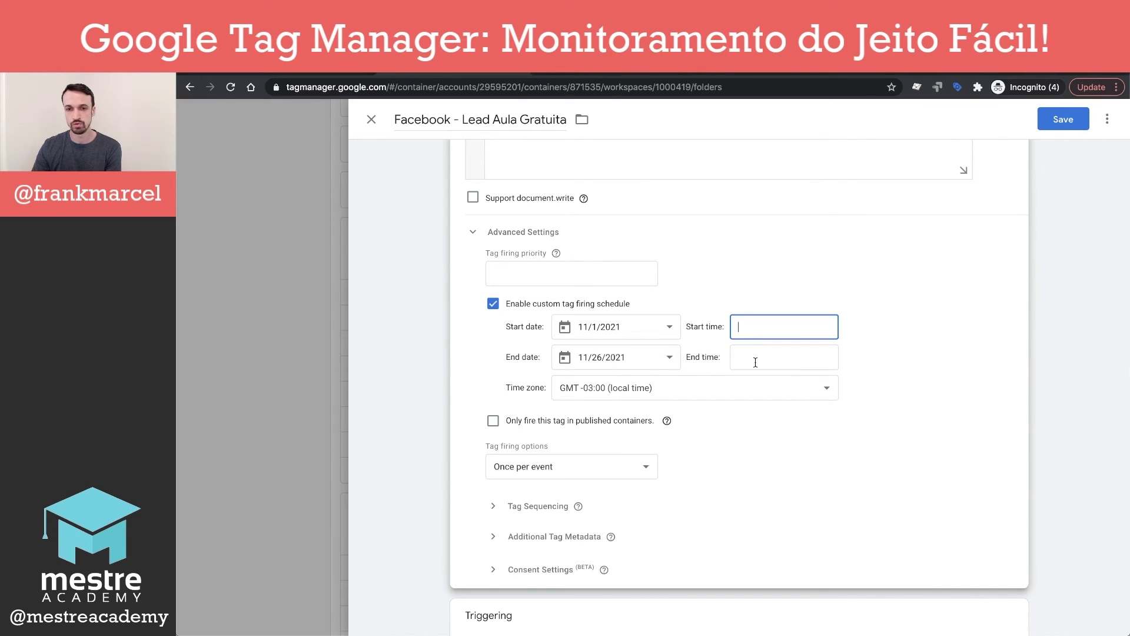
left_click(755, 362)
left_click(764, 315)
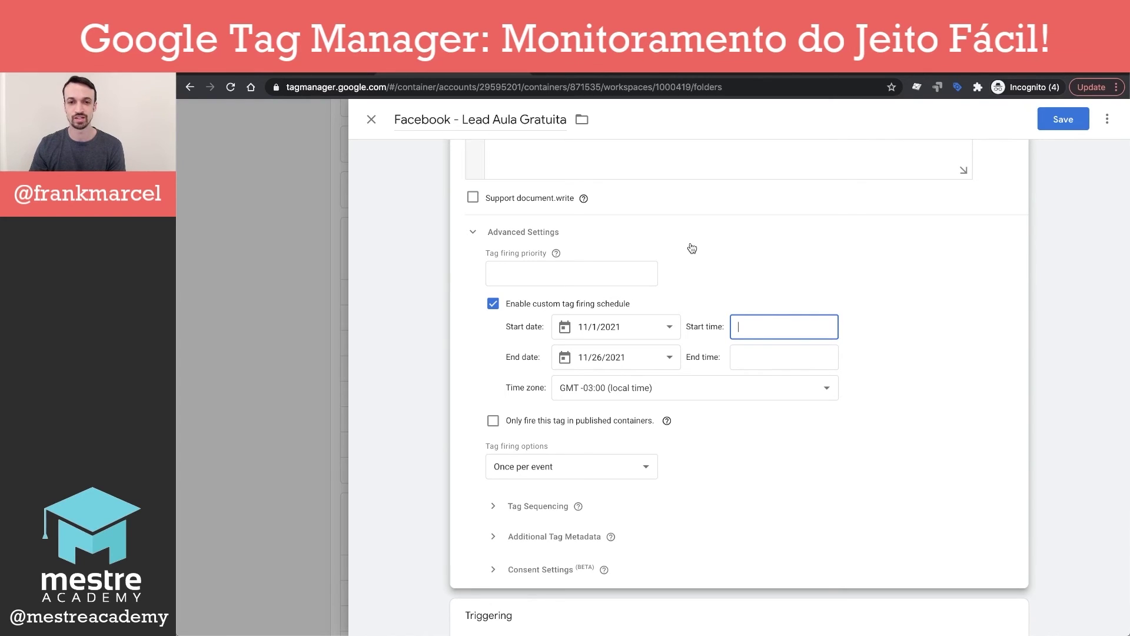
- Close the Facebook - Lead Aula Gratuita tag, discarding the unsaved changes, and collapse the Facebook and GA4 folders
left_click(371, 119)
left_click(780, 261)
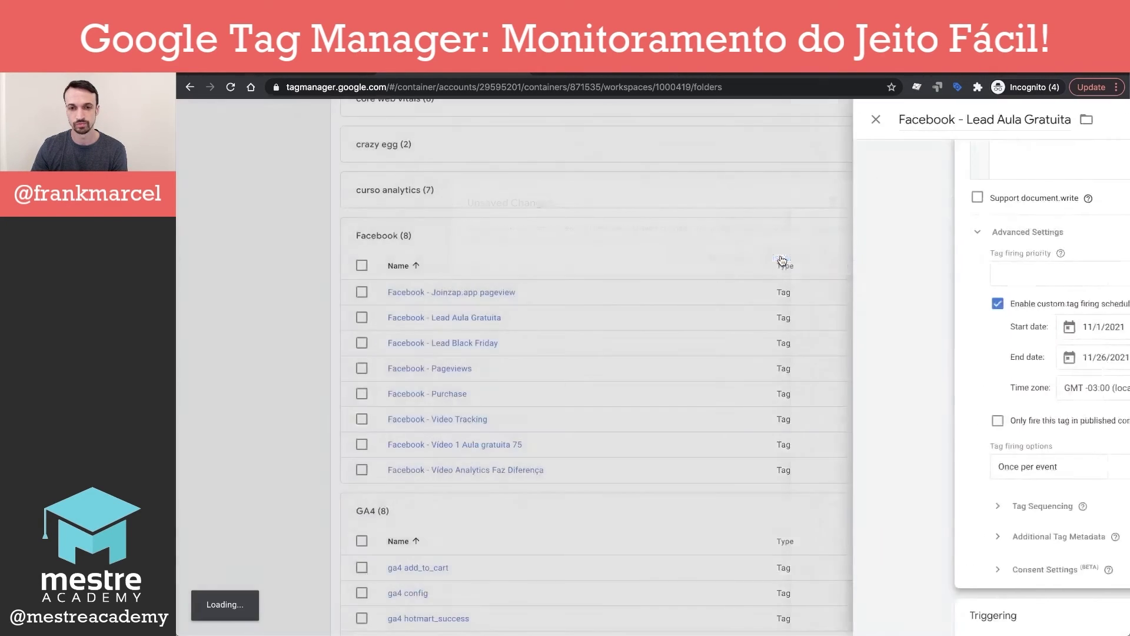
left_click(606, 249)
left_click(590, 288)
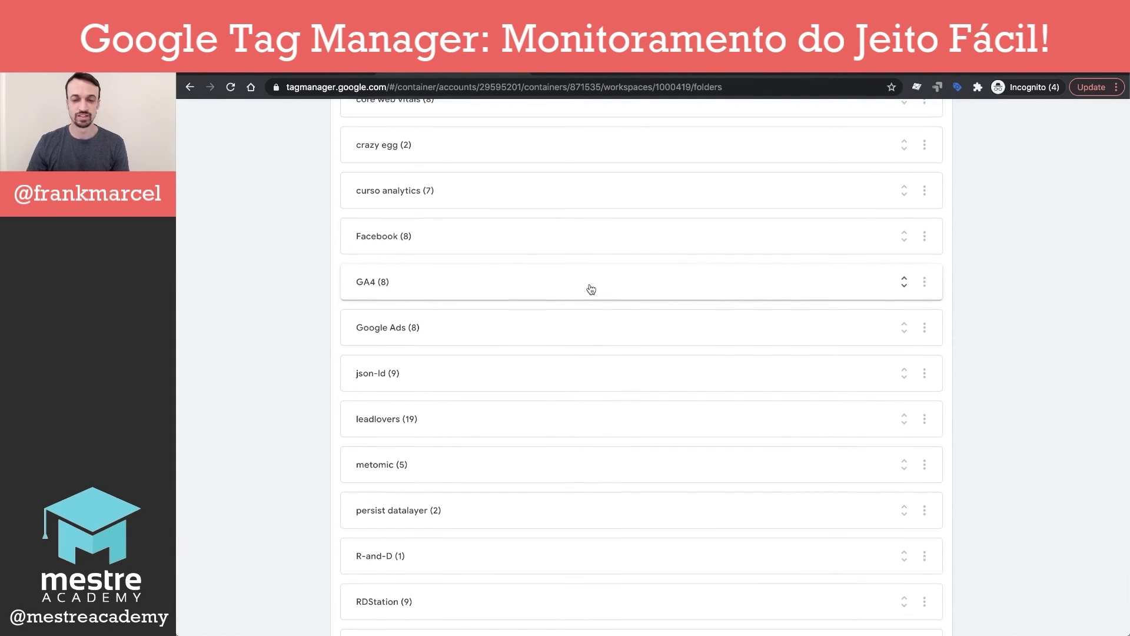
scroll(591, 289, "up", 10)
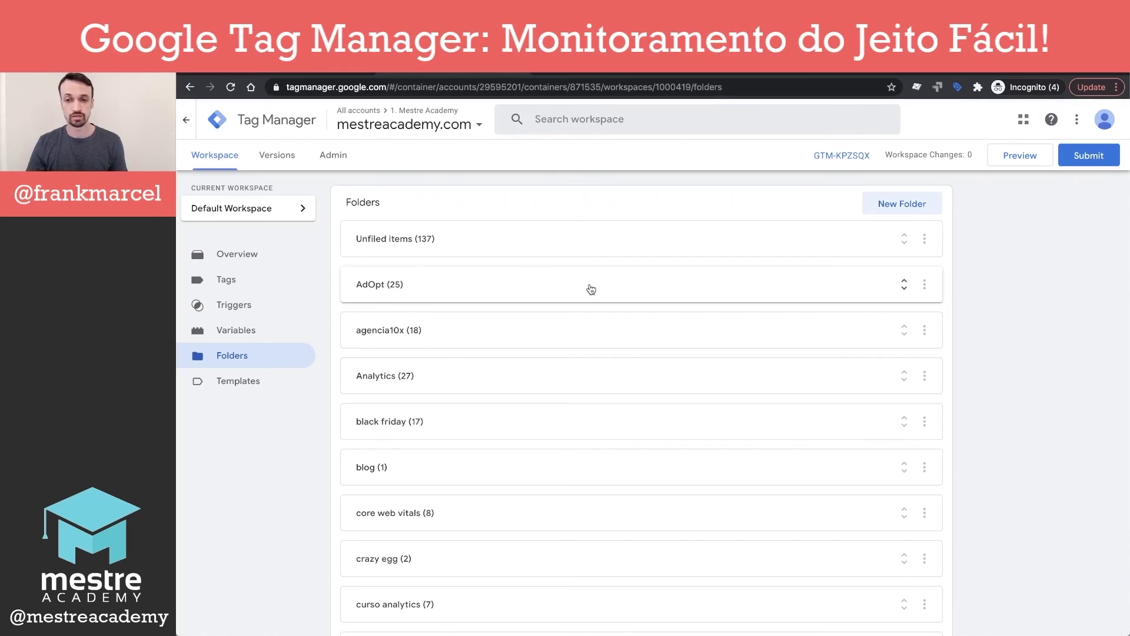